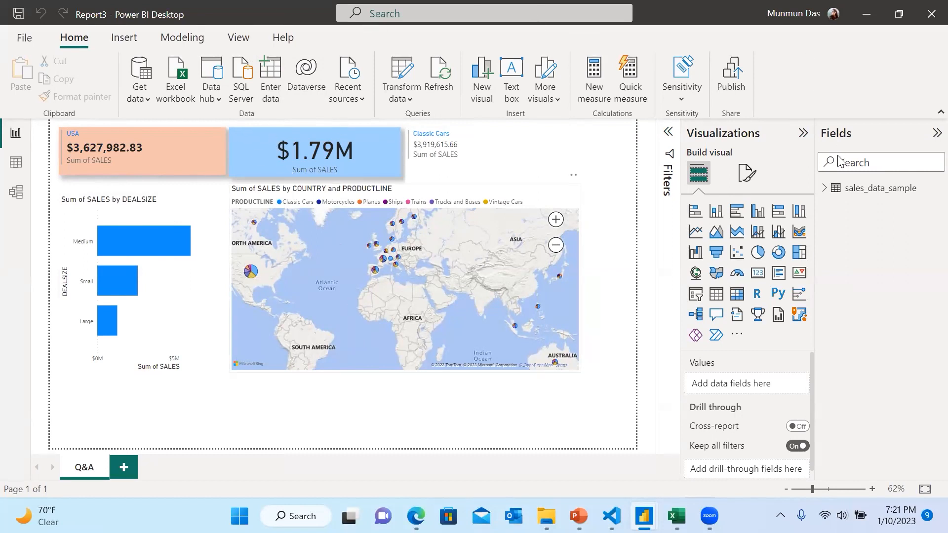
Step: Expand the sales_data_sample table to show its fields and review the common data sources available for import
click(824, 188)
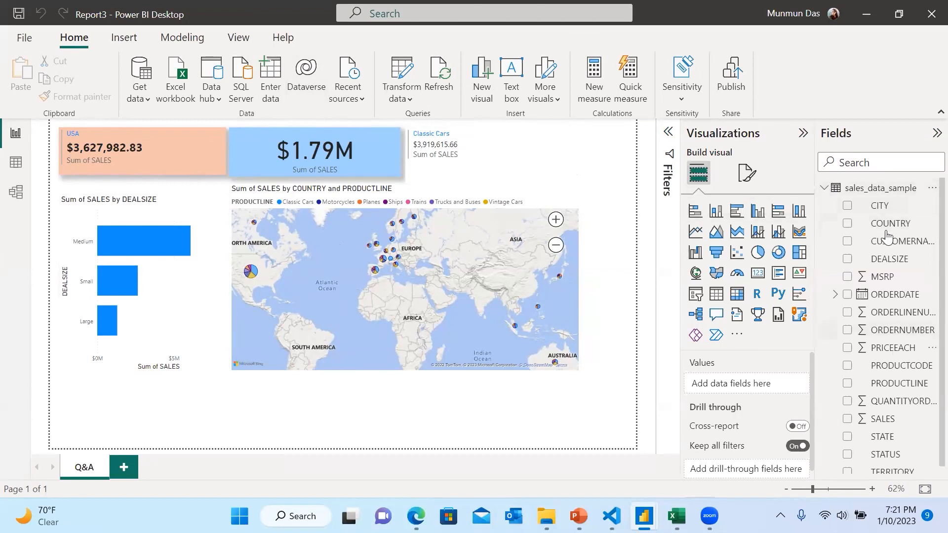
click(140, 101)
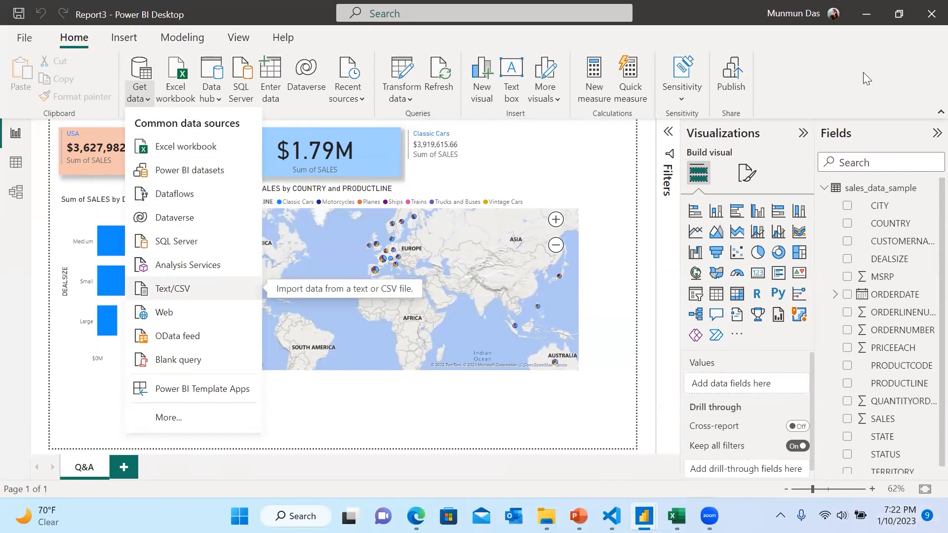
click(17, 315)
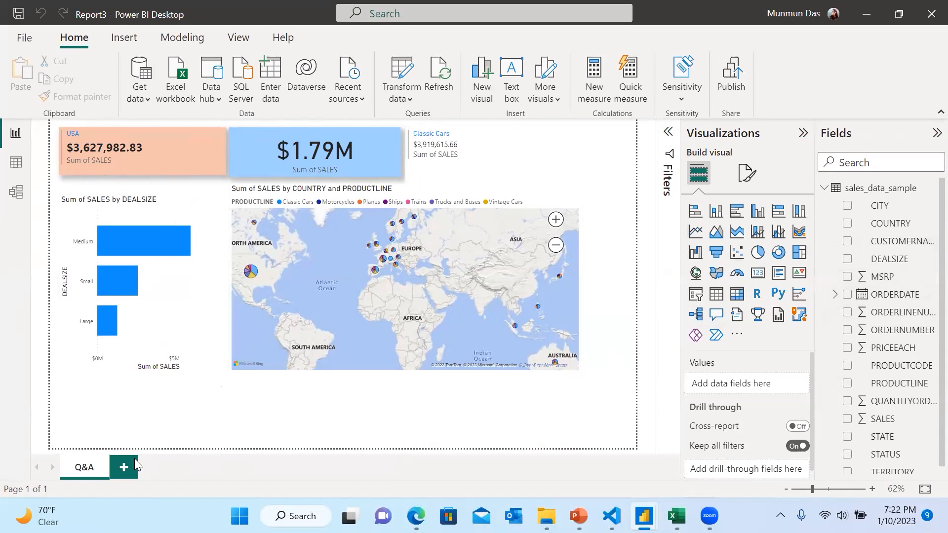
Step: Add a new report page and insert a Q&A visual, moved inward and enlarged to fill the middle of the canvas
click(124, 468)
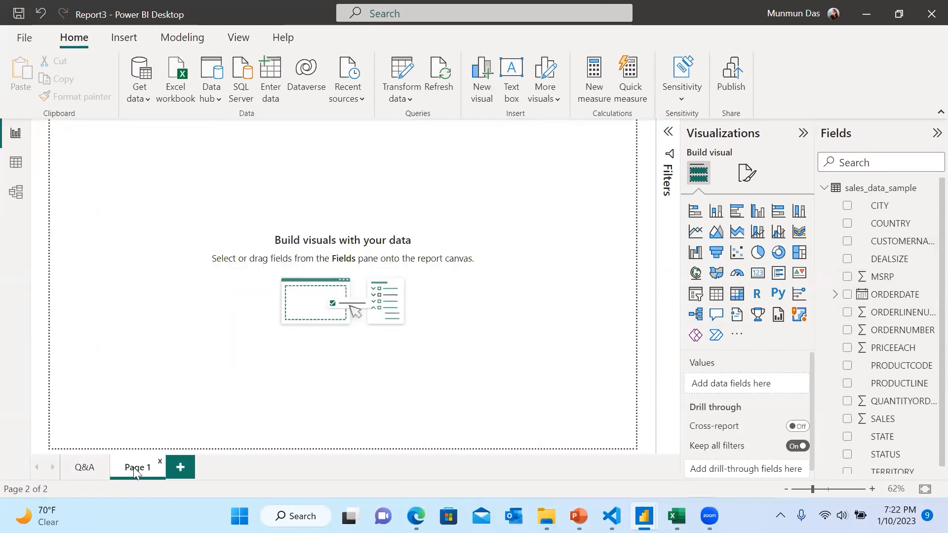
click(720, 321)
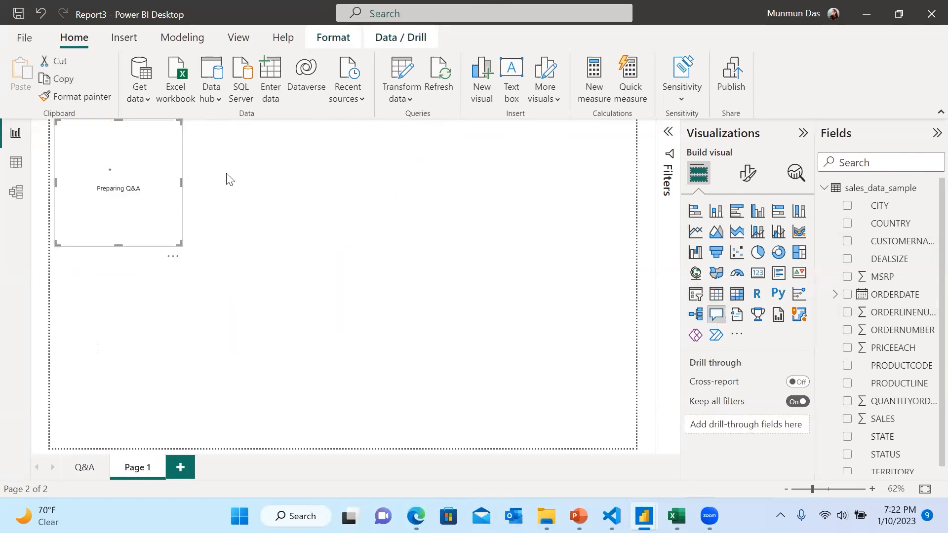
drag(131, 135, 247, 155)
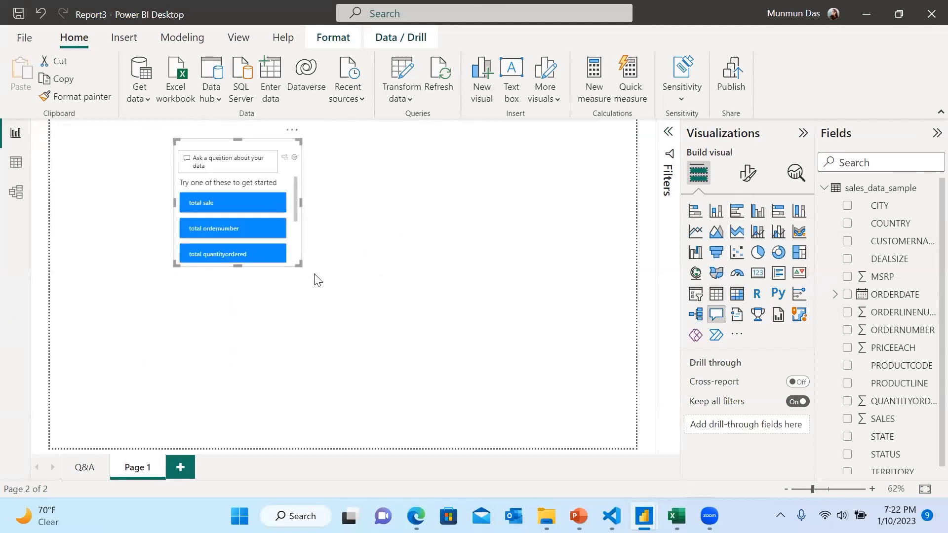
drag(299, 265, 477, 338)
drag(496, 374, 512, 394)
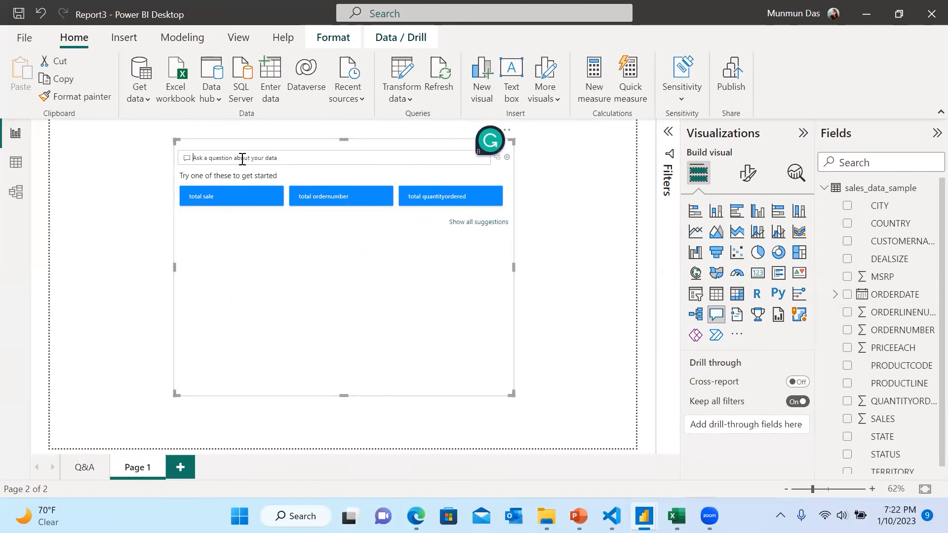
Step: Ask the Q&A visual "the country with highest sale" and accept the interpretation "Top country of sales data samples by total sale"
text(the country with)
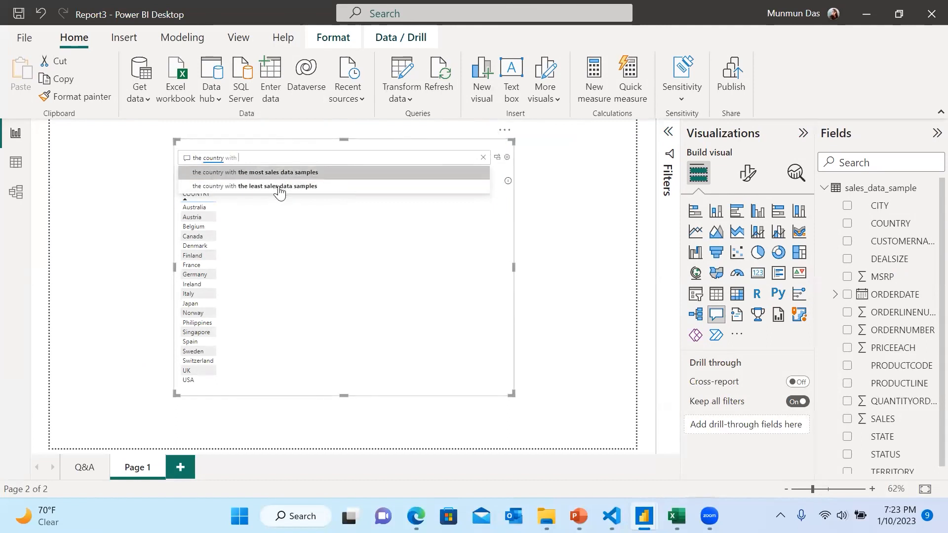
double_click(237, 157)
click(264, 155)
drag(241, 158, 229, 159)
text(ighest sale)
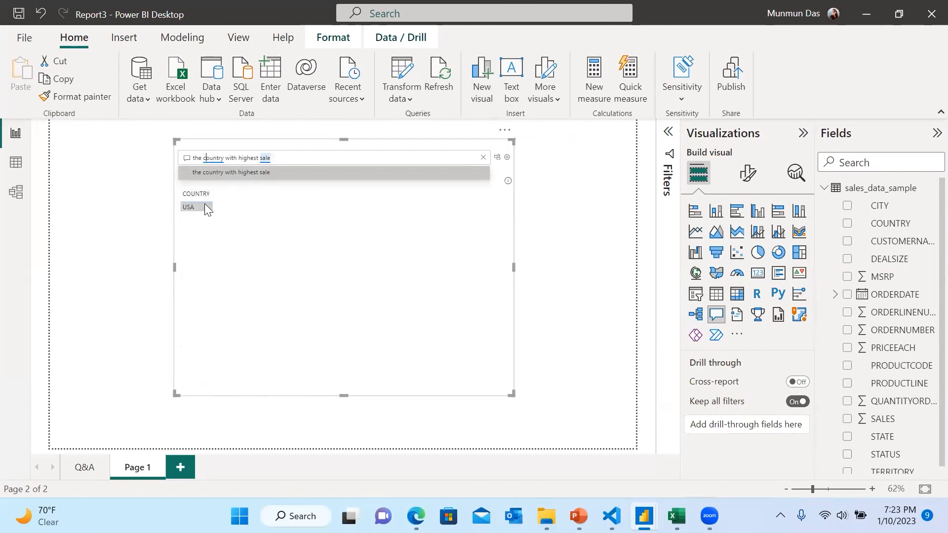
click(249, 179)
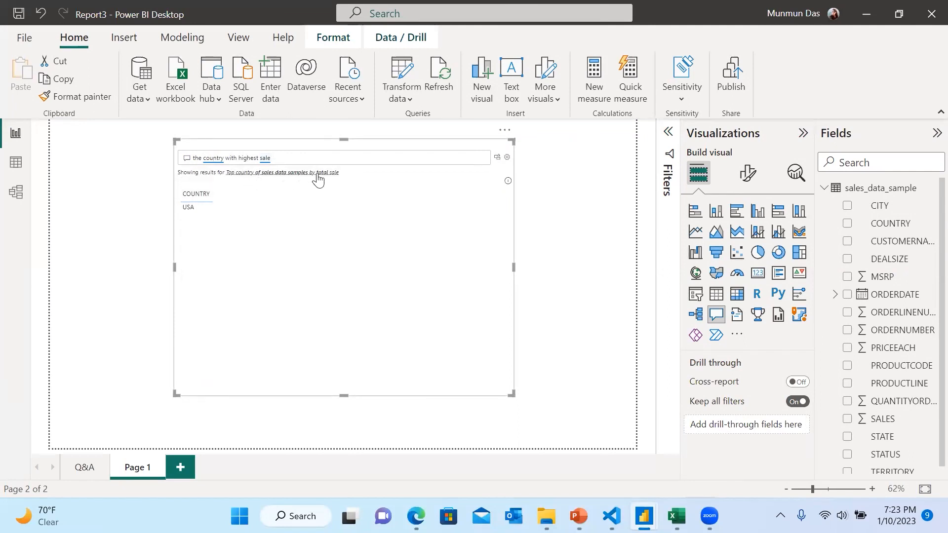
click(293, 176)
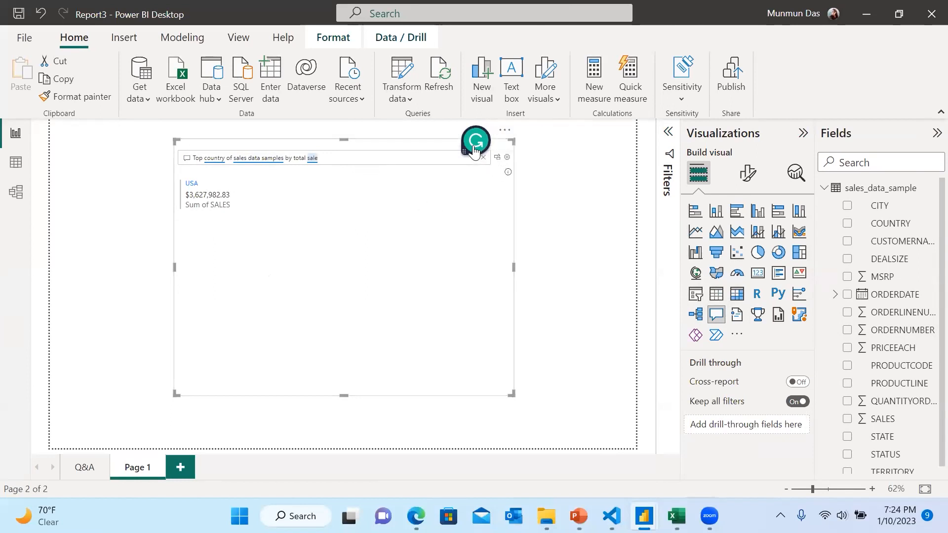
Step: Convert the Q&A result into a standard visual, shrink it to a small card and place it in the page's upper-left corner
click(497, 158)
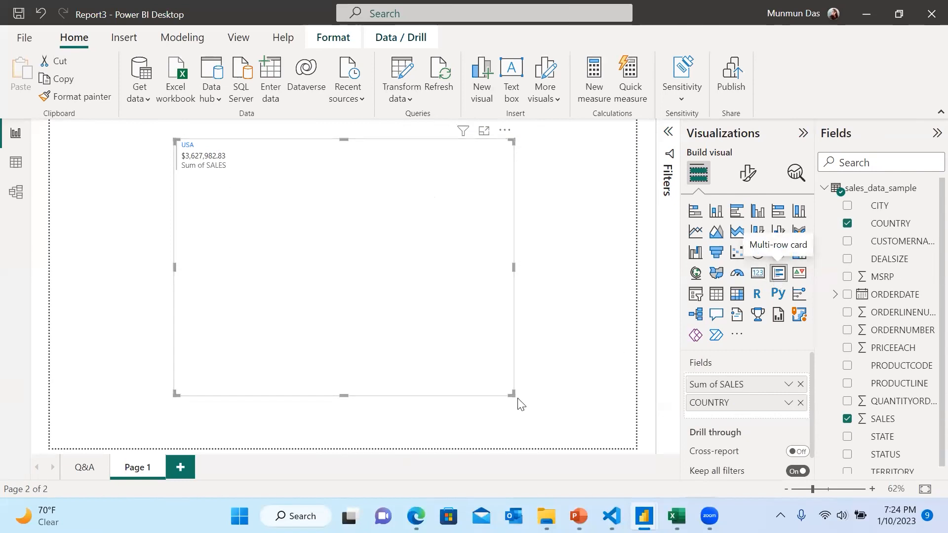
drag(514, 395, 257, 182)
drag(242, 150, 142, 140)
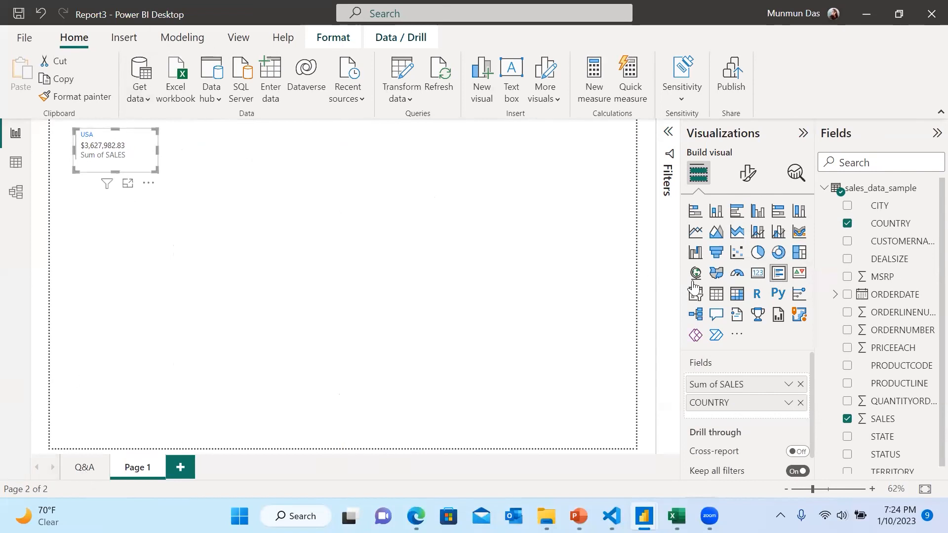
Step: Turn on the shadow effect for the USA sales card
click(748, 173)
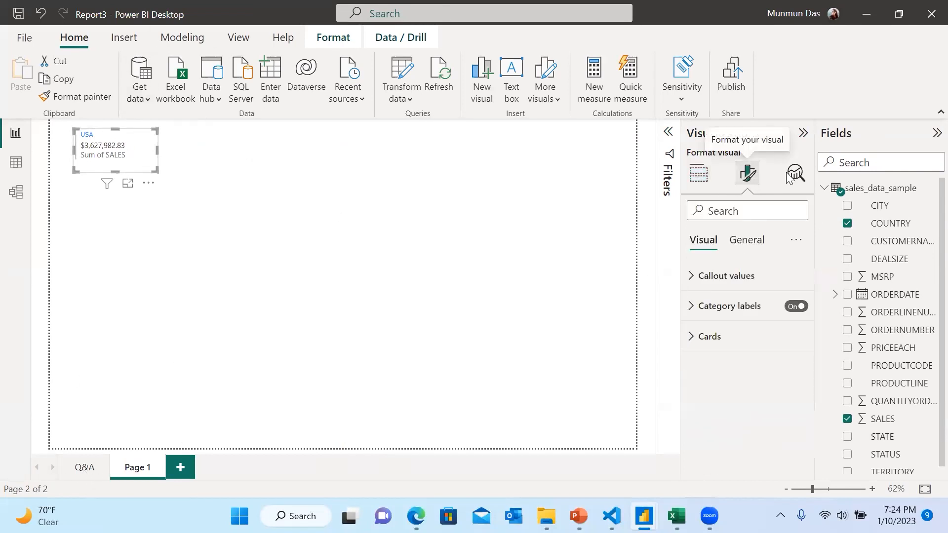
click(748, 251)
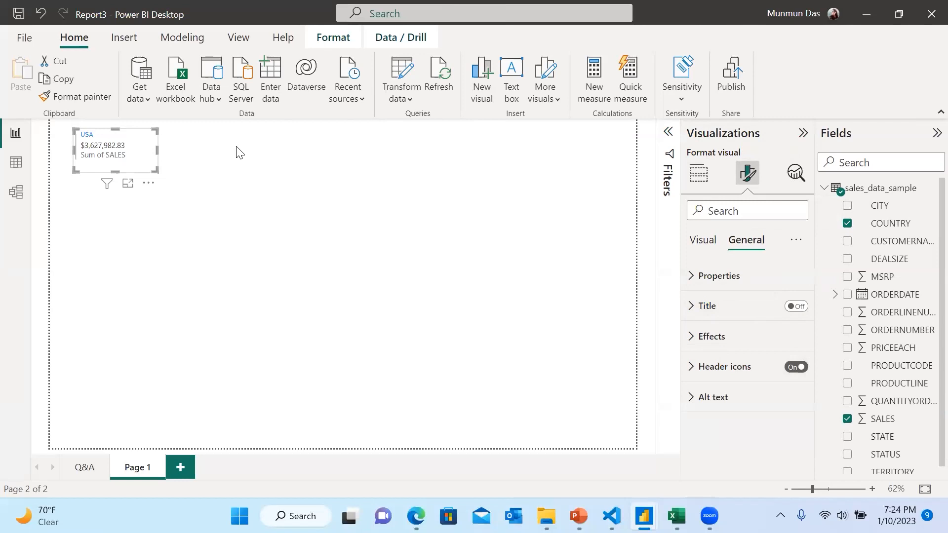
click(694, 340)
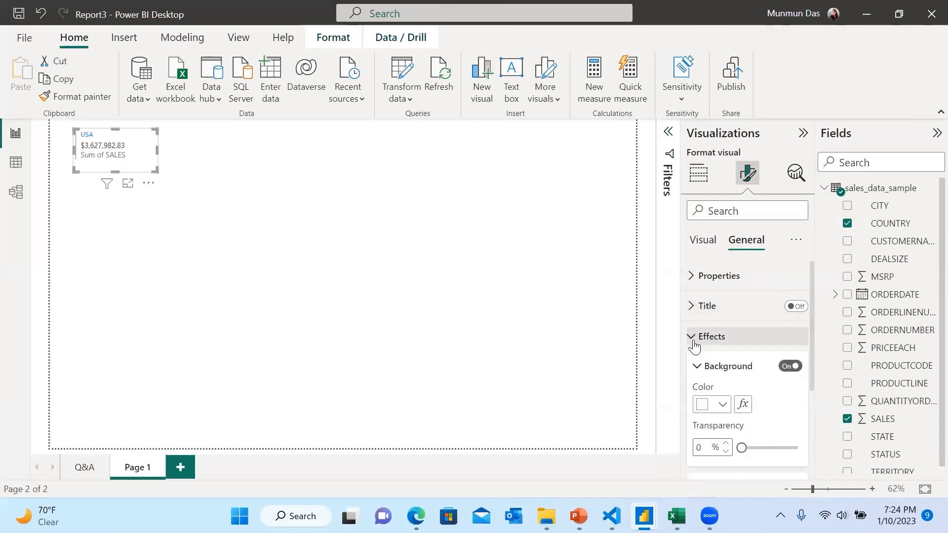
scroll(810, 340, down, 1)
scroll(744, 387, down, 3)
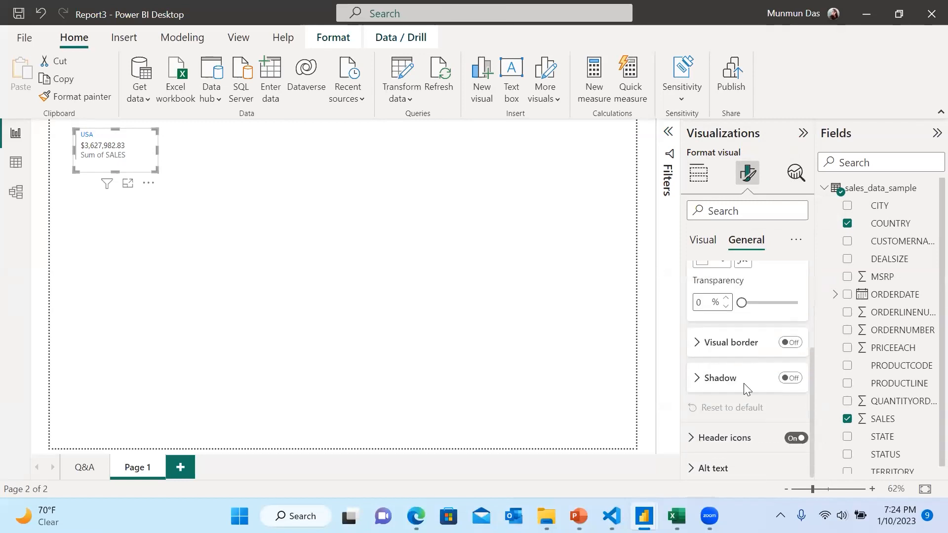
click(790, 377)
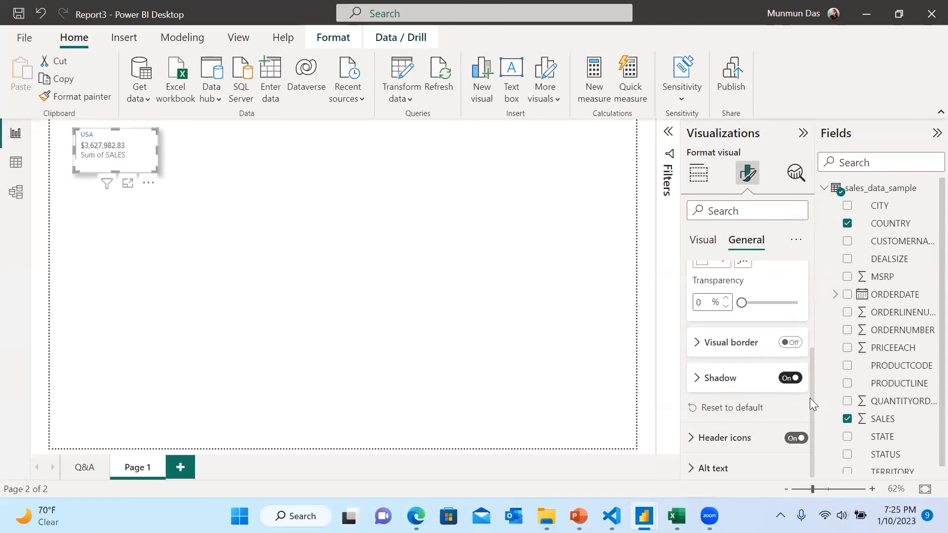
Step: Set the sales card's background to the lightest theme blue after trying the full-strength blue
drag(812, 401, 811, 334)
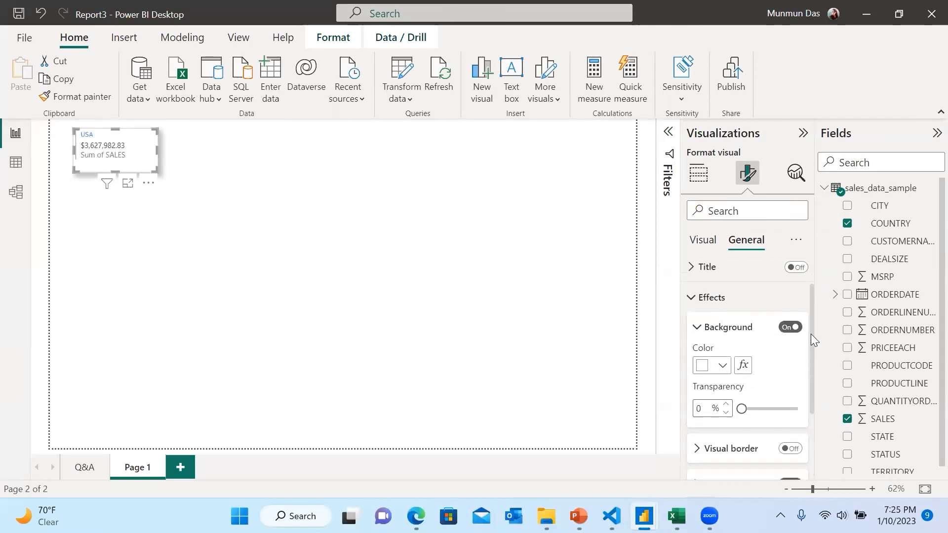
click(723, 369)
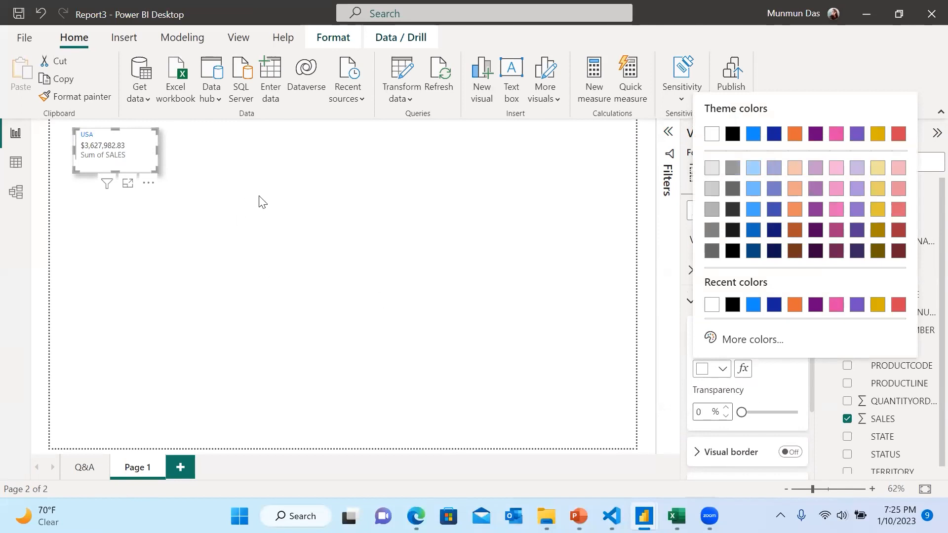
click(756, 141)
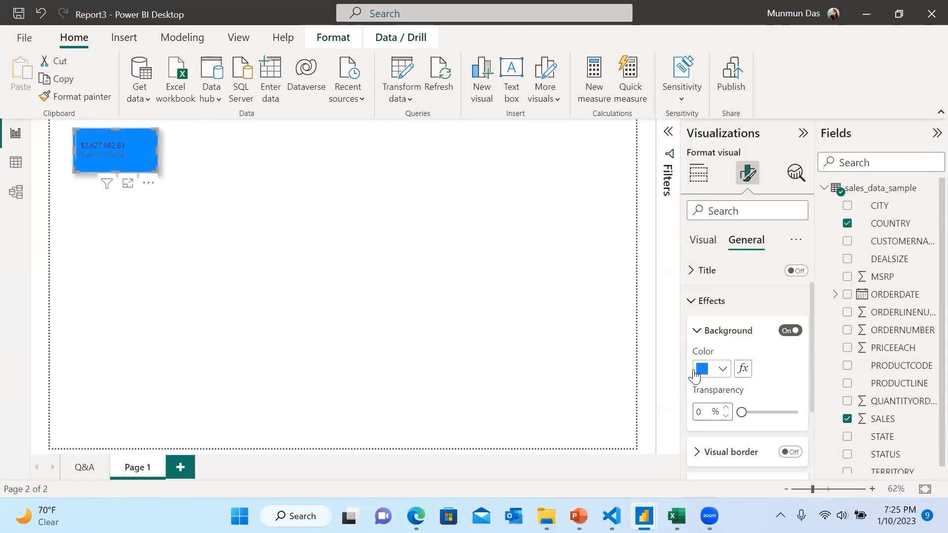
click(723, 370)
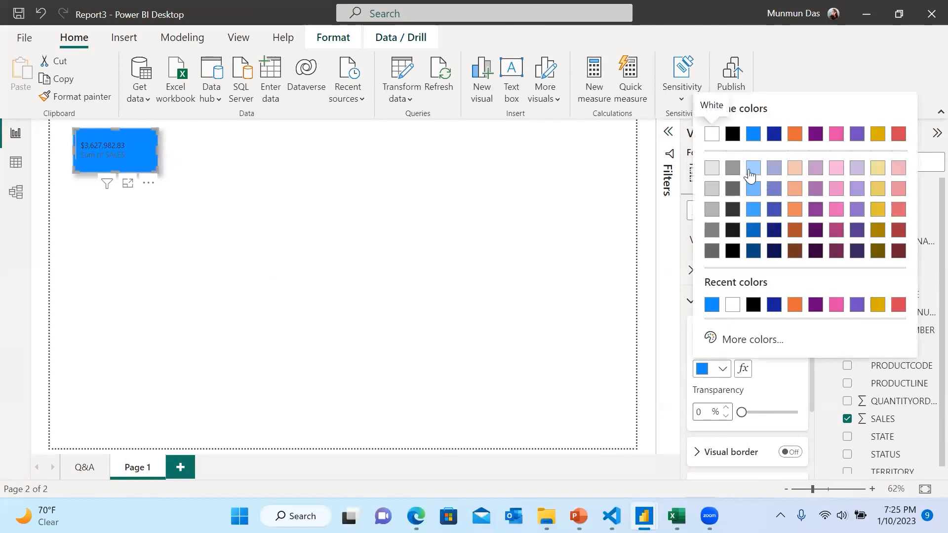
click(752, 169)
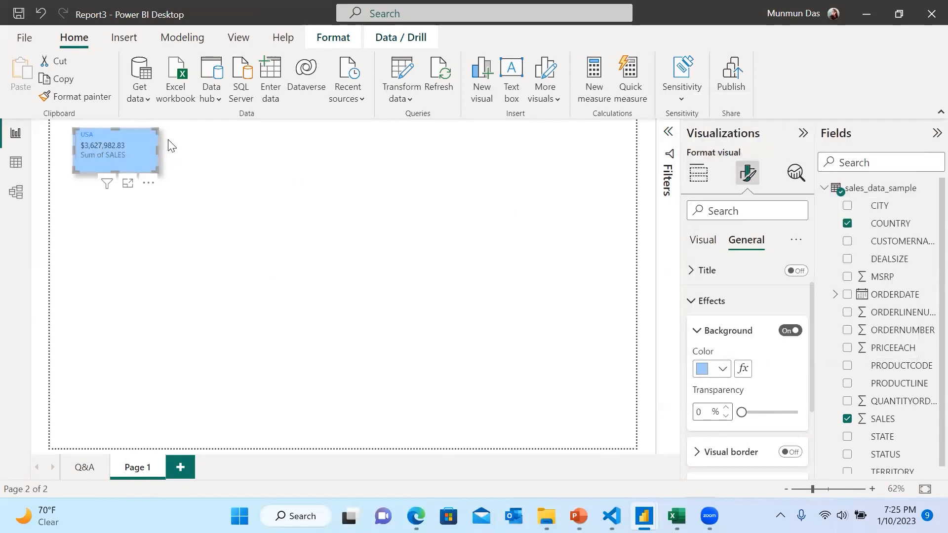
click(200, 171)
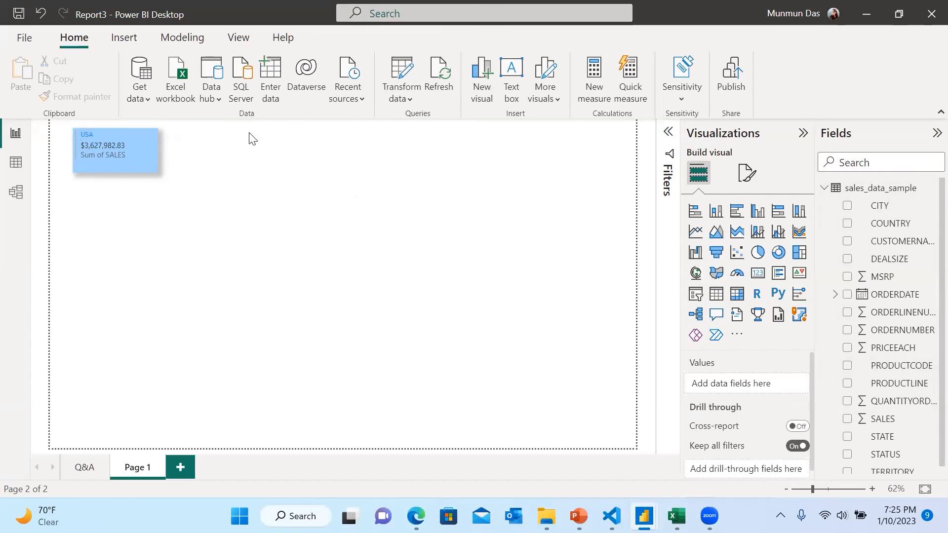
Step: Check the finished Q&A page, return to Page 1, and add a second Q&A visual enlarged below the sales card
click(85, 469)
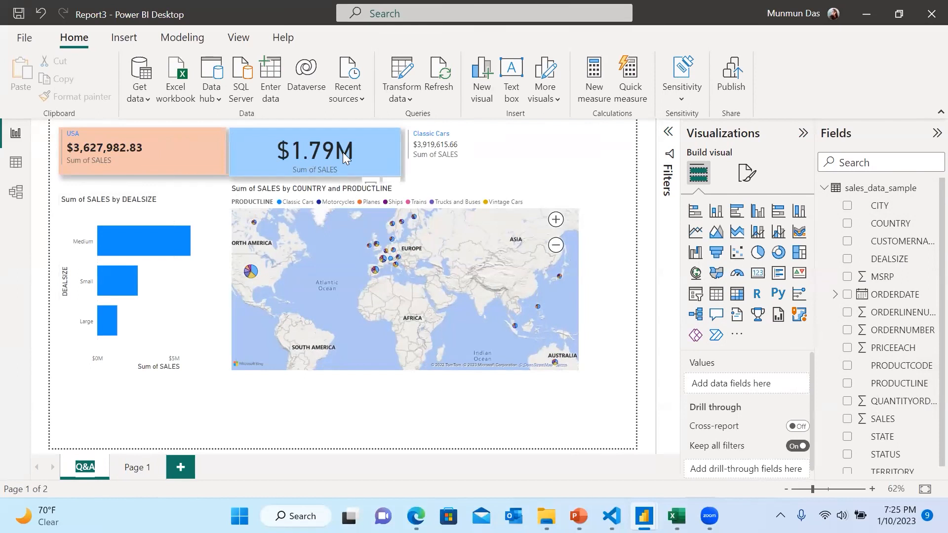
click(129, 467)
double_click(291, 213)
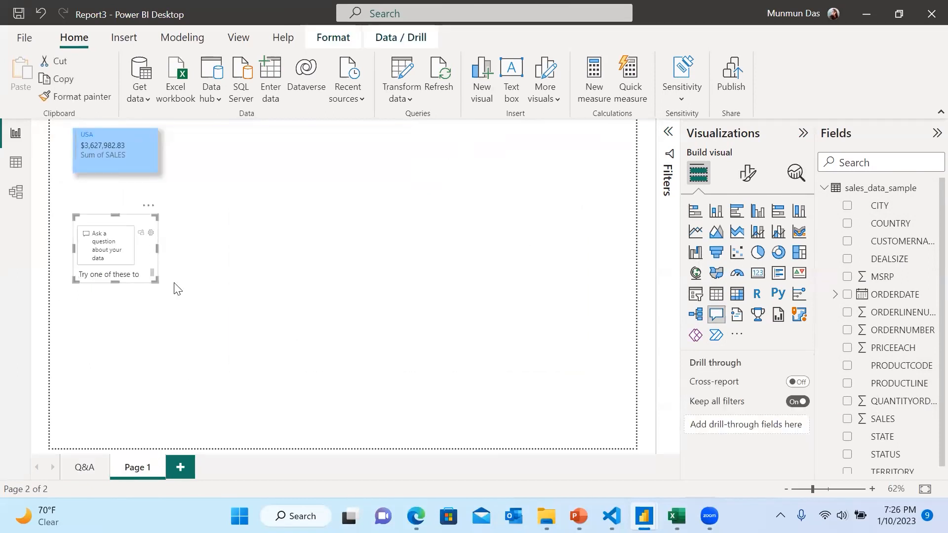
drag(157, 283, 490, 371)
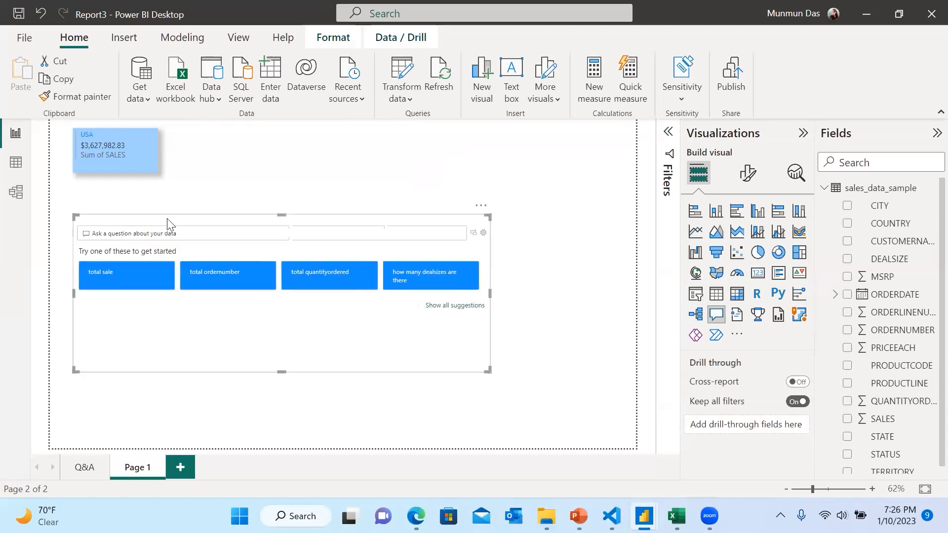
Step: Ask the new Q&A visual "what is total sales in 2023"
click(164, 233)
text(Sum of)
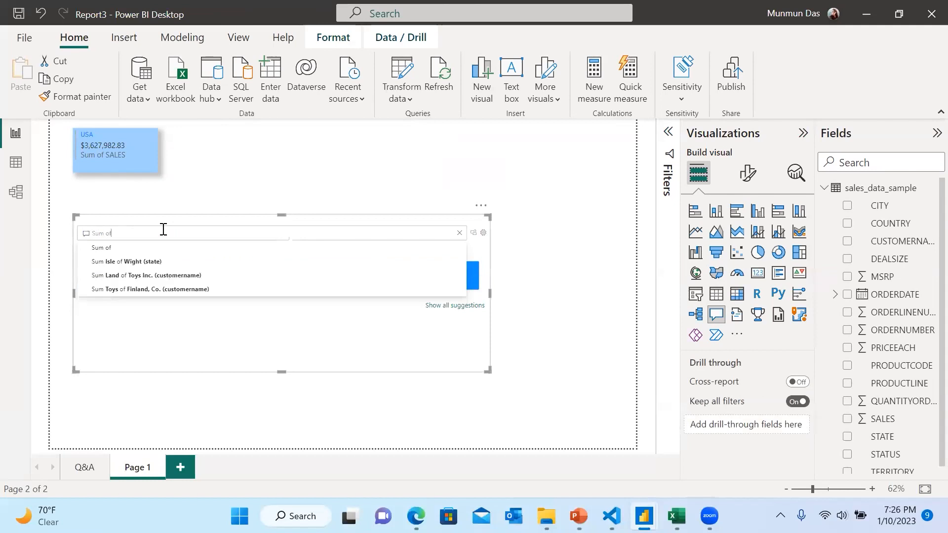
key(BackSpace)
key(BackSpace)
key(BackSpace)
key(BackSpace)
key(BackSpace)
text(w)
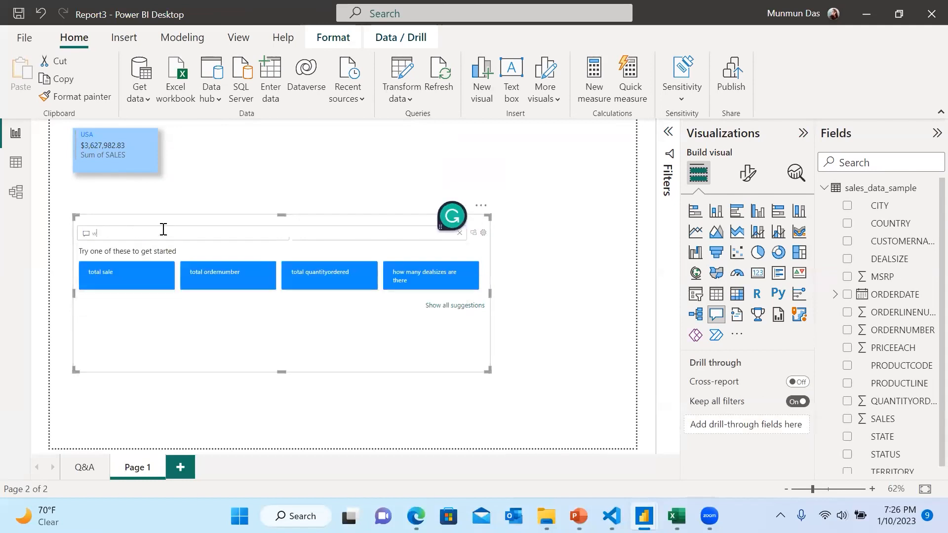
text(hat is to)
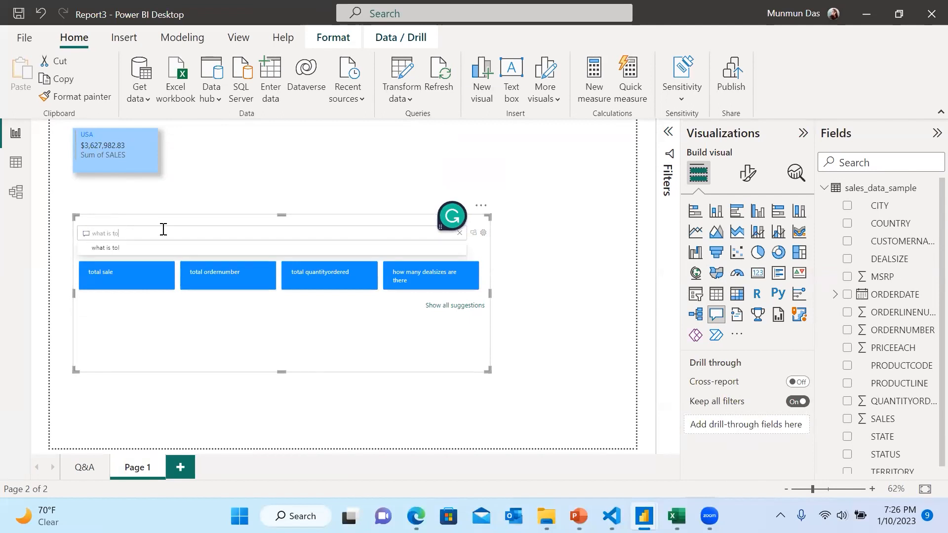
text(tal sales)
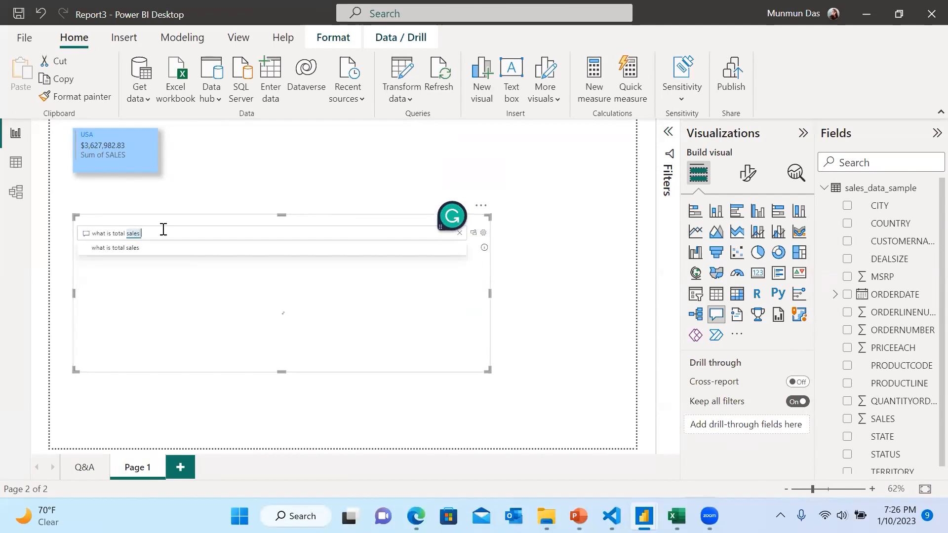
text( in 2023)
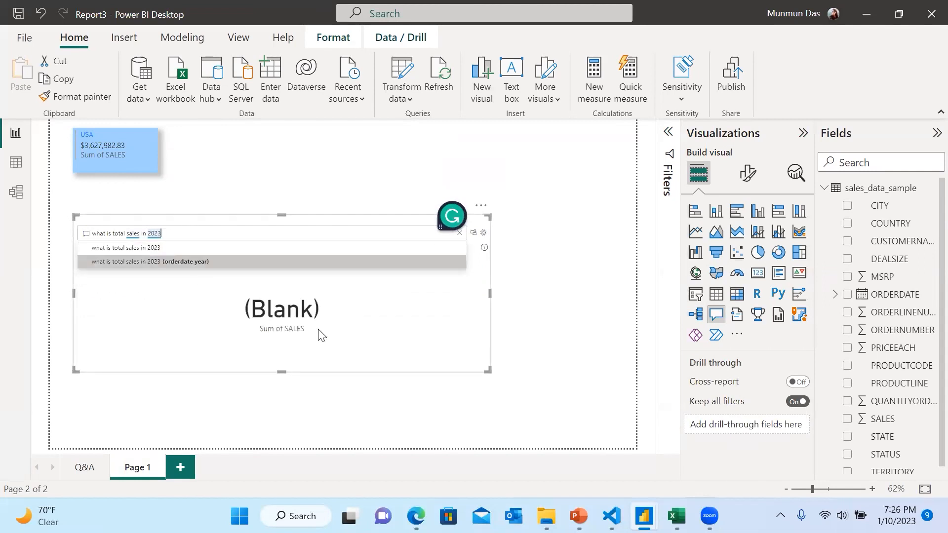
Step: Replace the question in the Q&A visual with "Max year"
key(BackSpace)
key(BackSpace)
key(BackSpace)
key(BackSpace)
key(BackSpace)
key(BackSpace)
key(BackSpace)
key(BackSpace)
key(BackSpace)
key(BackSpace)
key(BackSpace)
key(BackSpace)
key(BackSpace)
key(BackSpace)
key(BackSpace)
key(BackSpace)
key(BackSpace)
key(BackSpace)
key(BackSpace)
key(BackSpace)
key(BackSpace)
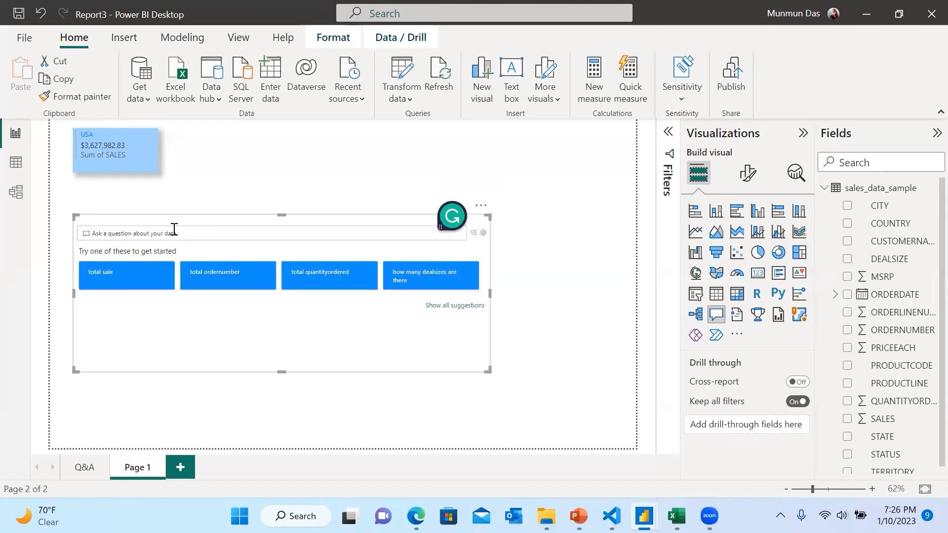
text(Max yesr)
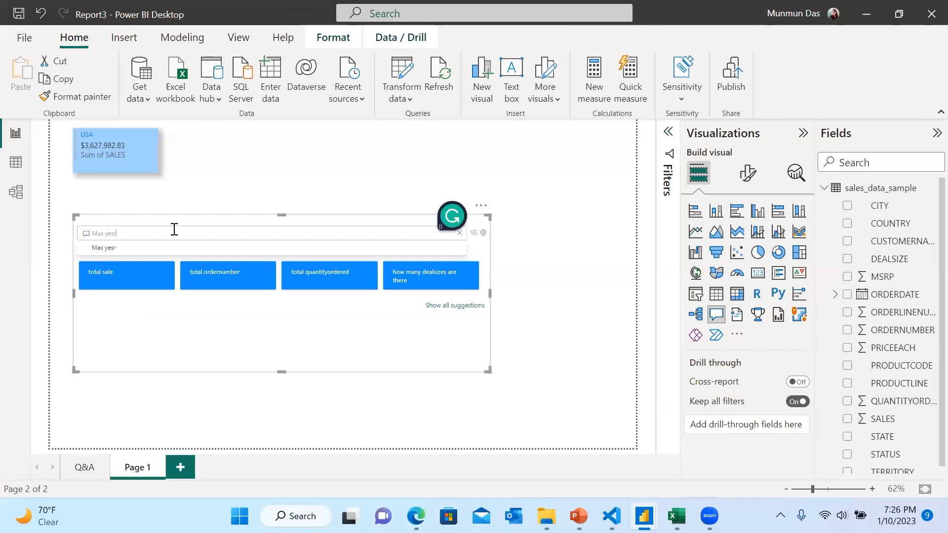
click(112, 249)
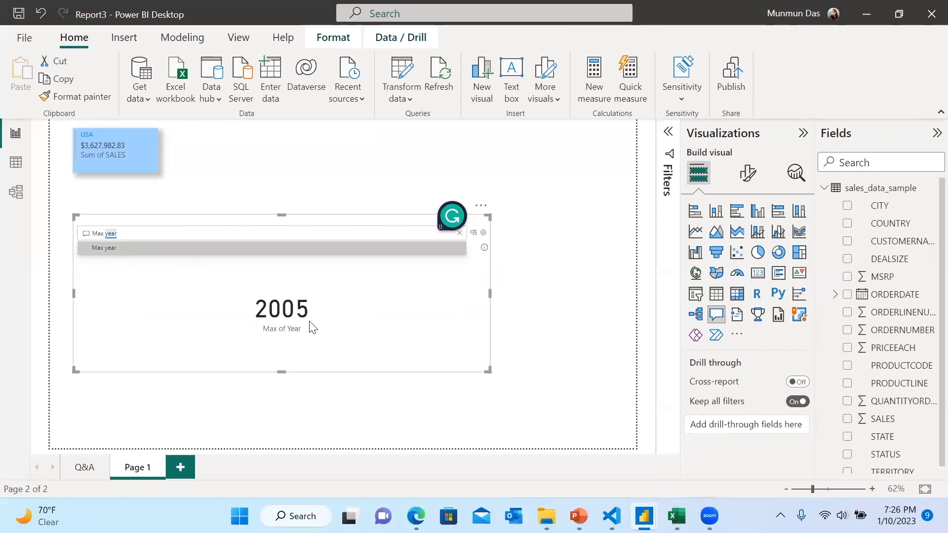
Step: Replace the question in the Q&A visual with "whatis the total sales in 2005"
mouse_move(295, 323)
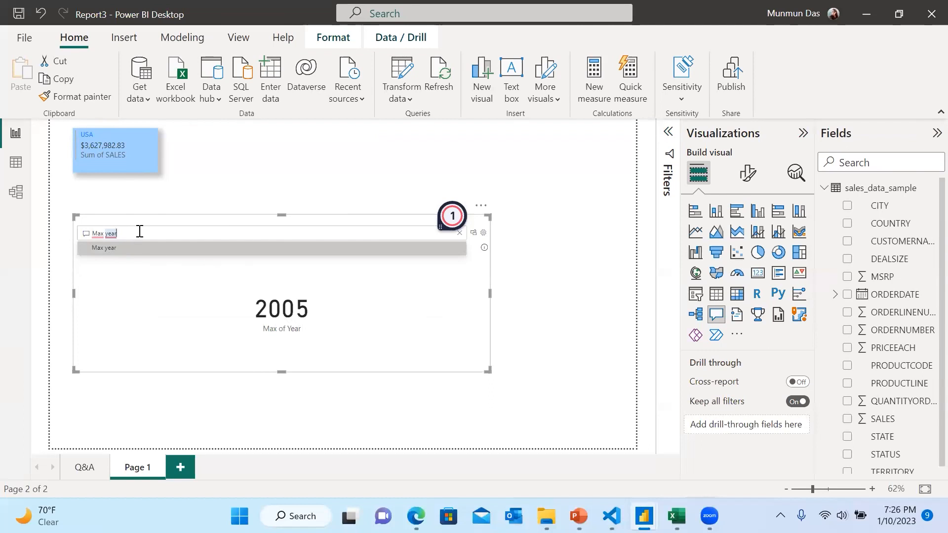
key(BackSpace)
key(BackSpace)
key(BackSpace)
key(BackSpace)
key(BackSpace)
key(BackSpace)
key(BackSpace)
key(BackSpace)
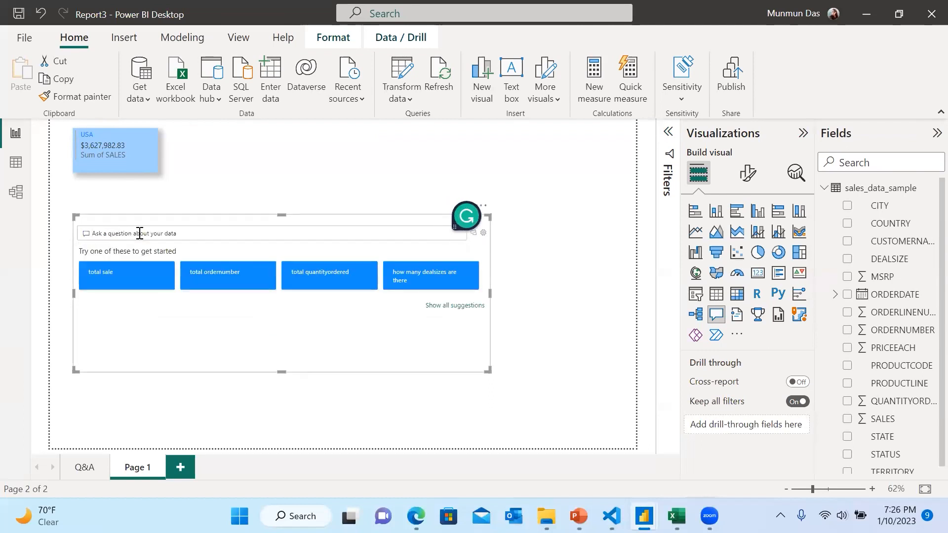
text(w)
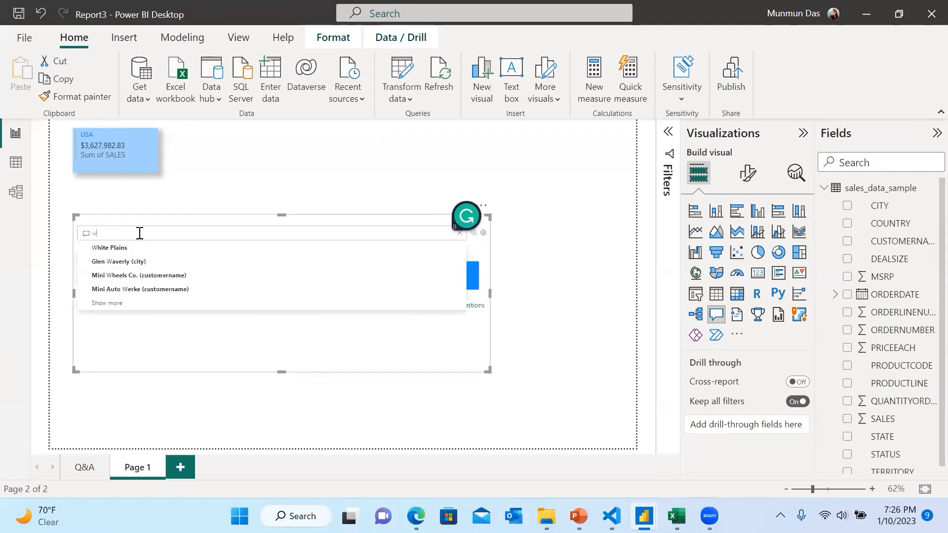
text(hatis the )
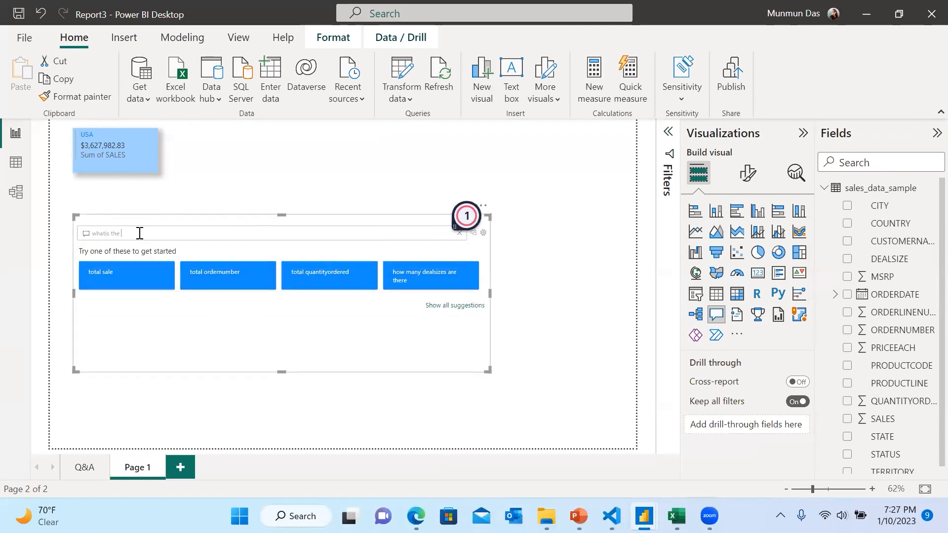
text(sotal sales in )
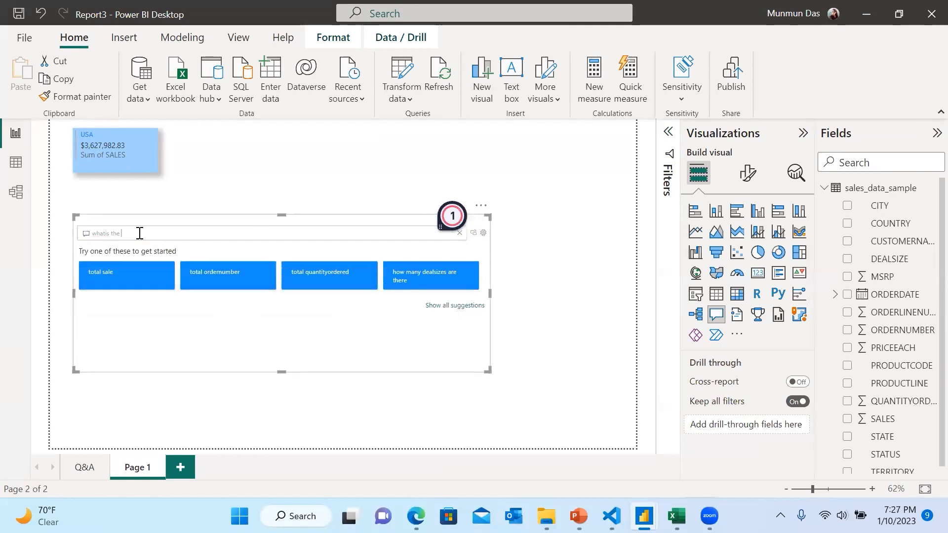
text(2005)
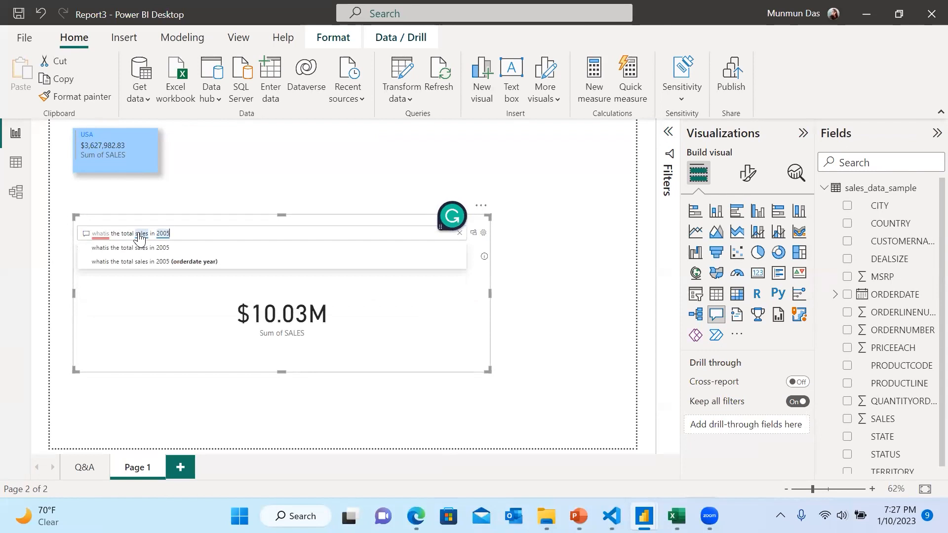
click(160, 248)
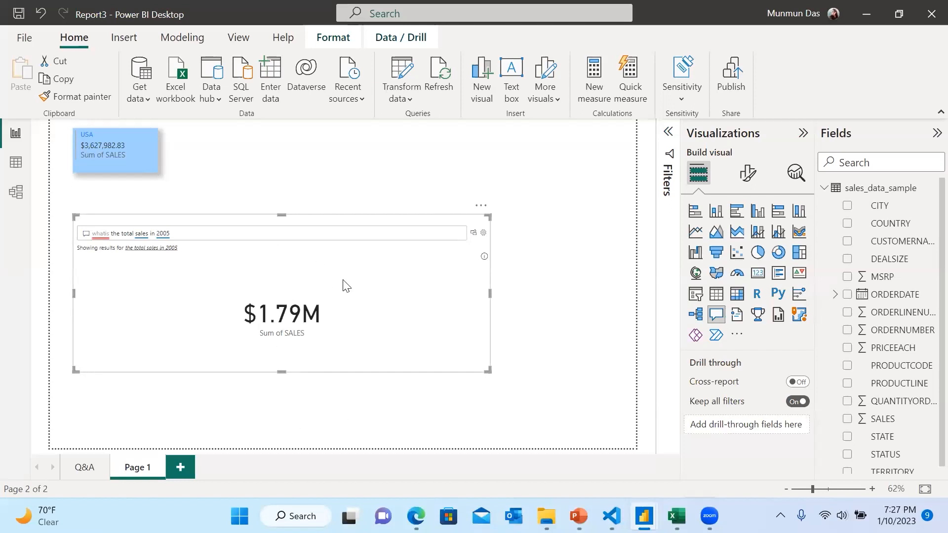
Step: Turn the 2005 sales answer into a standard card, shrink it, and place it beside the blue USA sales card
click(474, 234)
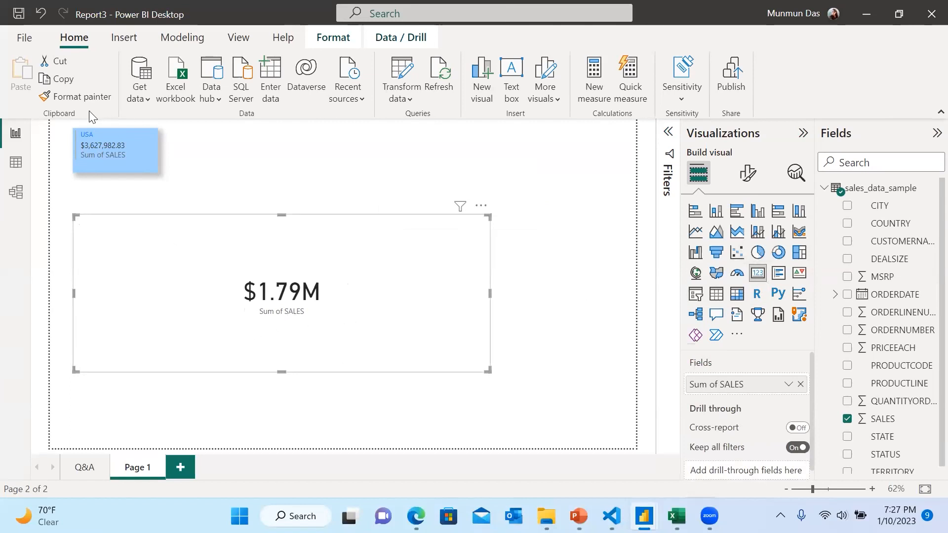
mouse_move(98, 141)
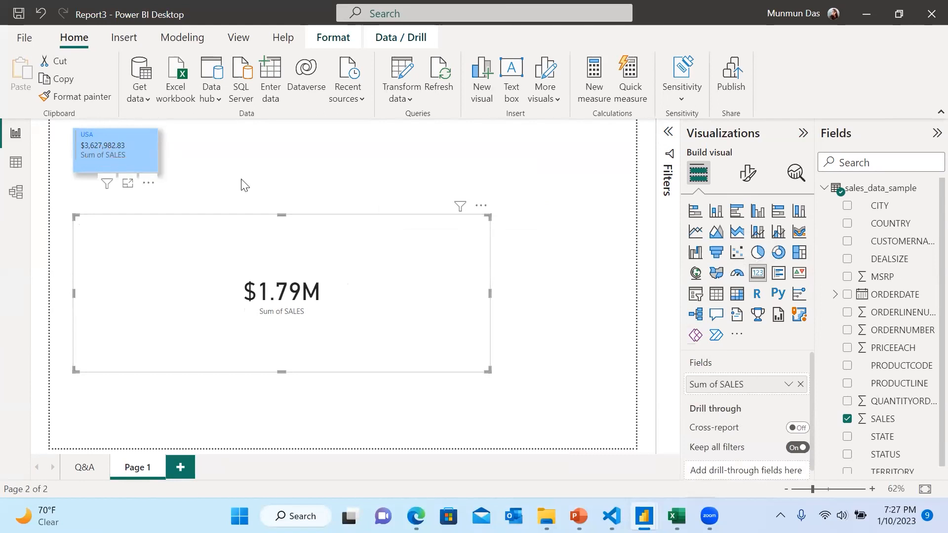
drag(489, 373, 289, 270)
drag(256, 209, 349, 147)
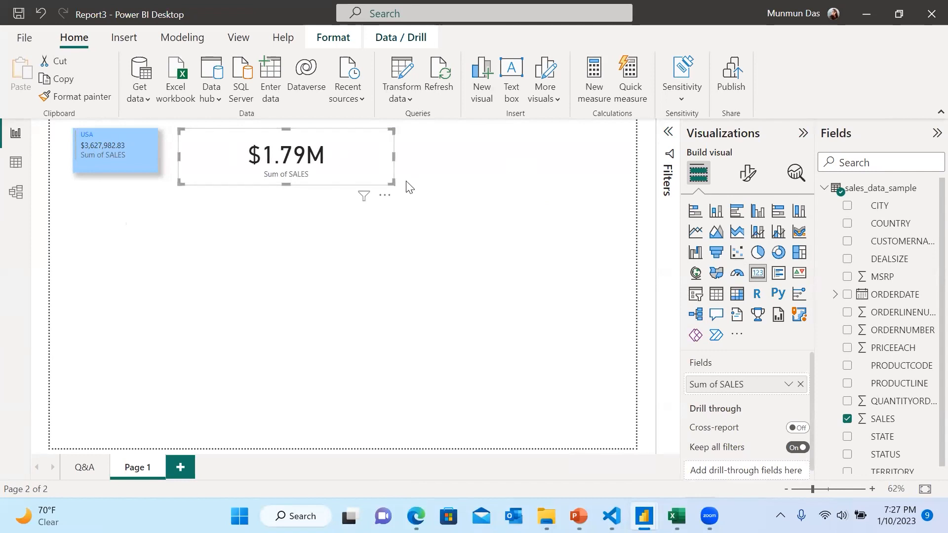
drag(393, 182, 379, 172)
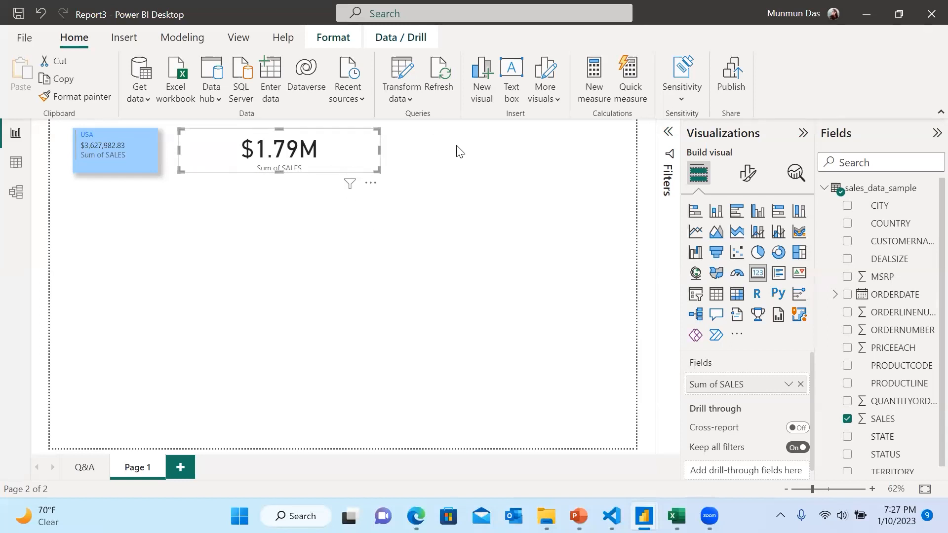
click(415, 225)
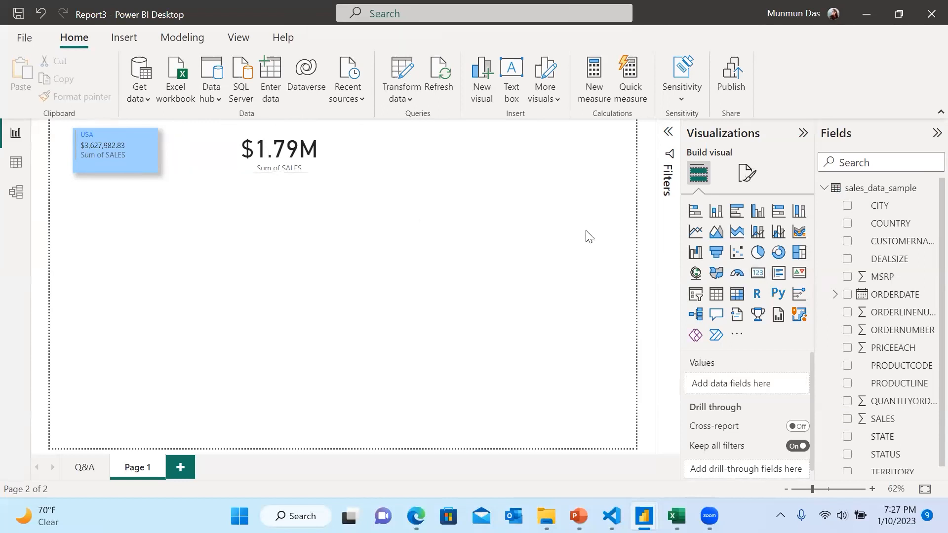
Step: Add a Q&A visual, ask "What is the top five productline", and accept the suggestion "Top 5 productline of sales data samples by total priceeach"
click(716, 316)
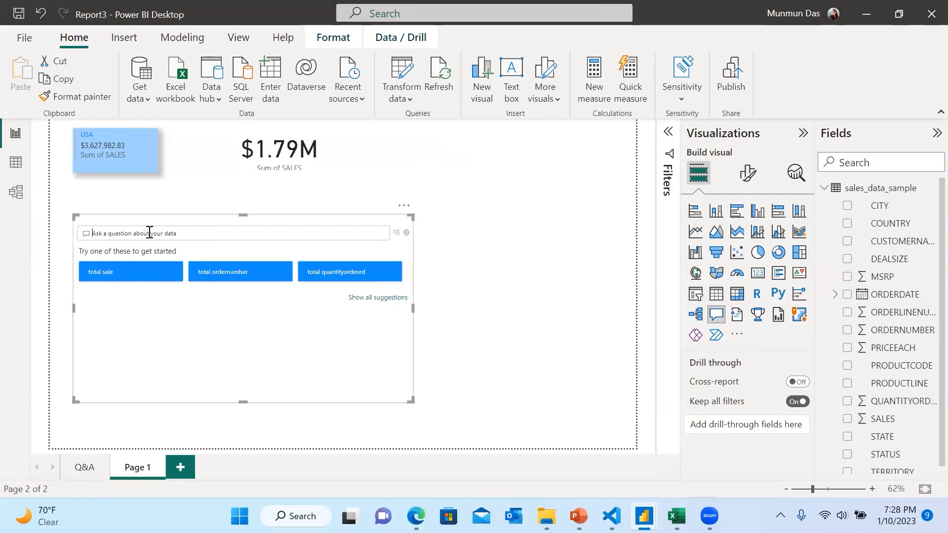
text(What )
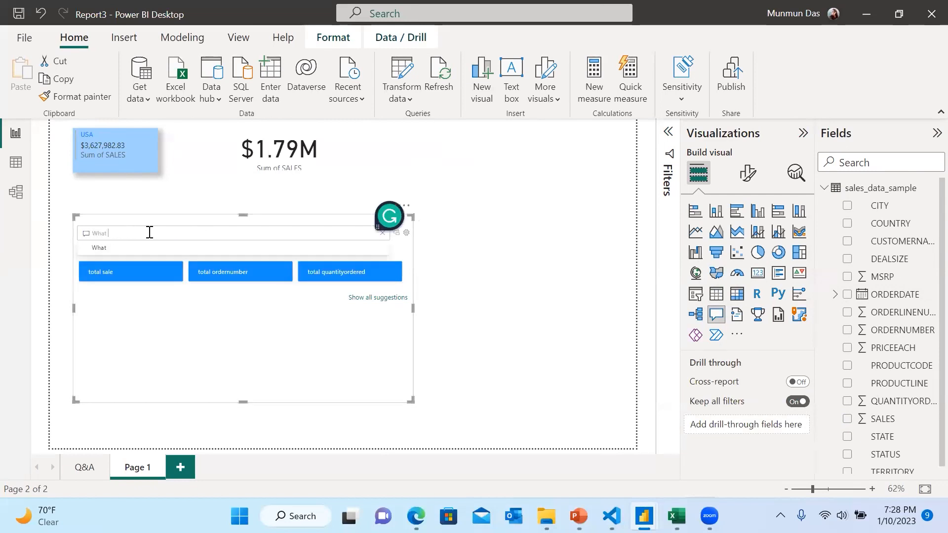
text(is the top five pro)
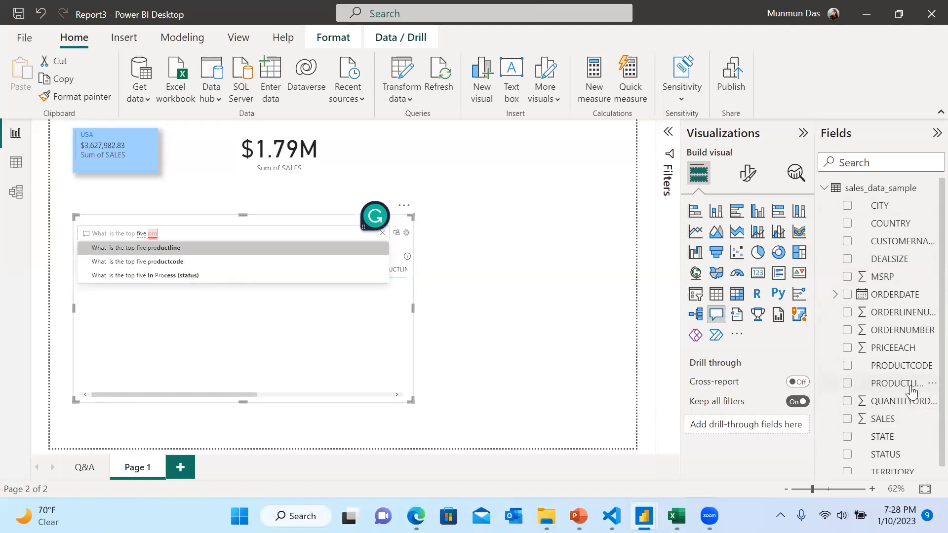
click(169, 249)
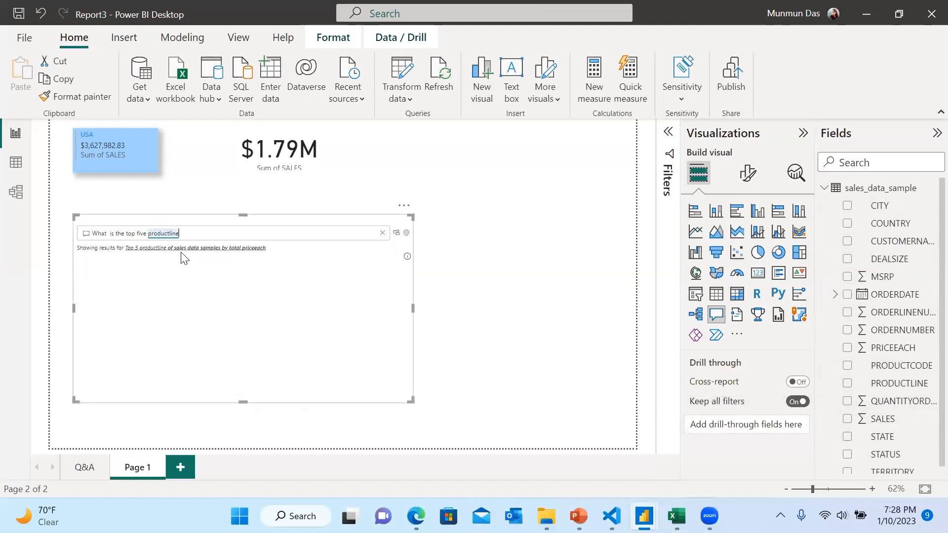
click(178, 254)
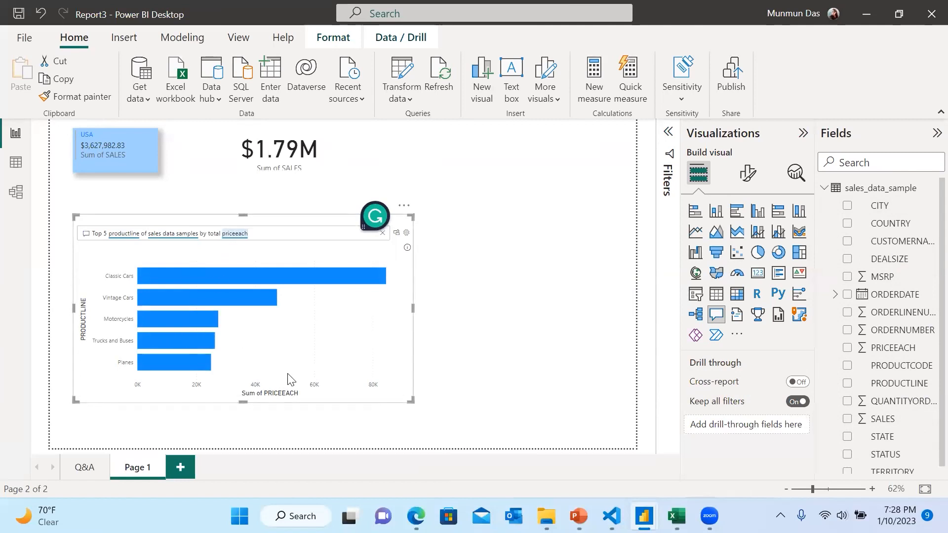
Step: Turn the top product line answer into a standard bar chart and narrow it to free space beside it
click(397, 236)
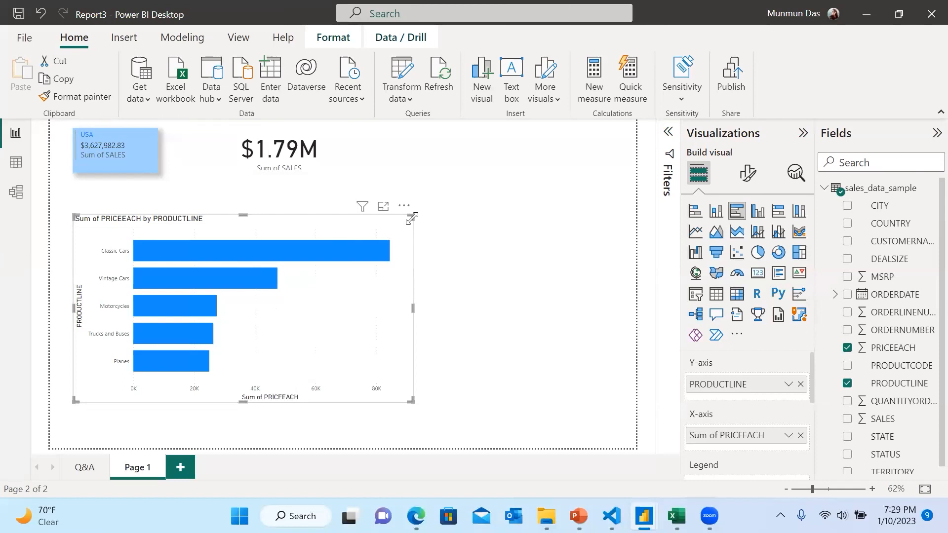
drag(412, 218, 290, 226)
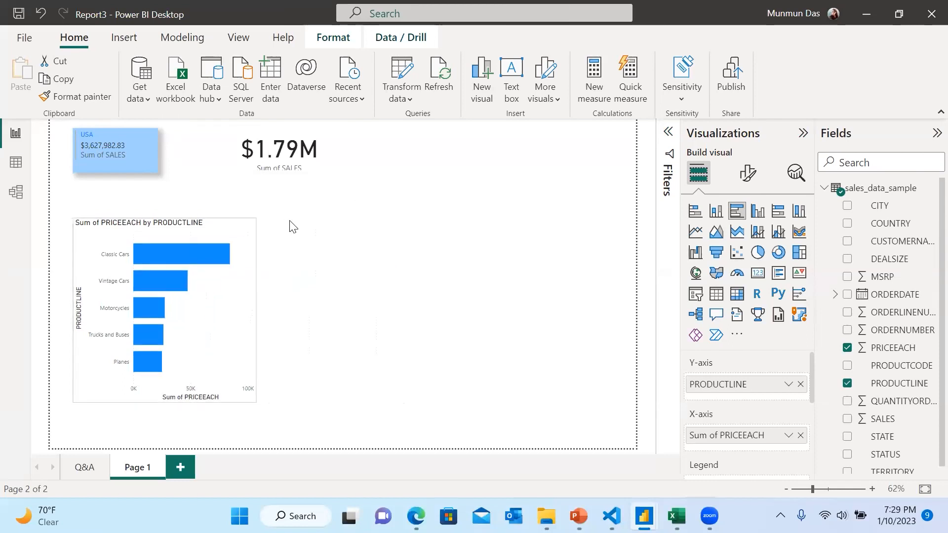
click(353, 264)
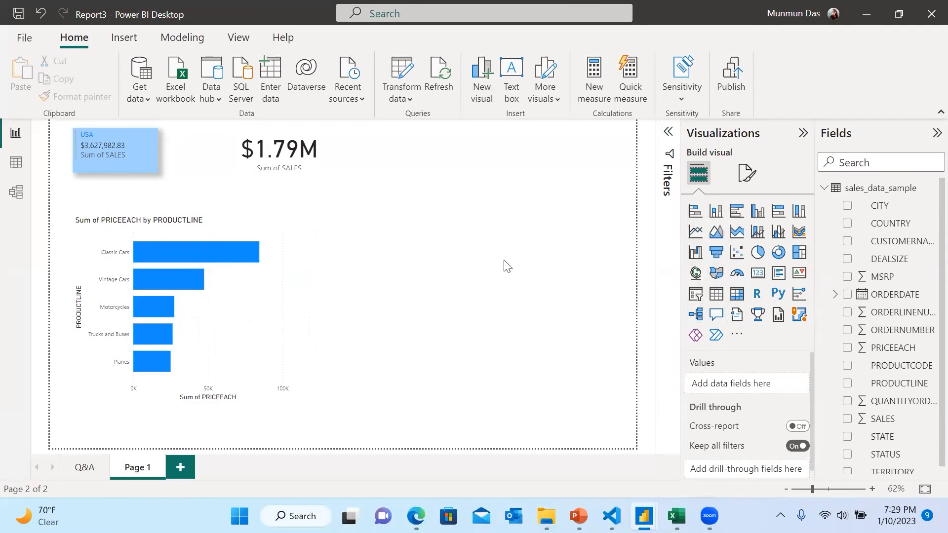
Step: Add another Q&A visual beside the bar chart, ask "what is the country wise sales", and accept the suggestion "what is the country sales"
click(715, 315)
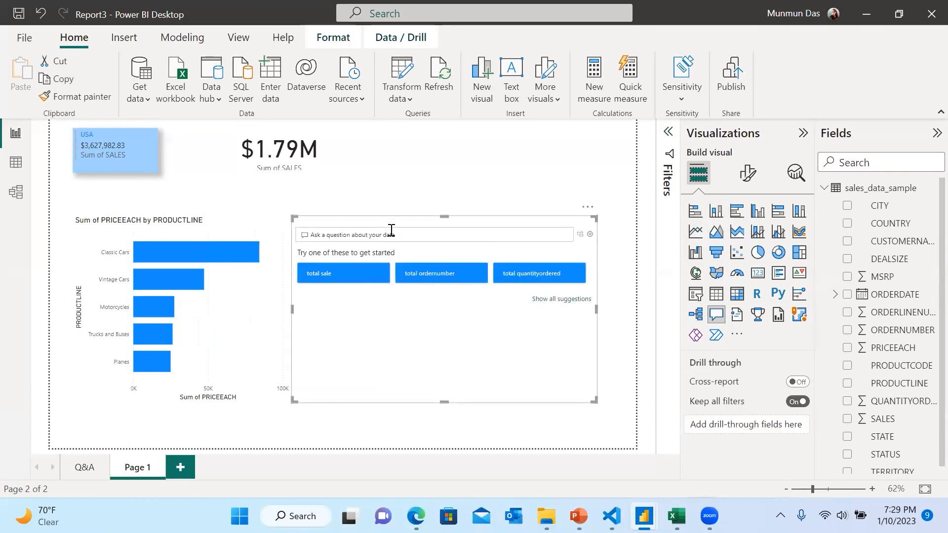
click(391, 230)
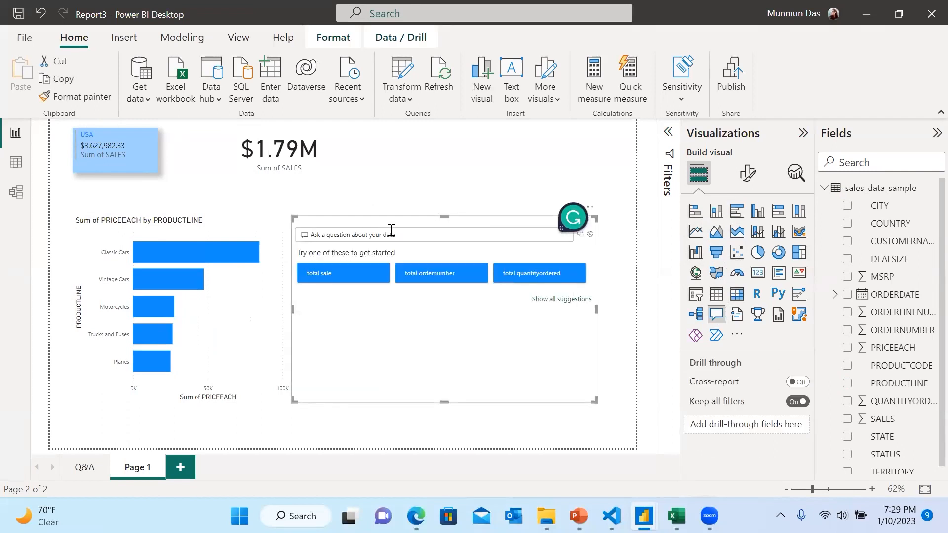
text(wha)
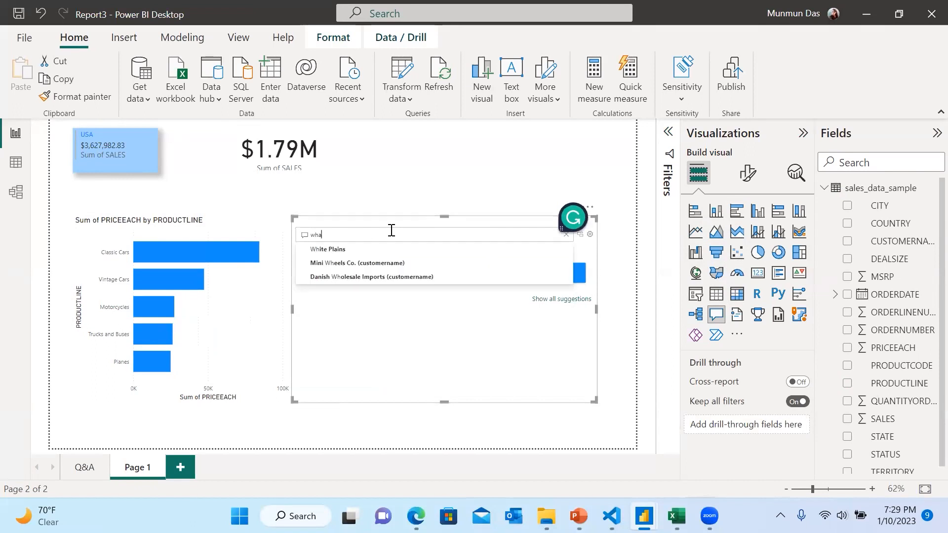
text(t is the country wise sales)
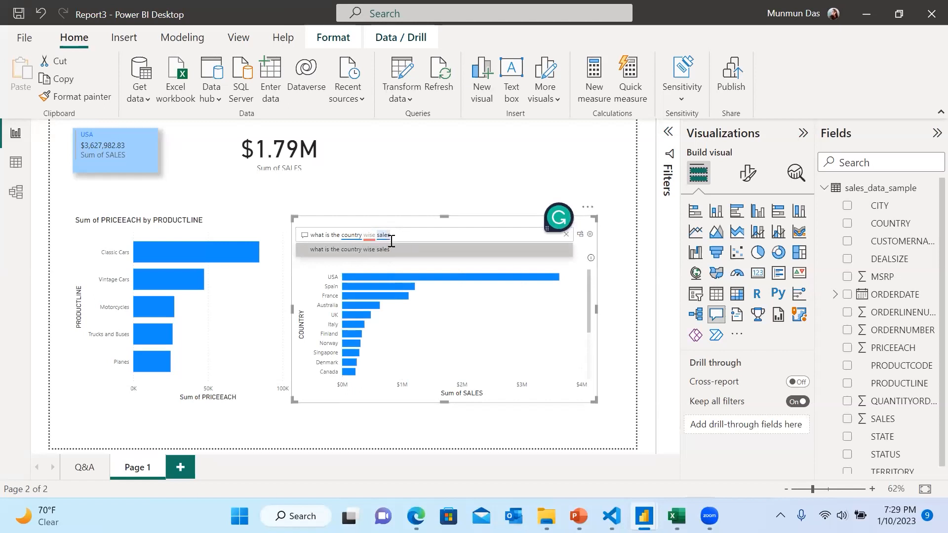
click(370, 256)
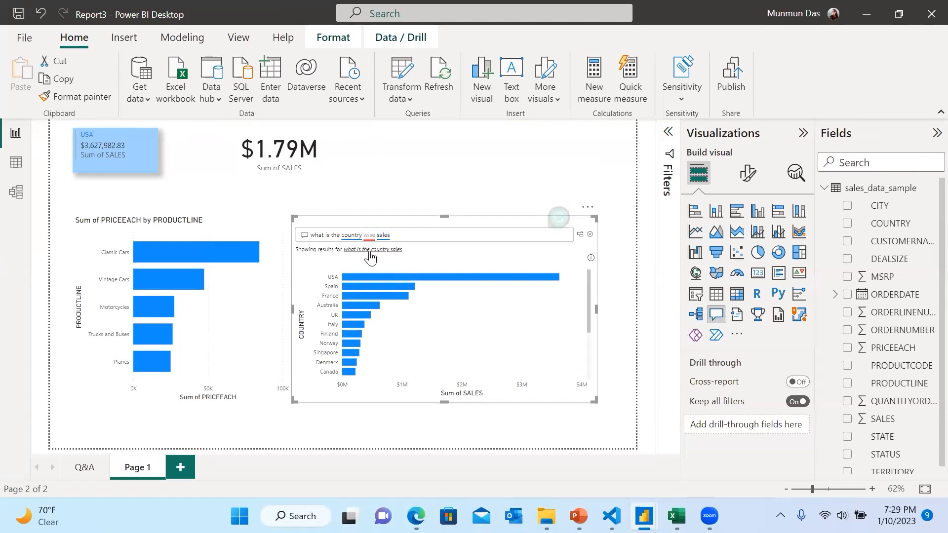
click(369, 250)
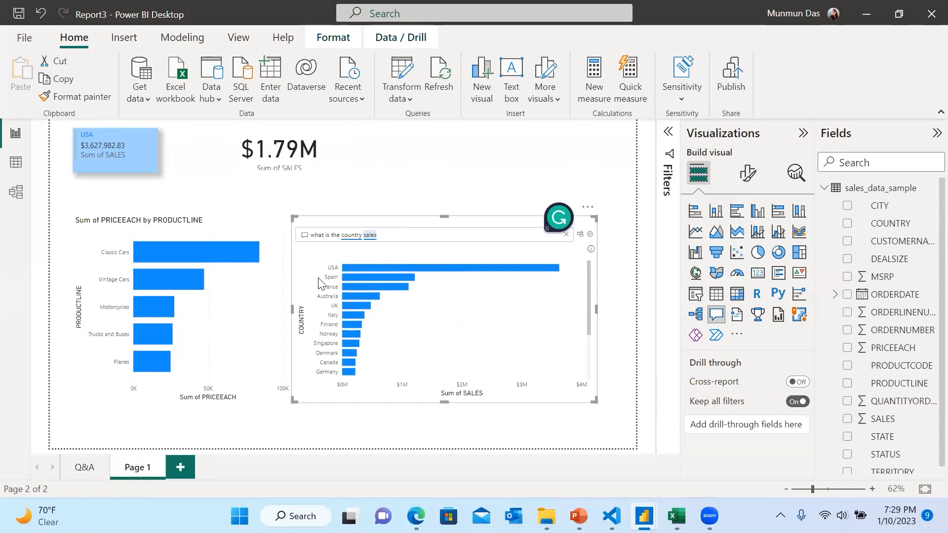
Step: Turn the country sales answer into a standard visual and change its type to Map
click(580, 236)
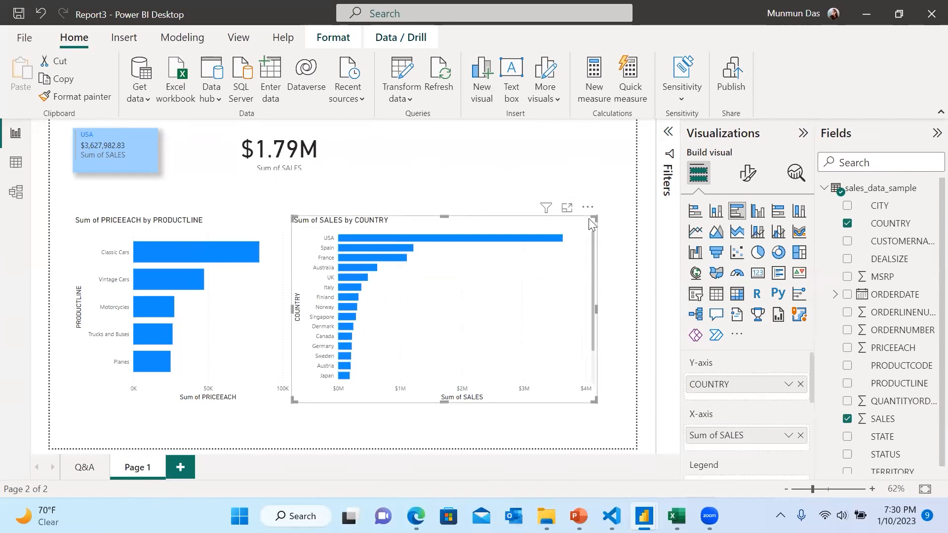
click(696, 272)
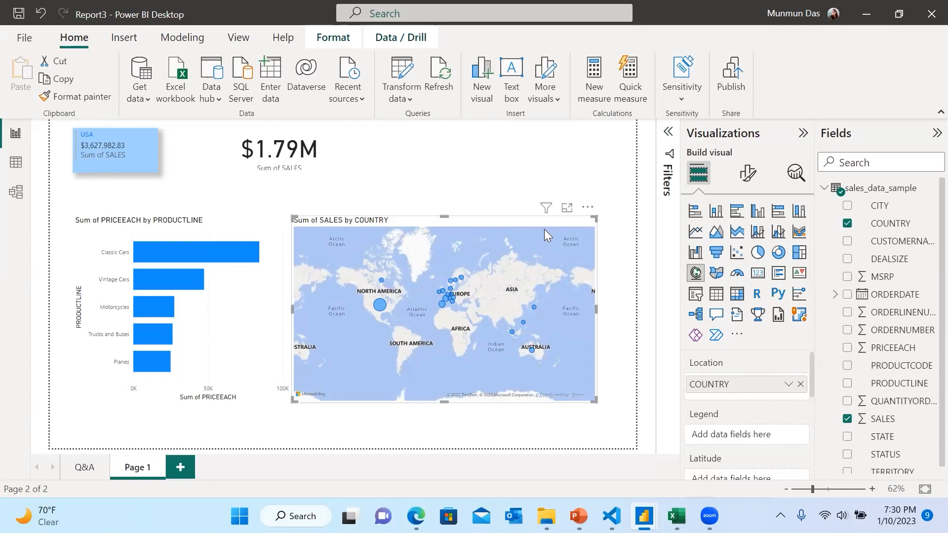
Step: Show the country sales map in focus mode and review its assigned fields, including location, bubble size and tooltips
click(566, 209)
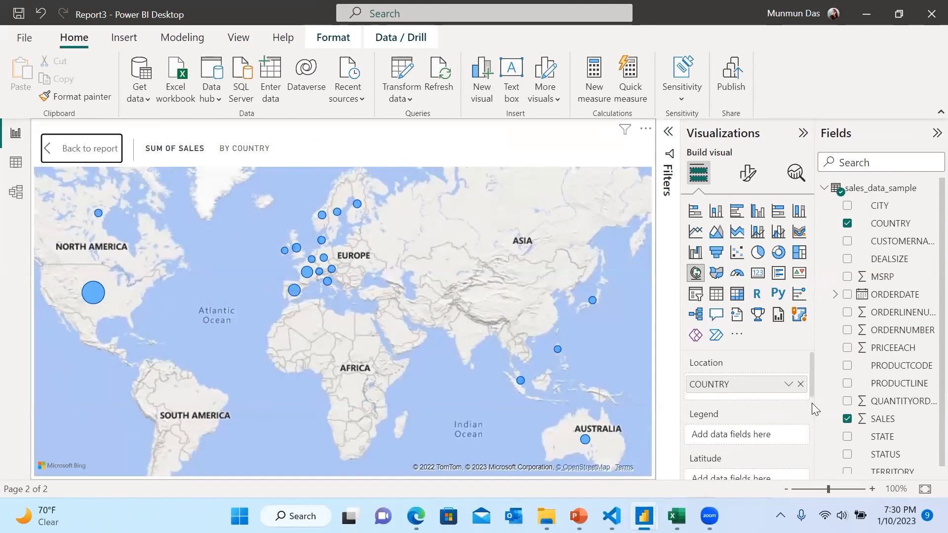
scroll(811, 409, down, 2)
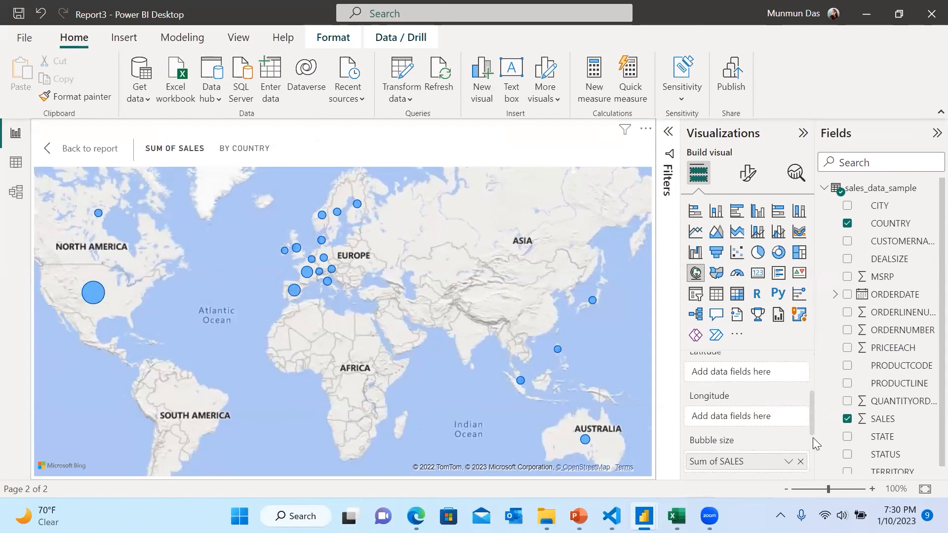
scroll(790, 409, down, 2)
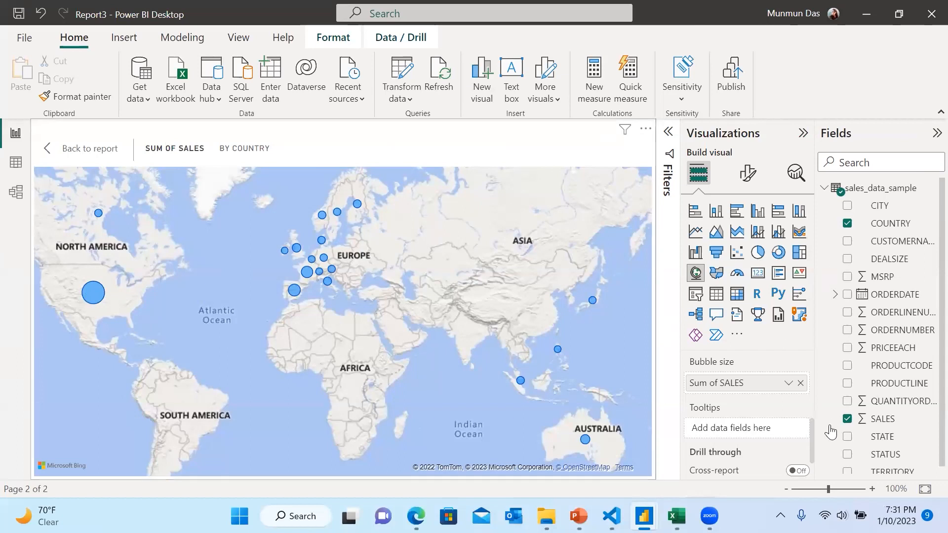
drag(812, 433, 812, 406)
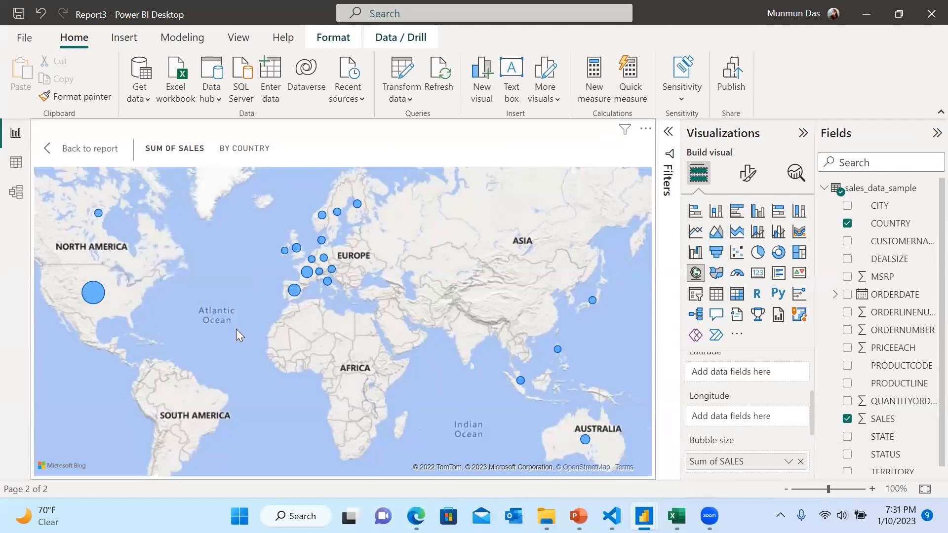
Step: Turn on the zoom buttons in the country sales map's controls and zoom in on the United States
click(747, 174)
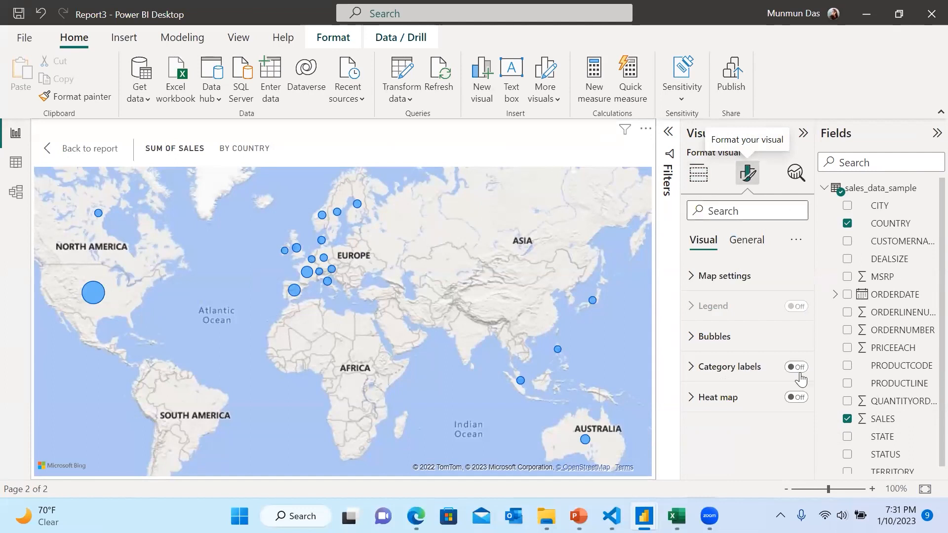
click(696, 276)
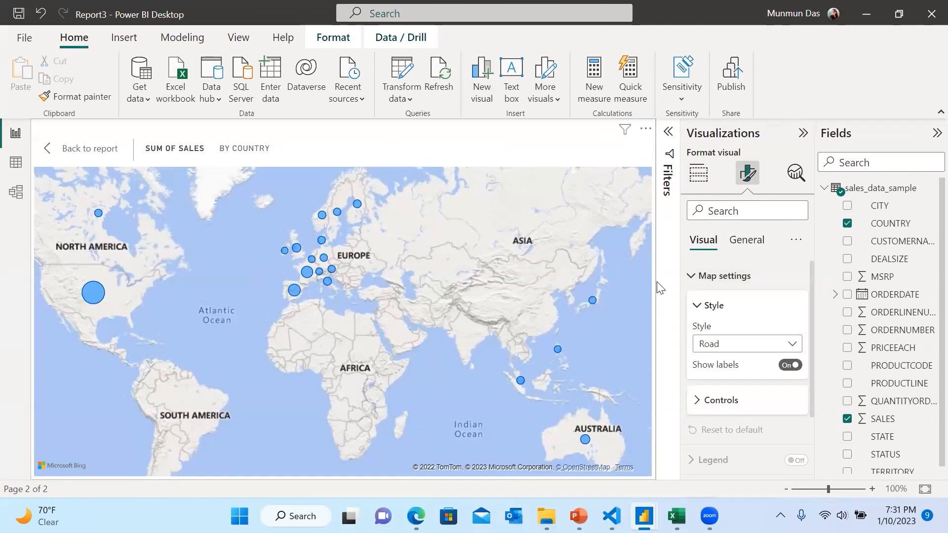
drag(811, 282, 812, 336)
click(697, 330)
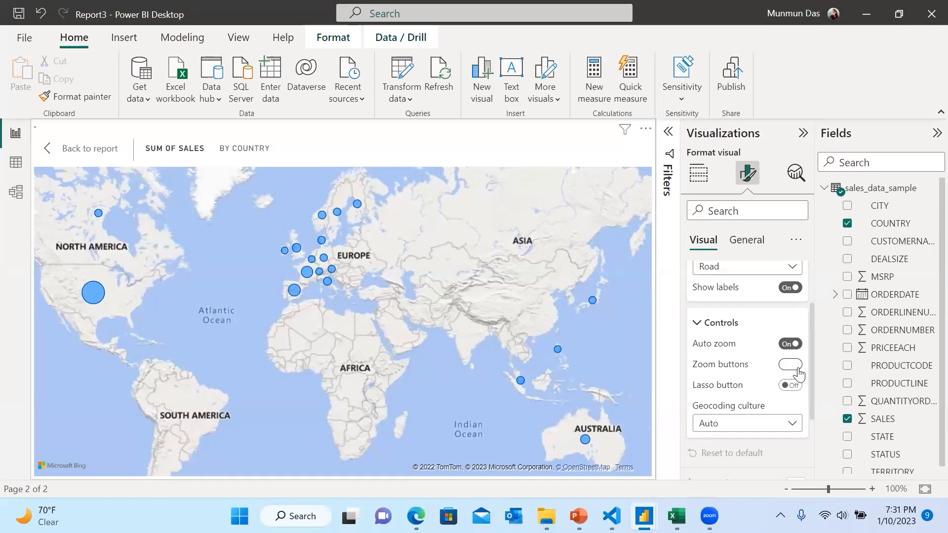
click(795, 366)
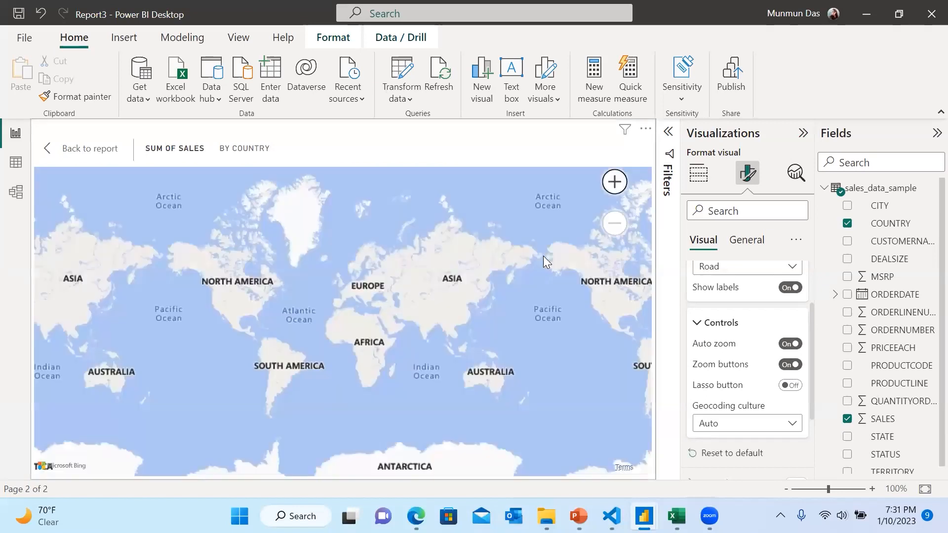
click(615, 185)
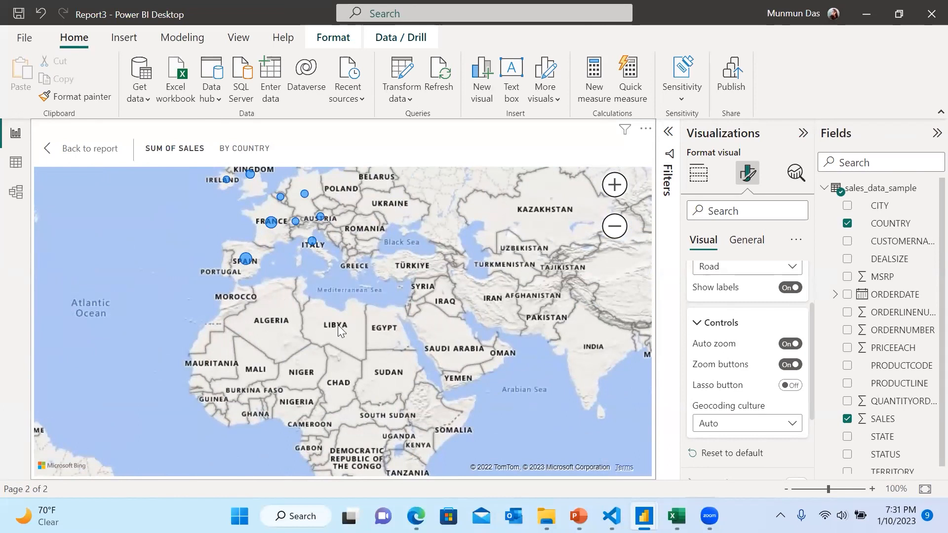
key(Left)
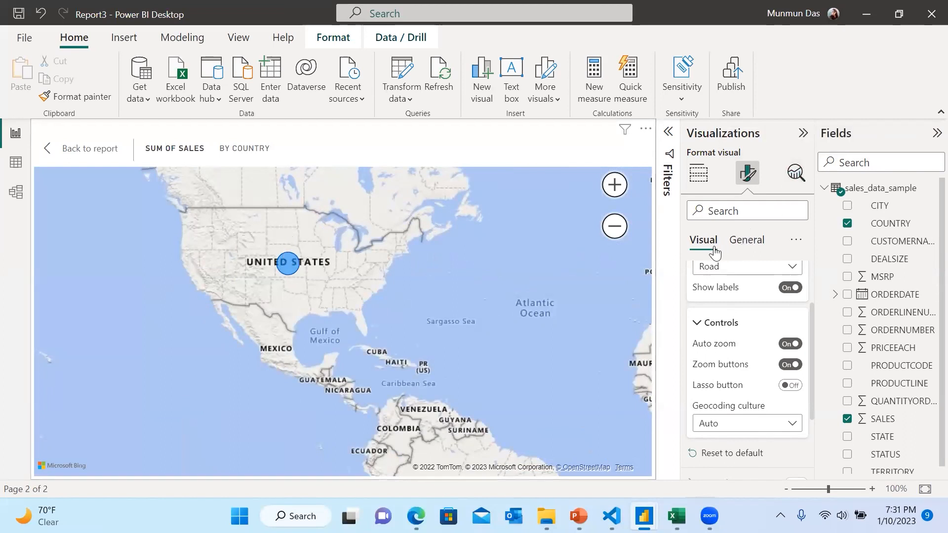
Step: Add PRODUCTLINE as the legend of the country sales map and return to the report page
click(699, 177)
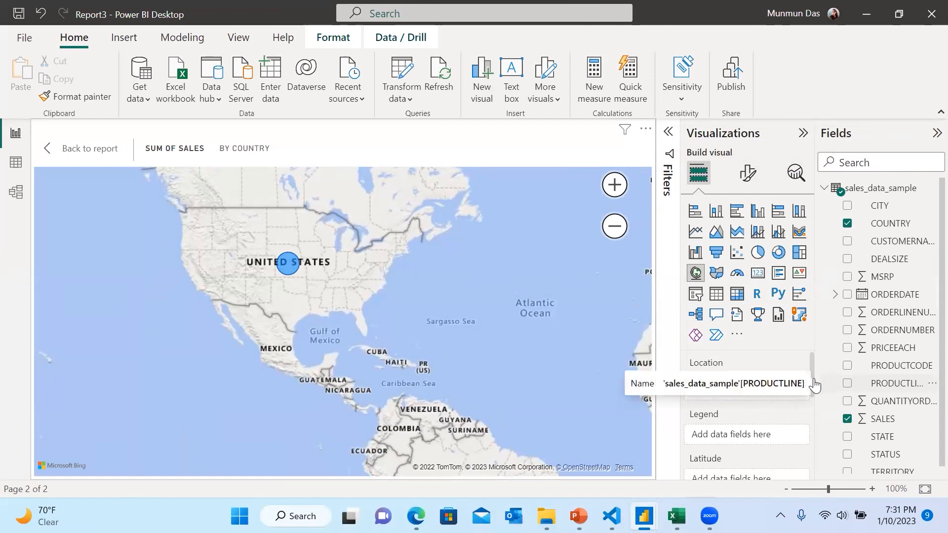
scroll(814, 371, down, 1)
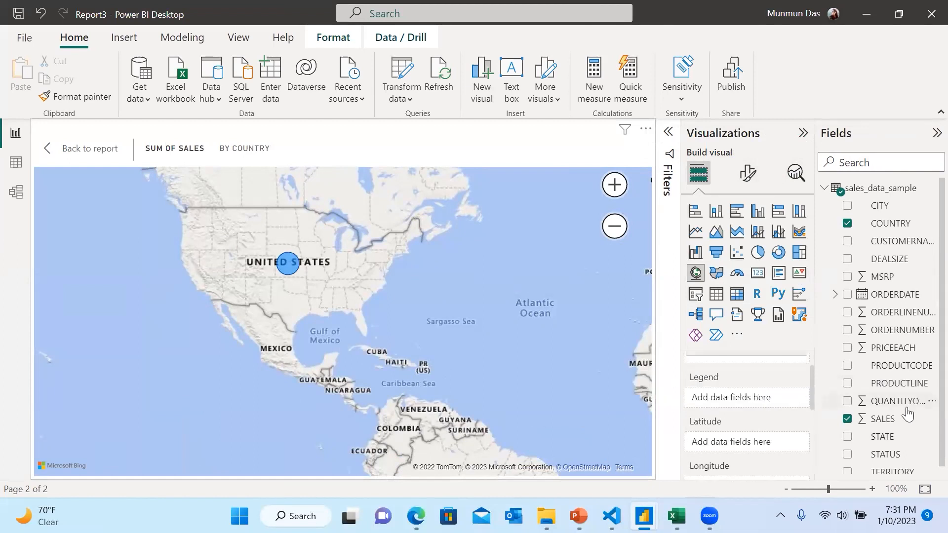
drag(896, 383, 769, 402)
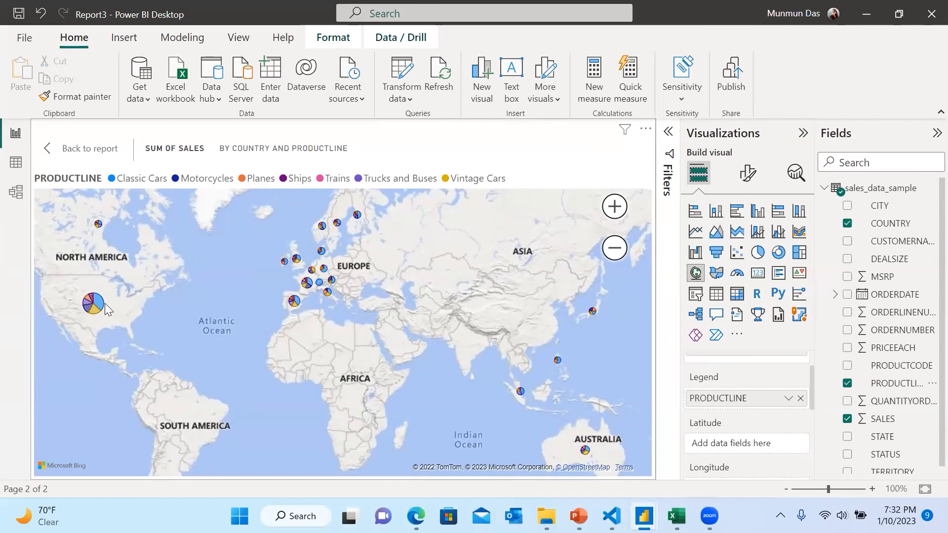
mouse_move(101, 305)
click(76, 149)
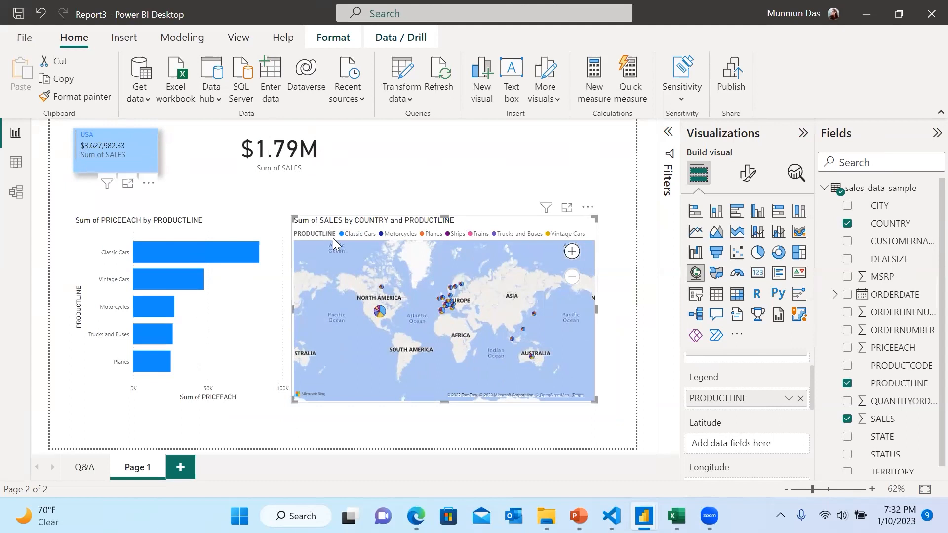
click(467, 199)
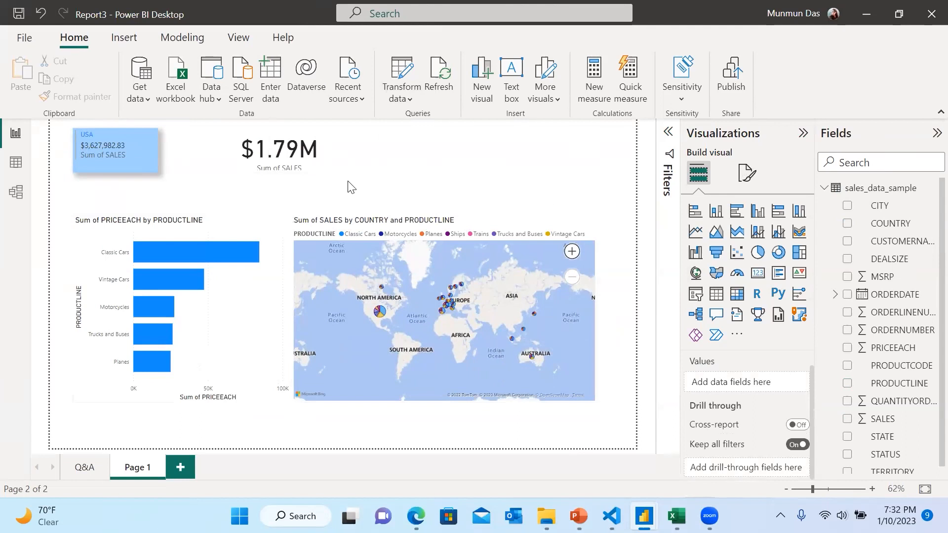
Step: Close the Report3 window and switch to the Report4 report in Power BI Desktop
click(928, 14)
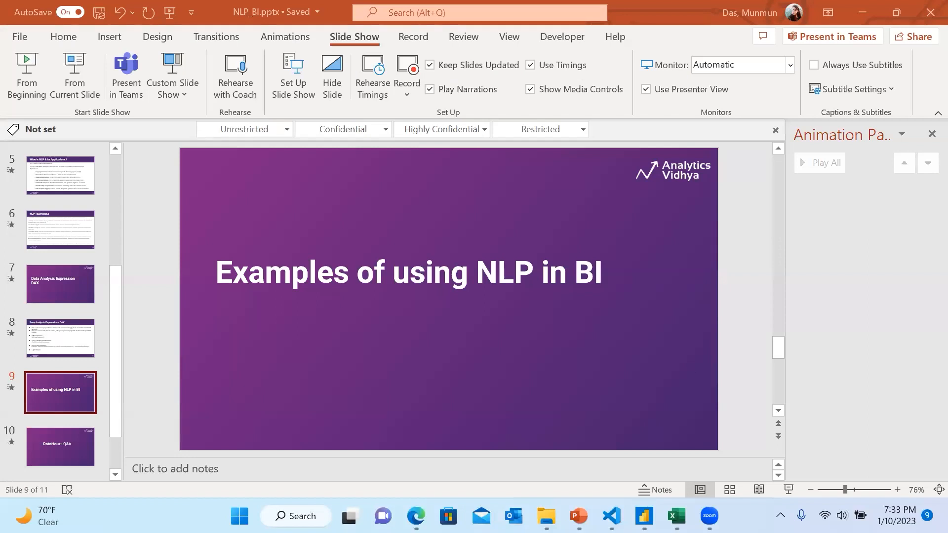
mouse_move(644, 516)
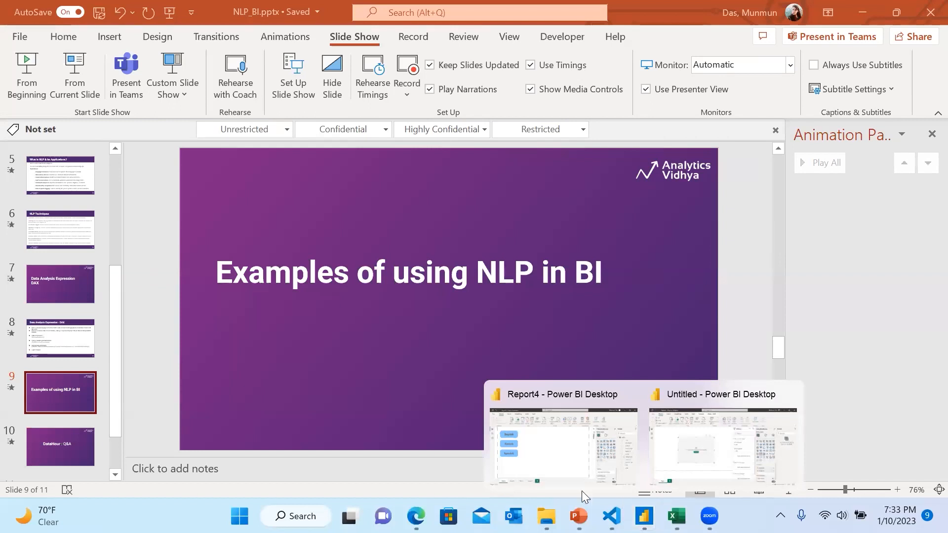
click(553, 467)
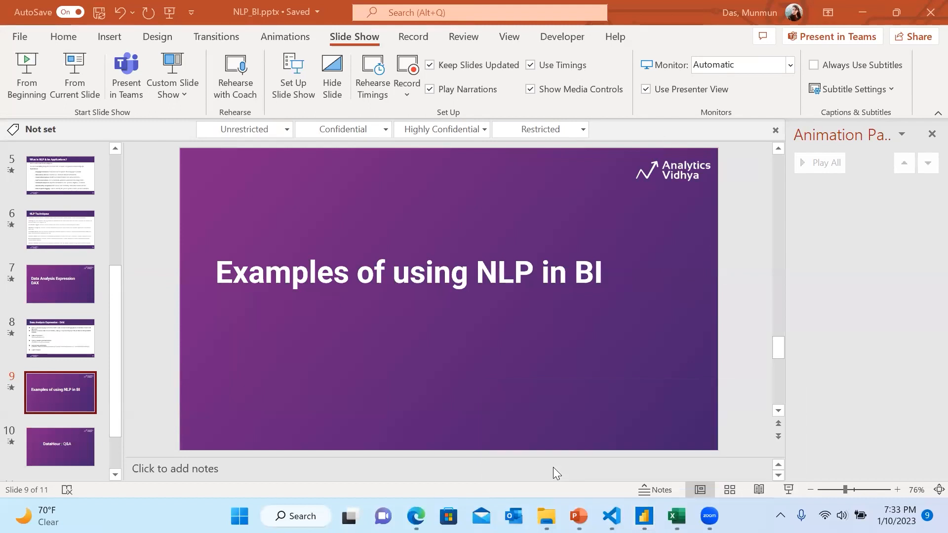
click(644, 516)
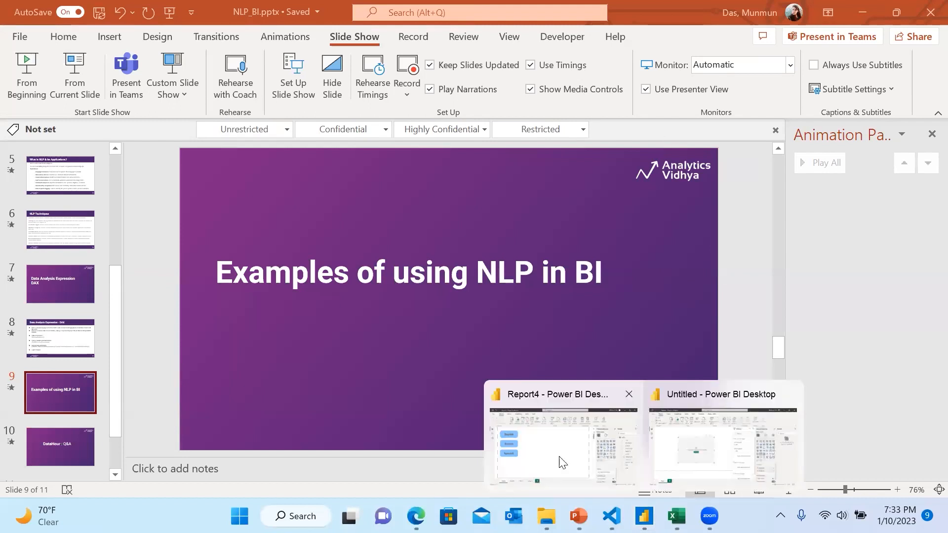
click(561, 463)
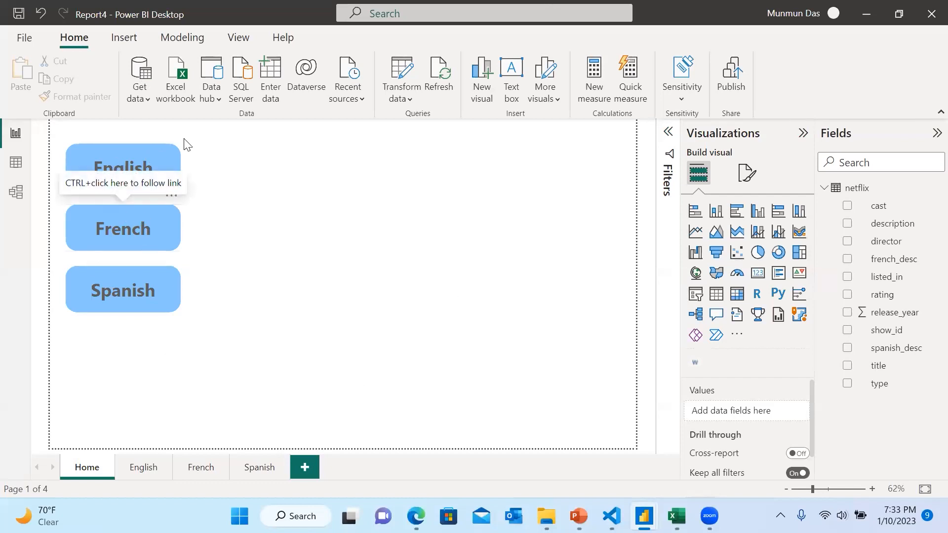
Step: Follow the English button's link to view the English descriptions table, and return to the Home page
click(124, 38)
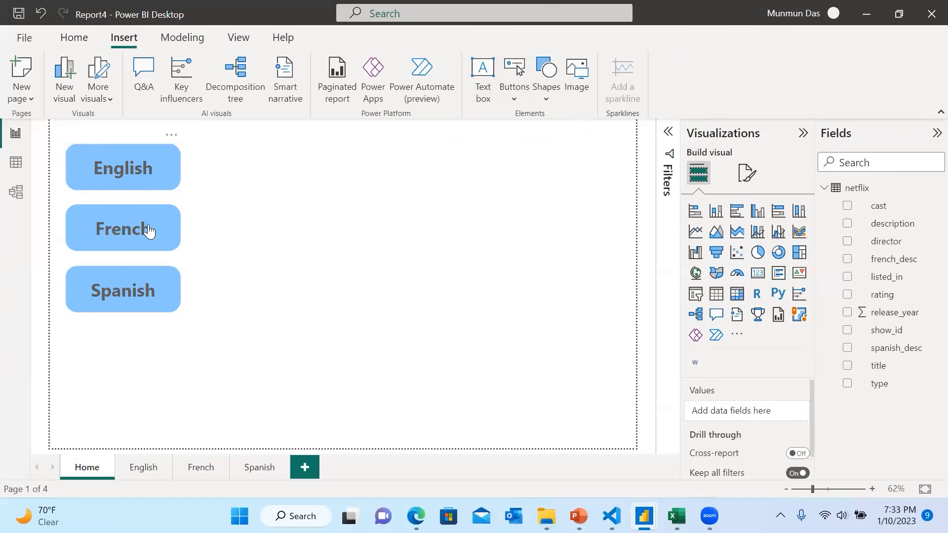
click(86, 43)
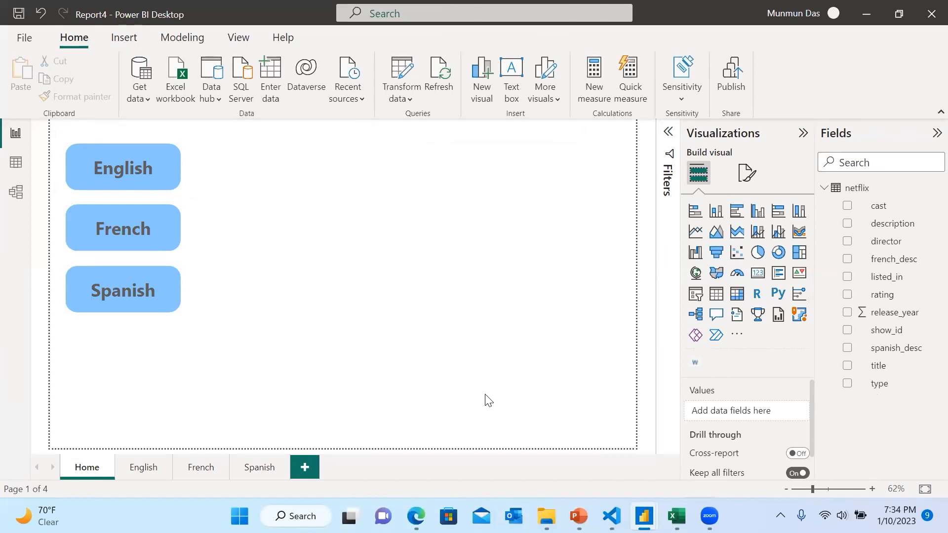
click(143, 176)
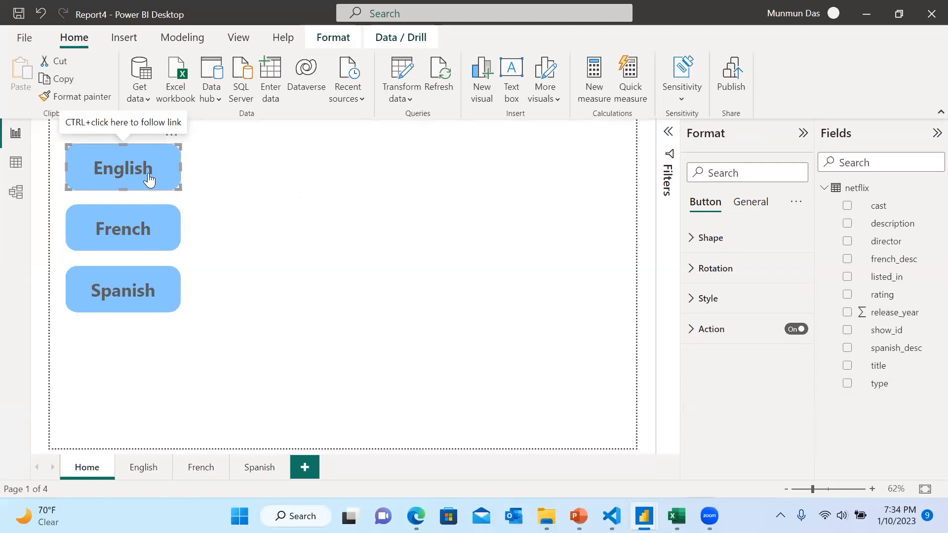
ctrl+click(151, 177)
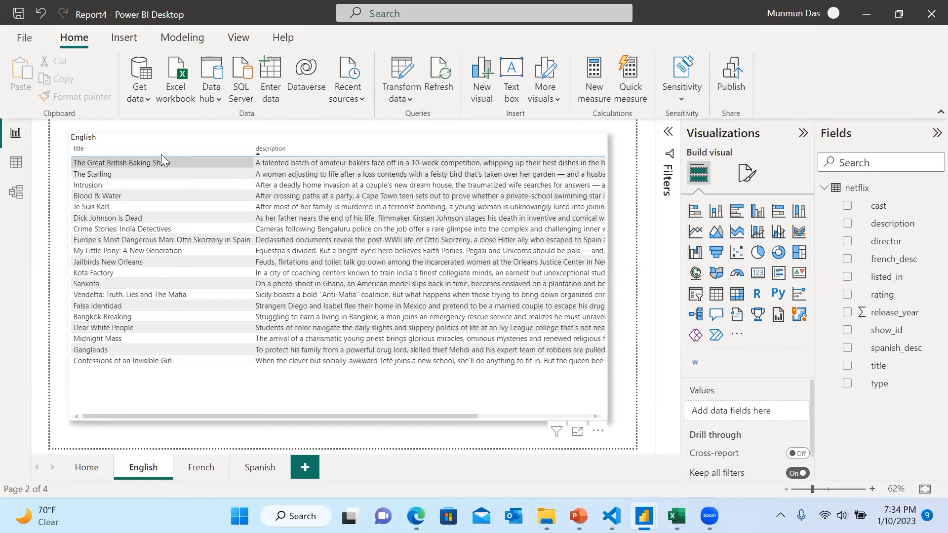
click(142, 326)
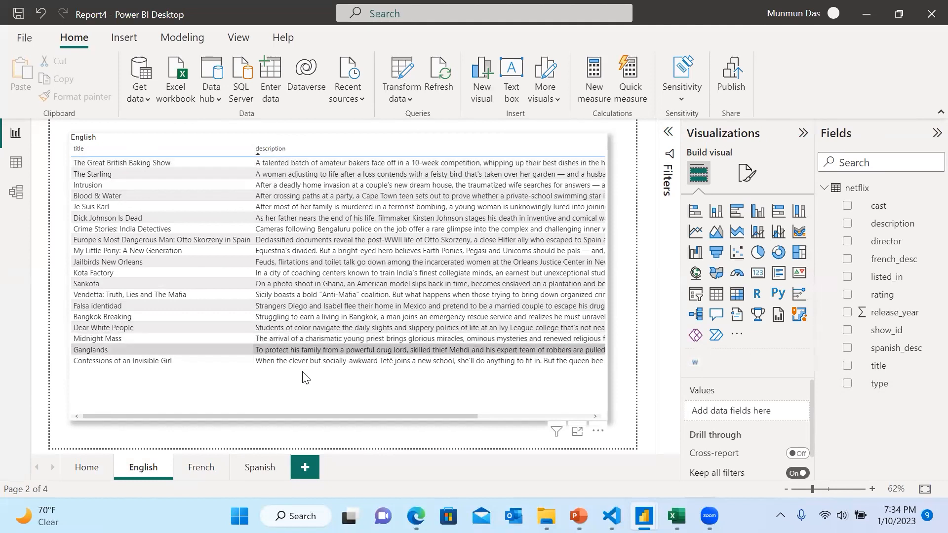
click(93, 460)
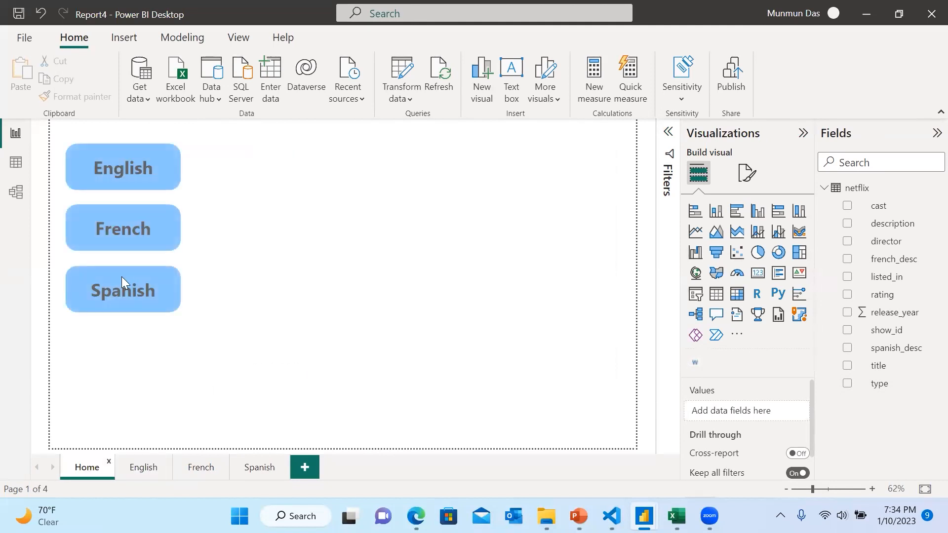
Step: Follow the French and Spanish buttons' links to view their translated descriptions, returning to the Home page after each
ctrl+click(128, 240)
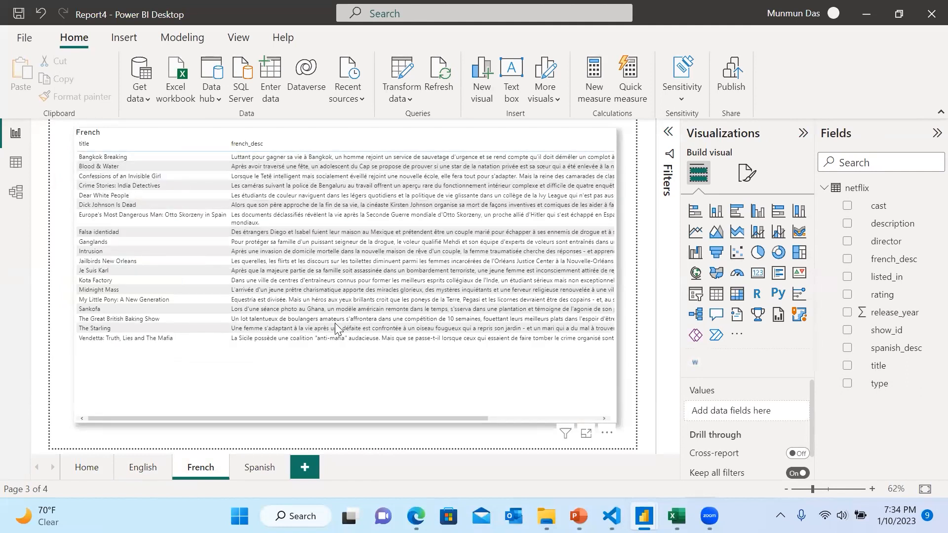
click(84, 469)
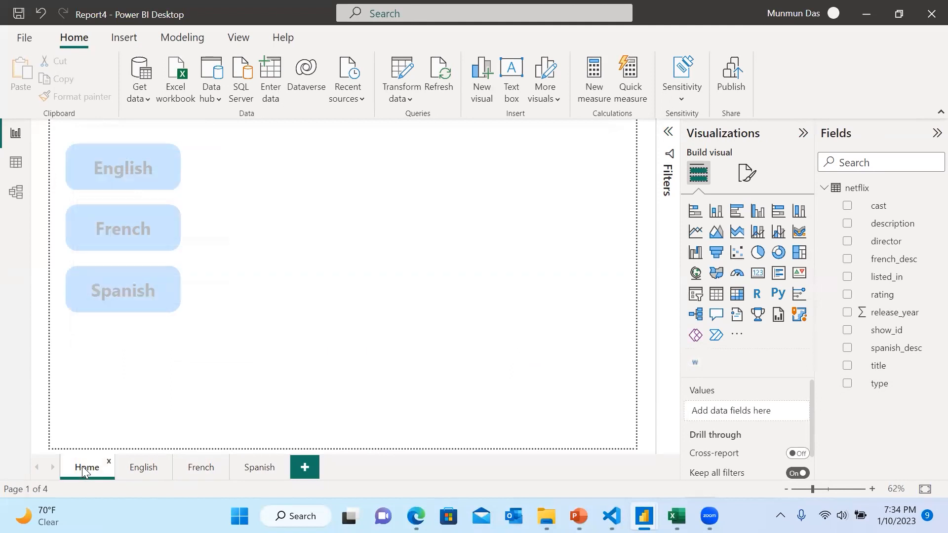
ctrl+click(122, 300)
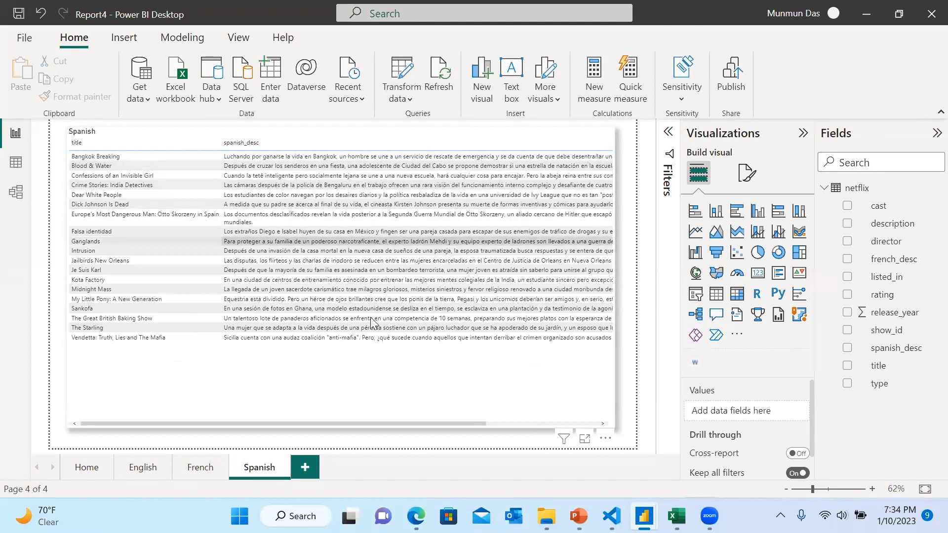
click(97, 462)
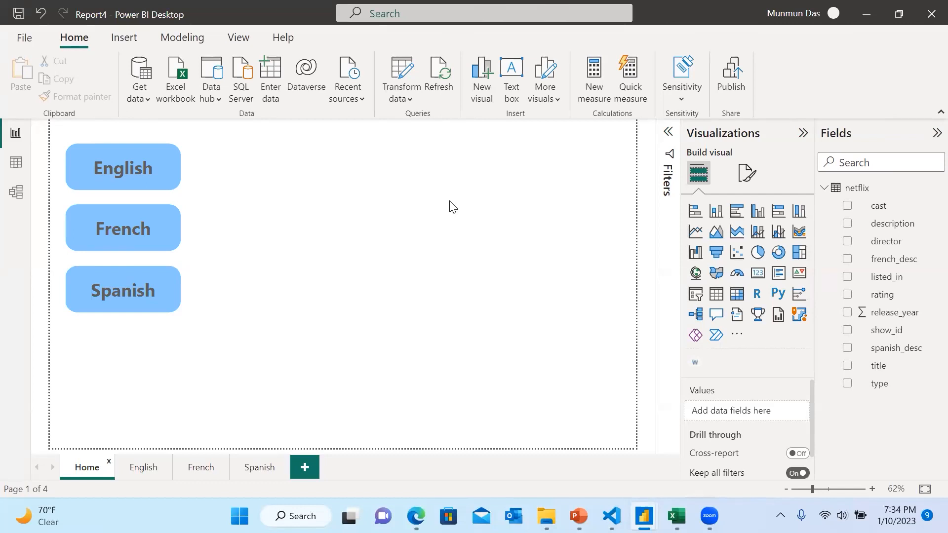
Step: Open the netflix table's query in the Power Query Editor
click(855, 192)
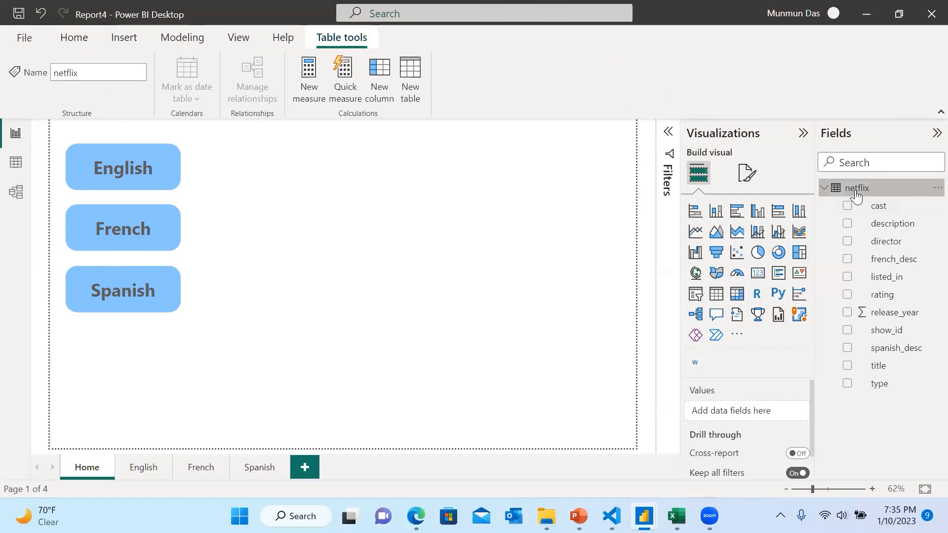
right_click(855, 192)
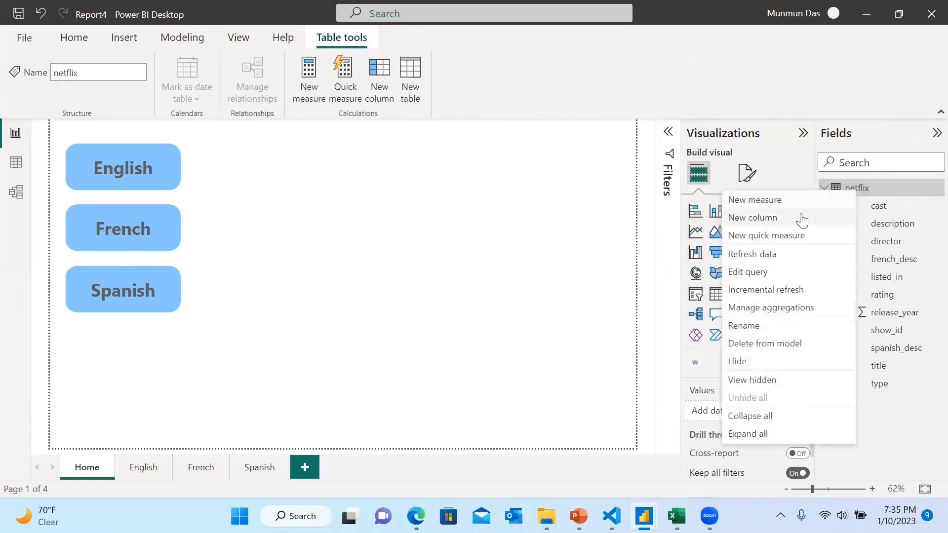
click(755, 272)
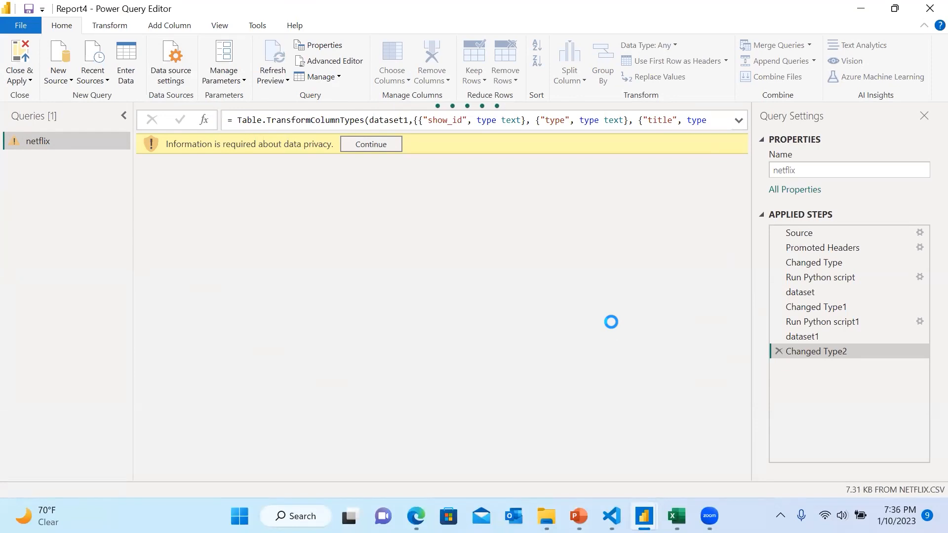
Step: Switch to Visual Studio Code to review translate.py with the terminal closed, and look up the TextBlob language codes in the browser
click(612, 516)
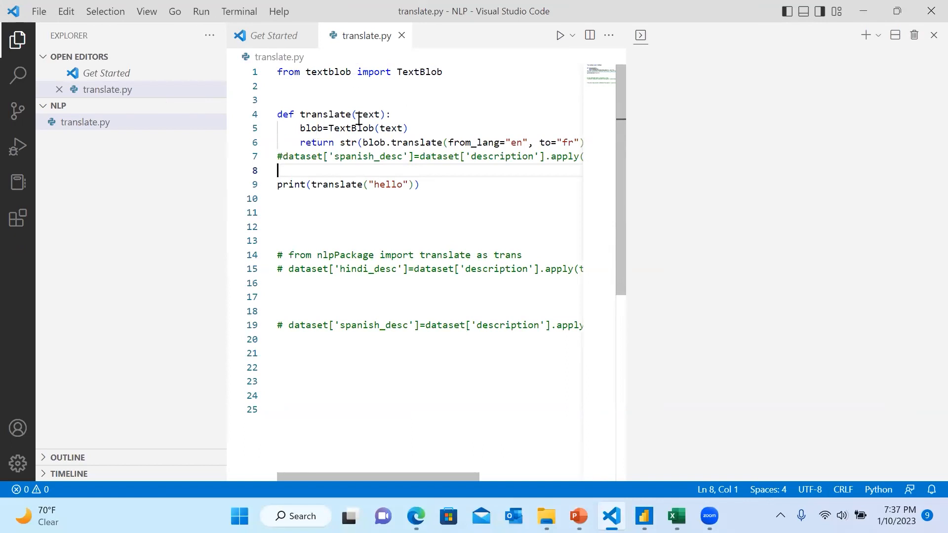
click(931, 40)
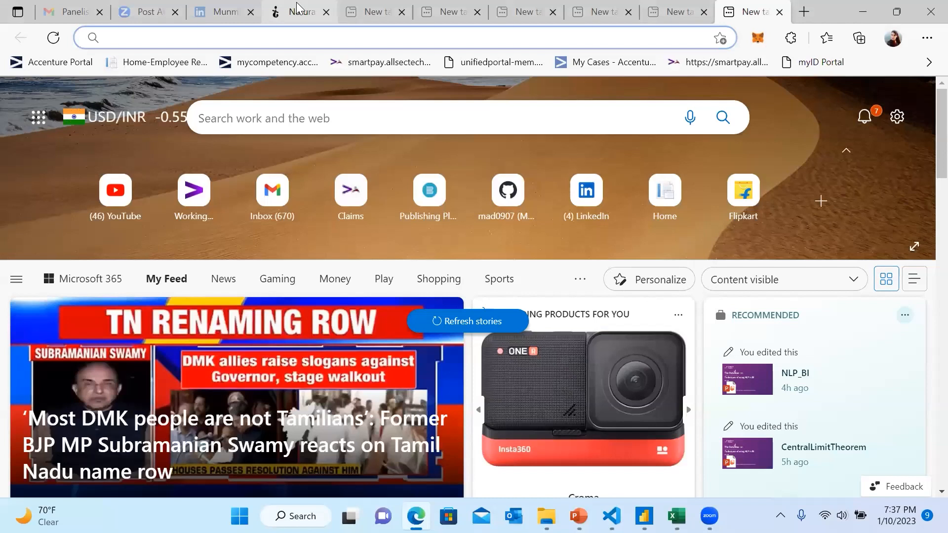
key(ctrl+4)
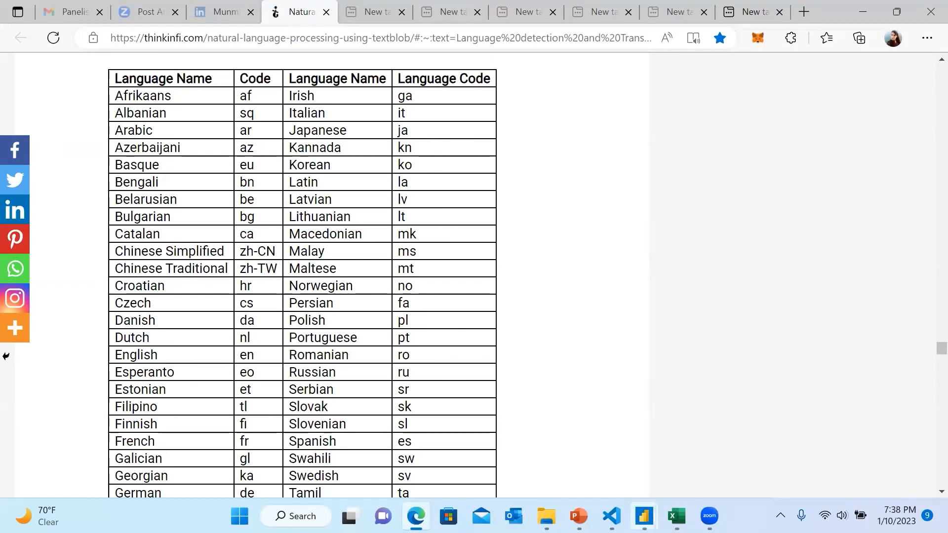
Step: Switch back to Visual Studio Code and run translate.py to translate "hello" from English to French
mouse_move(643, 516)
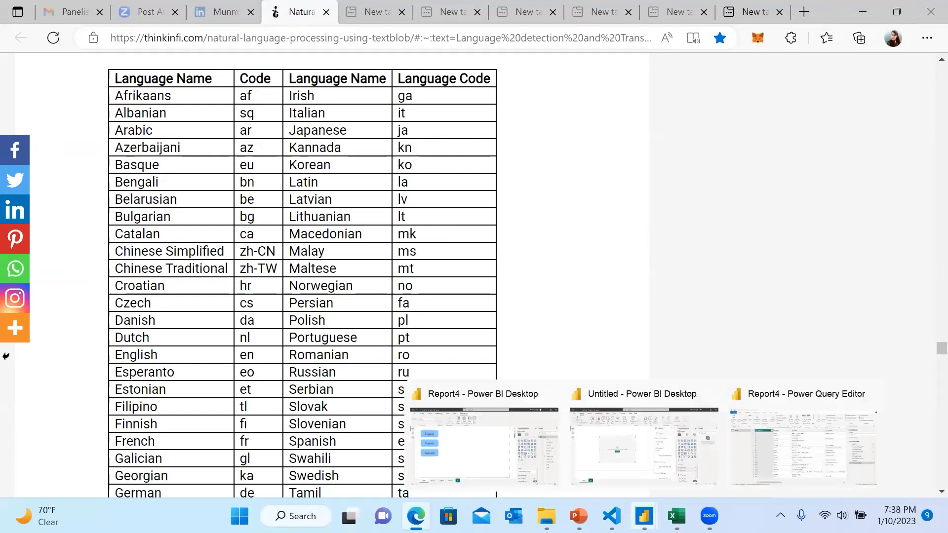
key(alt+Tab)
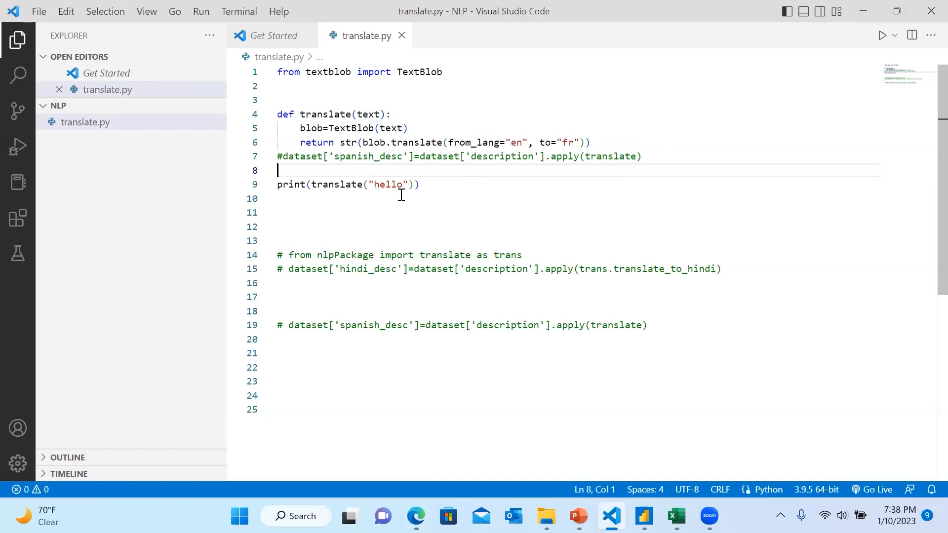
click(880, 36)
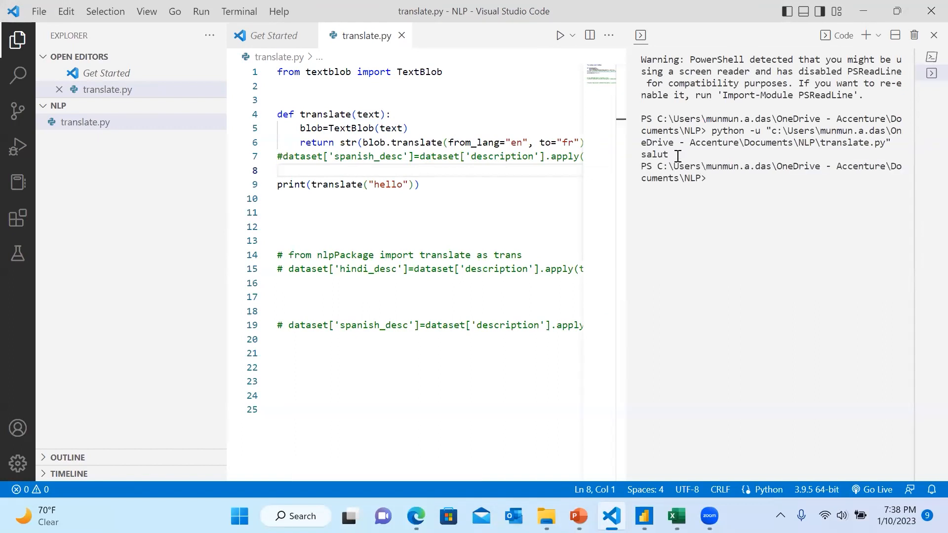
Step: Change the target language in translate.py to "es", save the file, and run it to translate "hello"
drag(636, 153, 678, 154)
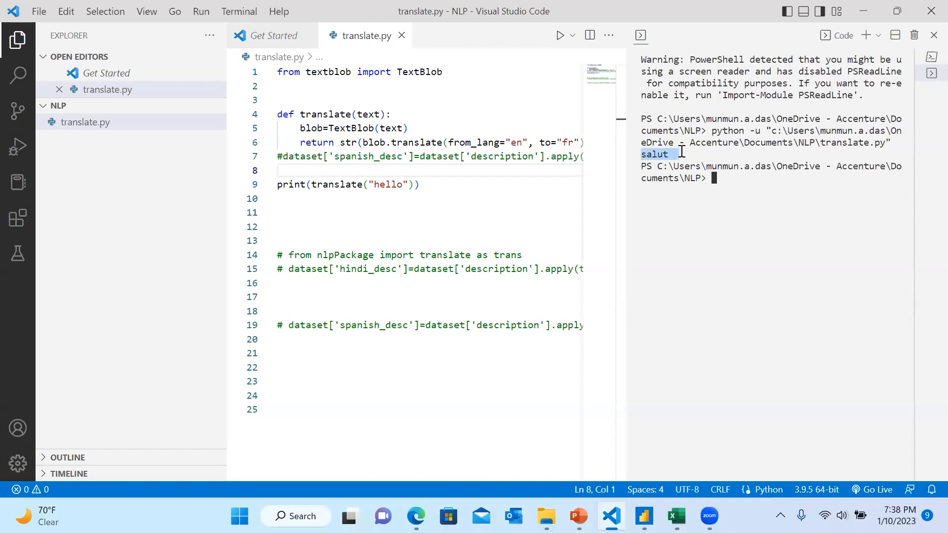
double_click(572, 143)
key(BackSpace)
text(es)
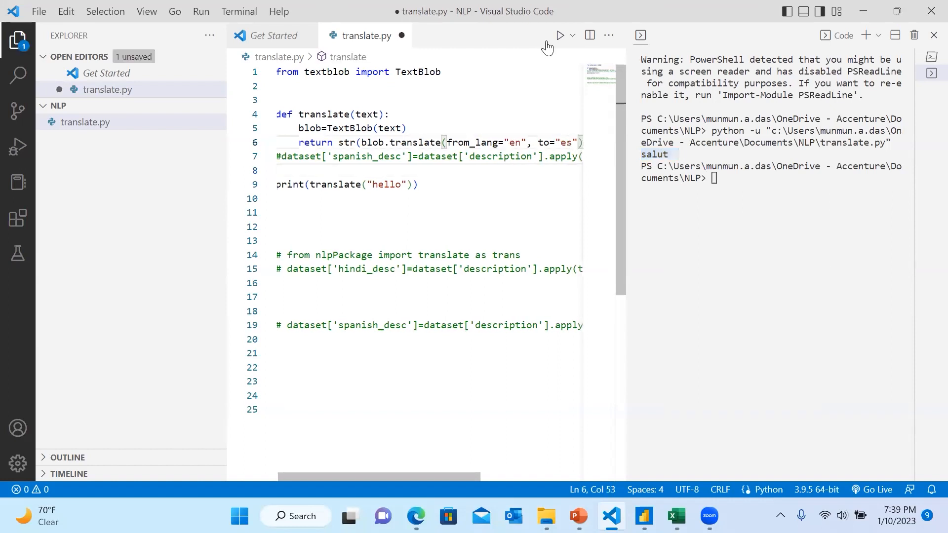
click(559, 37)
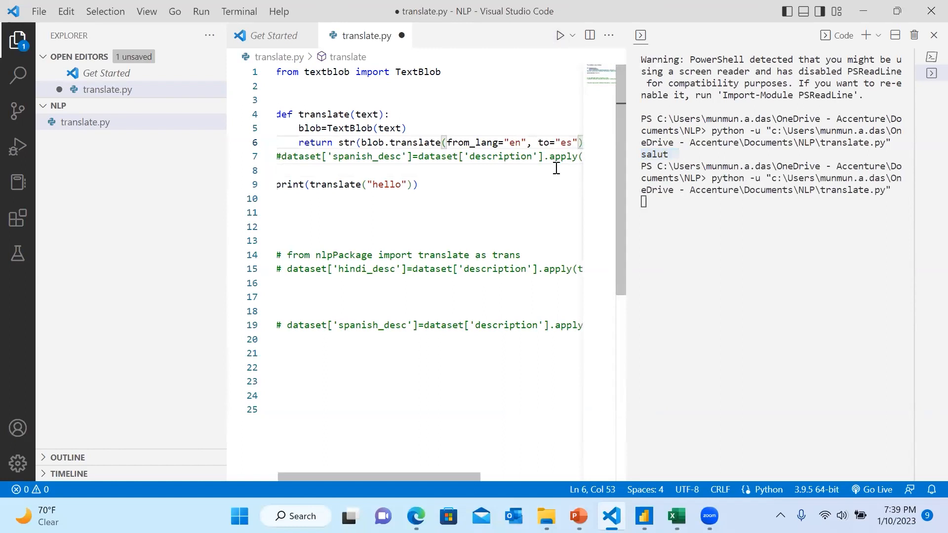
key(ctrl+s)
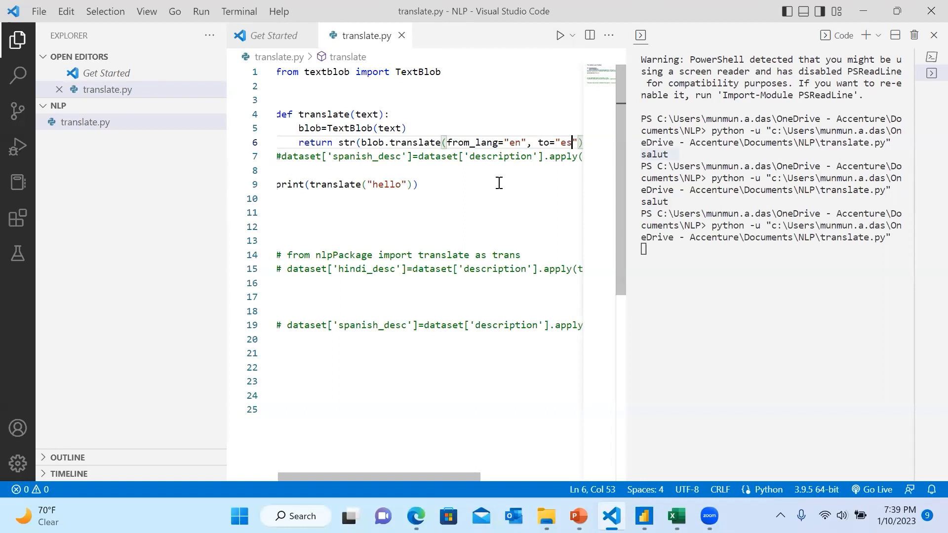
drag(670, 251, 641, 251)
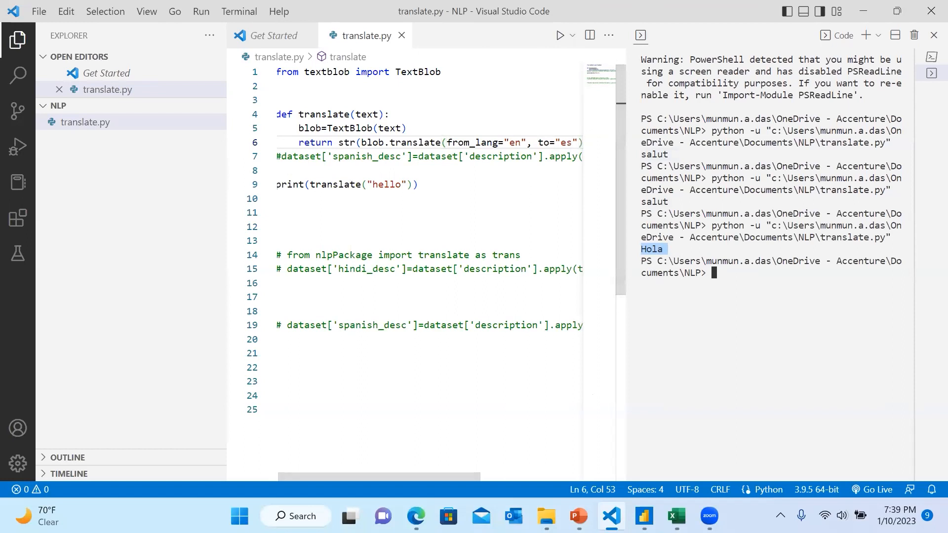
Step: Switch to Report4's Power Query Editor and review the Spanish translation script in the first Run Python script step
mouse_move(643, 515)
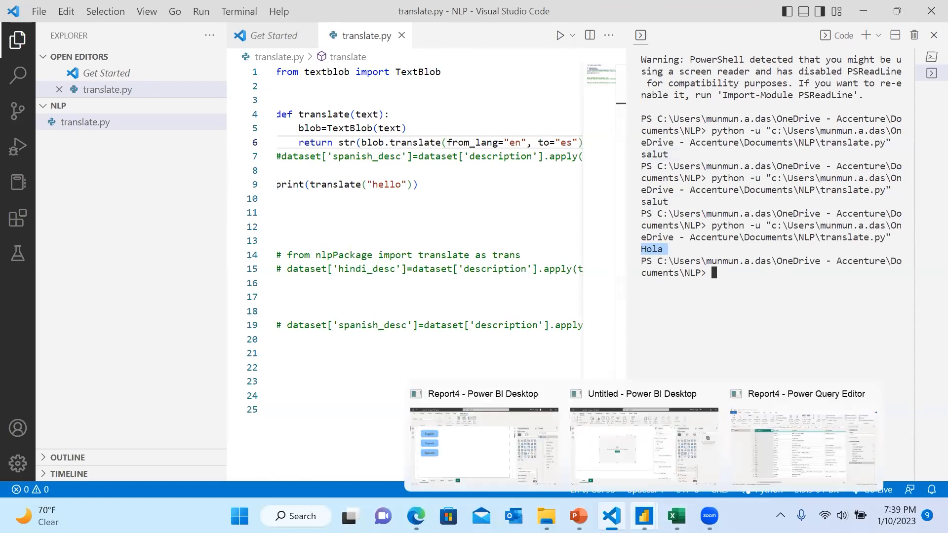
click(506, 455)
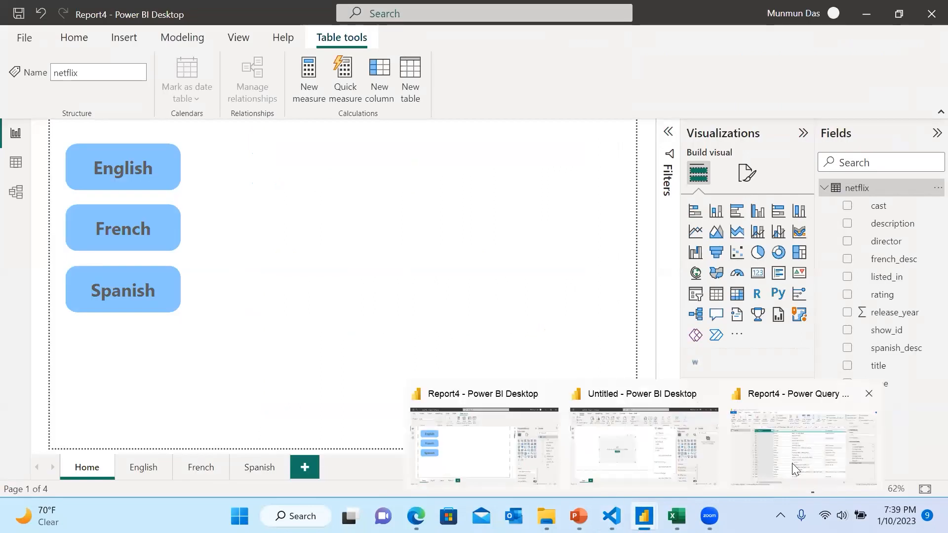
click(792, 463)
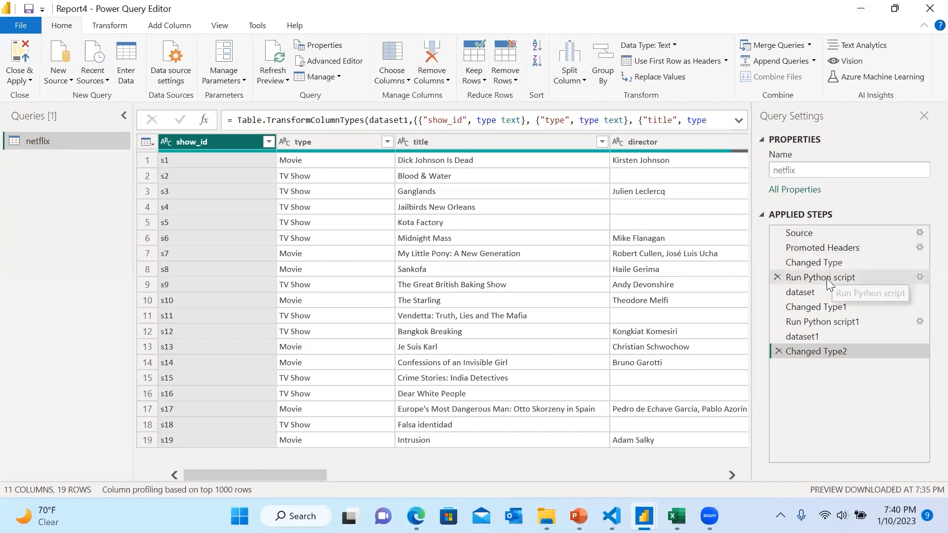
click(107, 28)
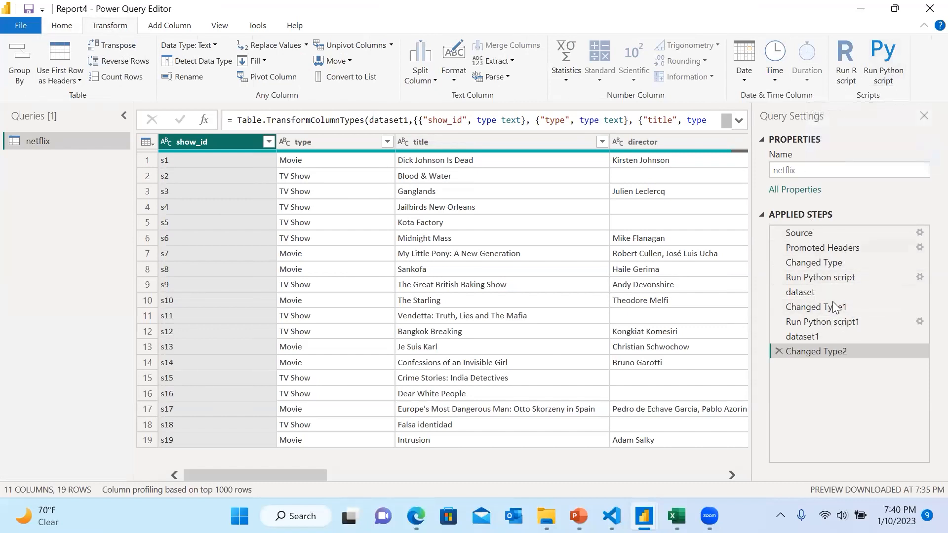
double_click(827, 274)
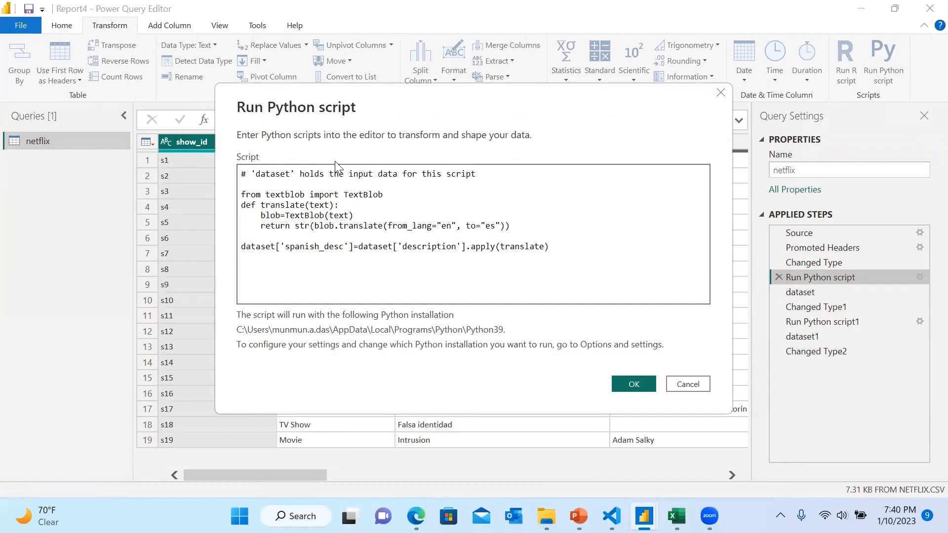
double_click(275, 173)
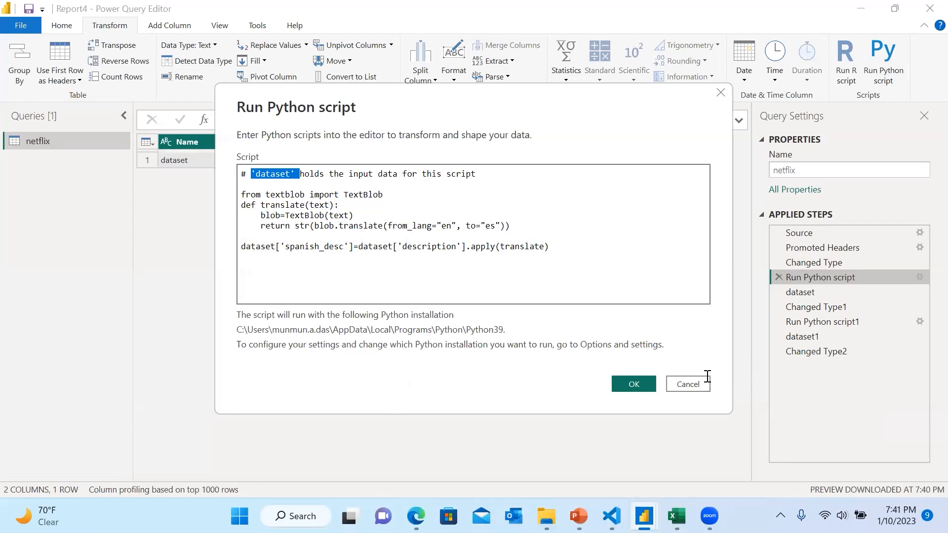
click(690, 383)
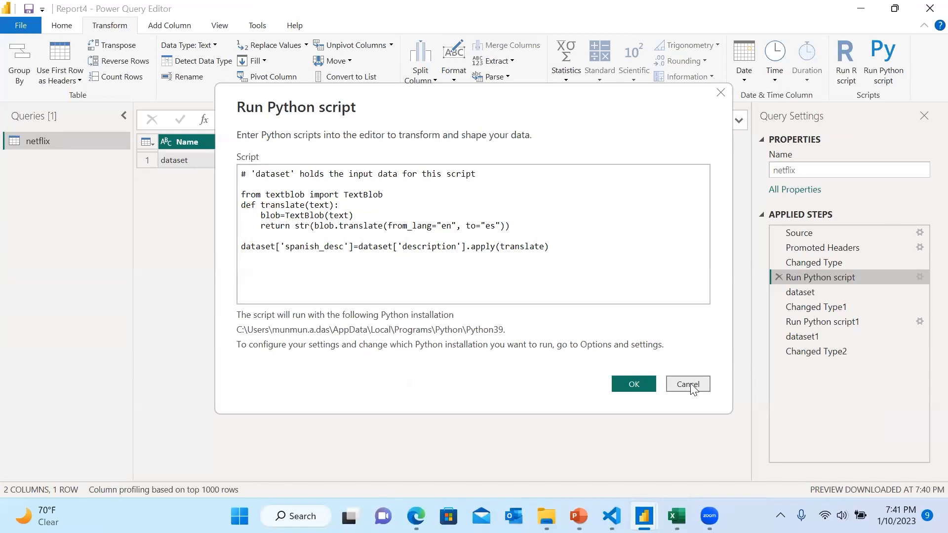
Step: Review the French translation script in Run Python script1 without changing it, and drill into the dataset table it returns
double_click(842, 323)
click(412, 192)
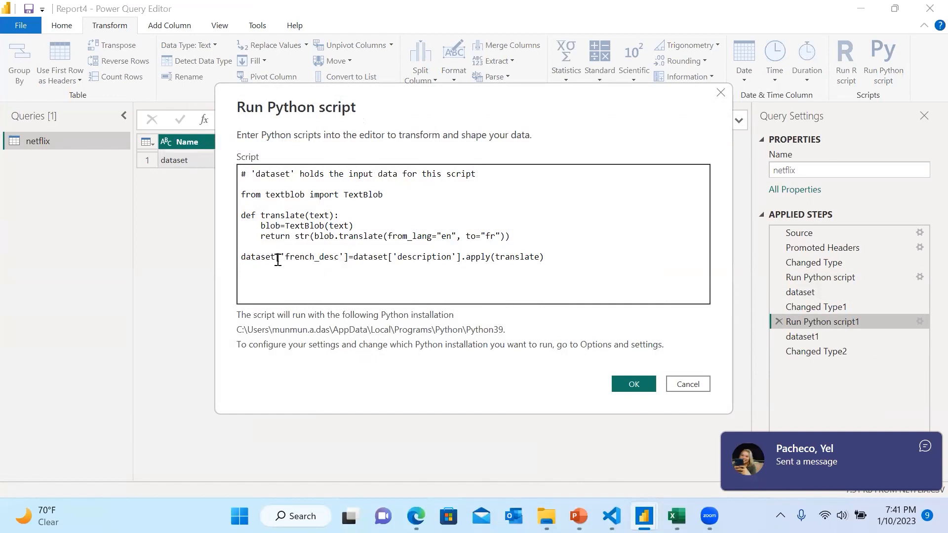
click(688, 384)
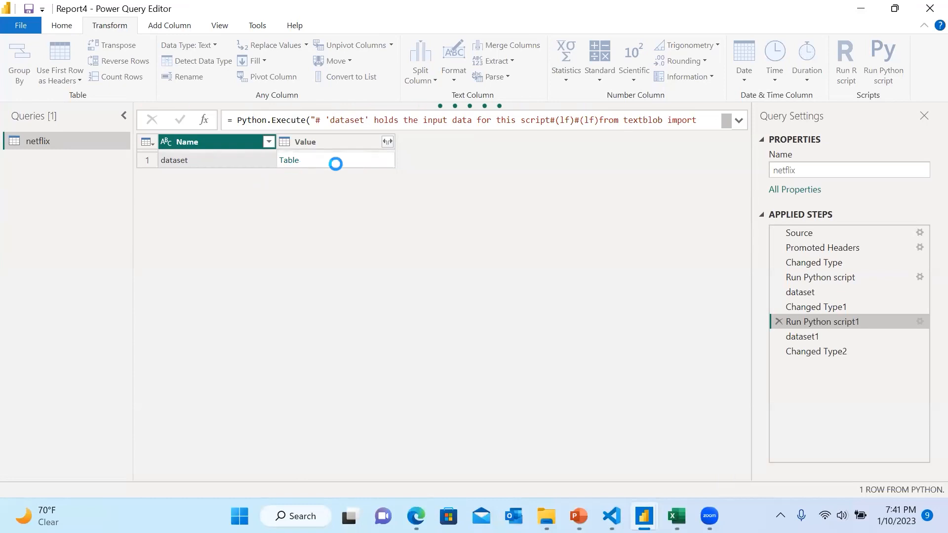
click(294, 159)
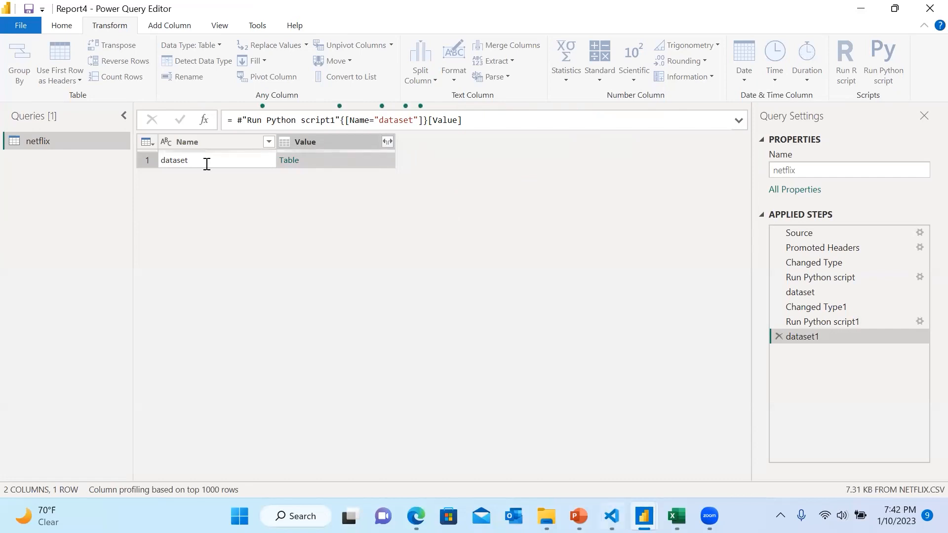
Step: Switch to Visual Studio Code, open the nlpPackage folder, and view its __init__.py and translate.py files
key(alt+Tab)
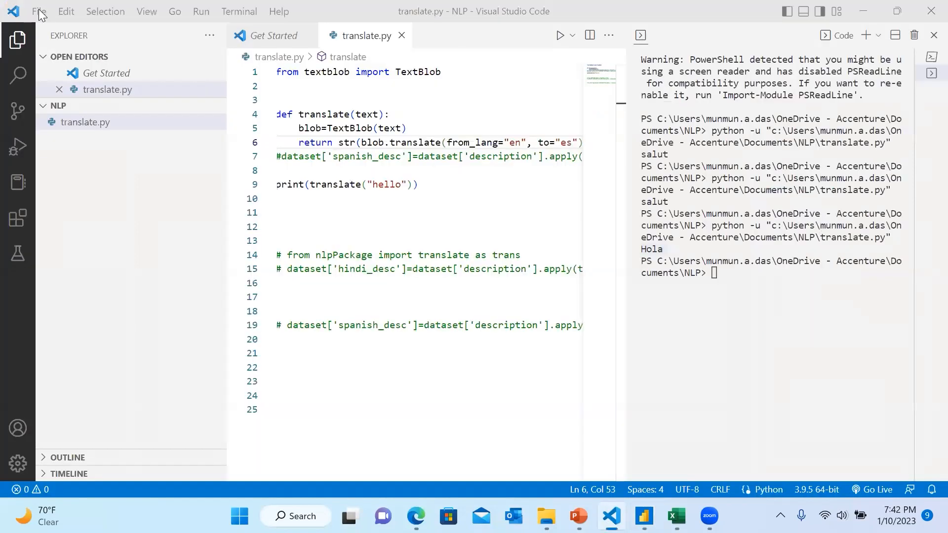
click(39, 12)
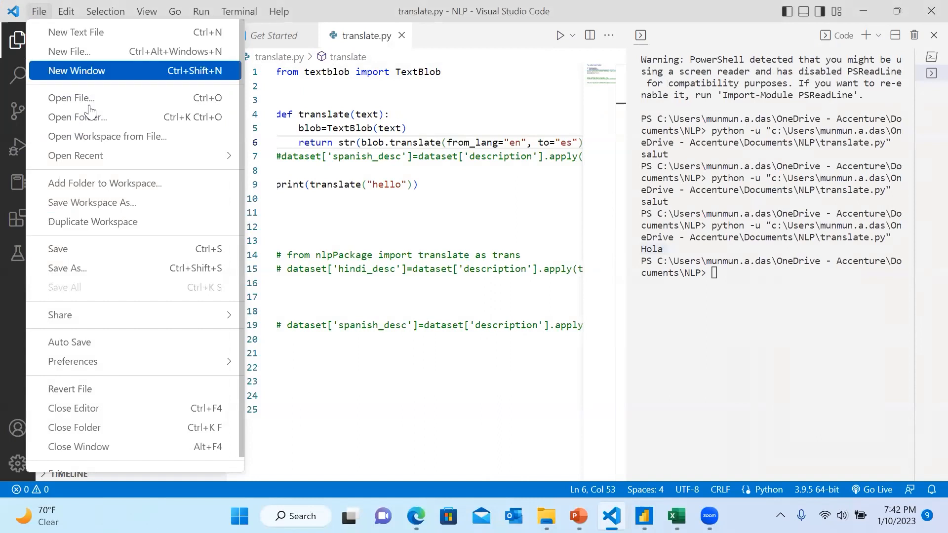
click(78, 117)
double_click(177, 118)
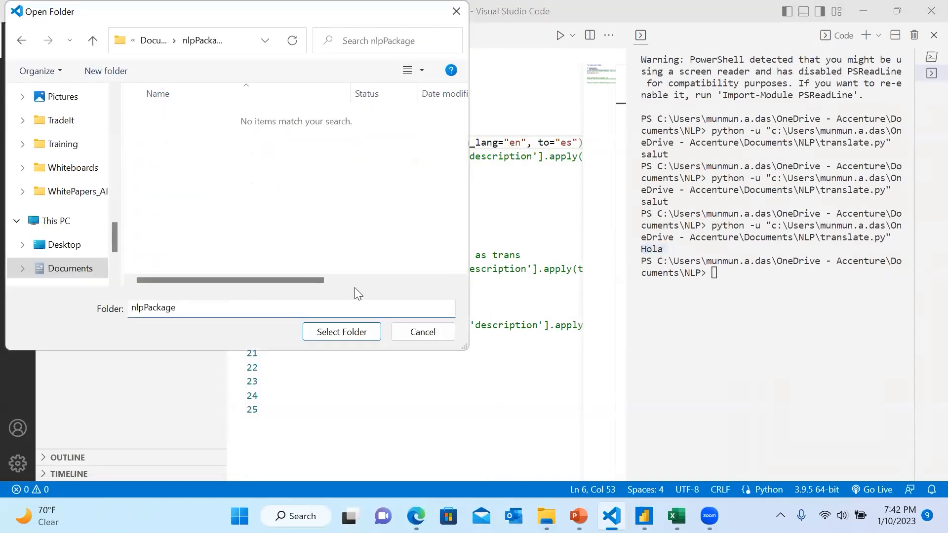
click(326, 333)
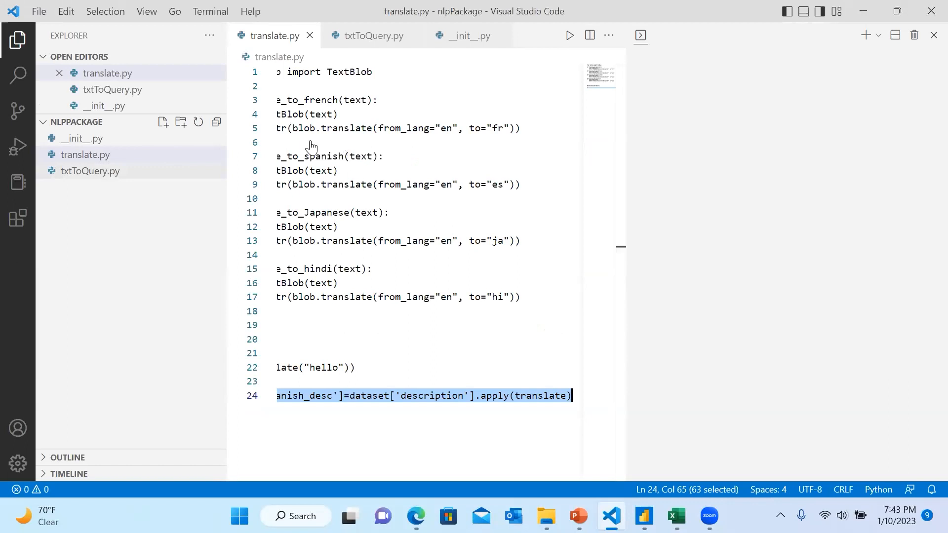
click(86, 143)
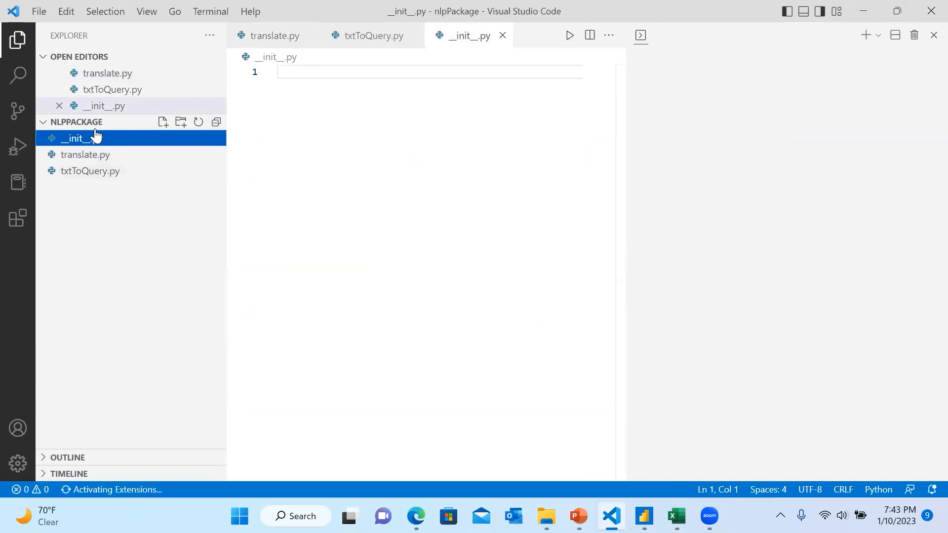
click(84, 157)
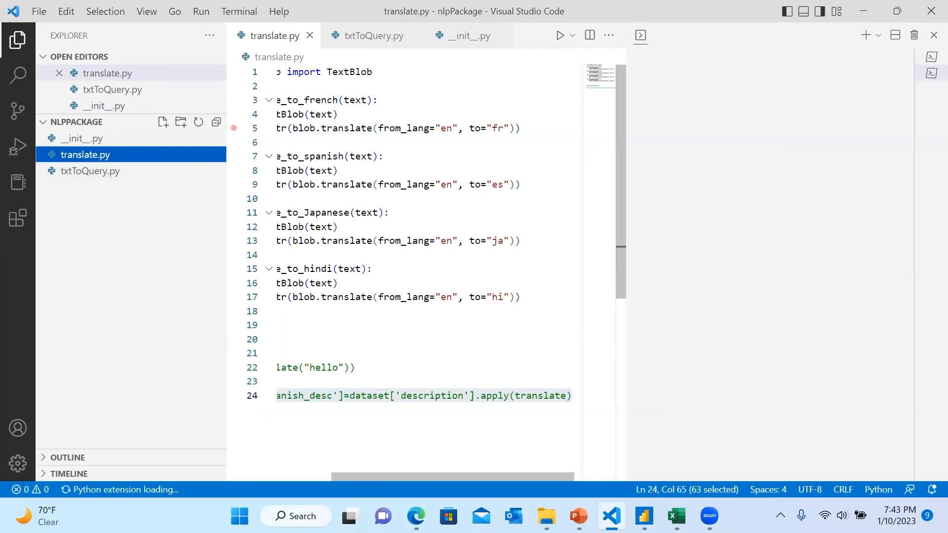
Step: Examine the nlpPackage folders under Documents and Python39 site-packages in File Explorer, and return to the package's translate.py in Visual Studio Code
mouse_move(546, 516)
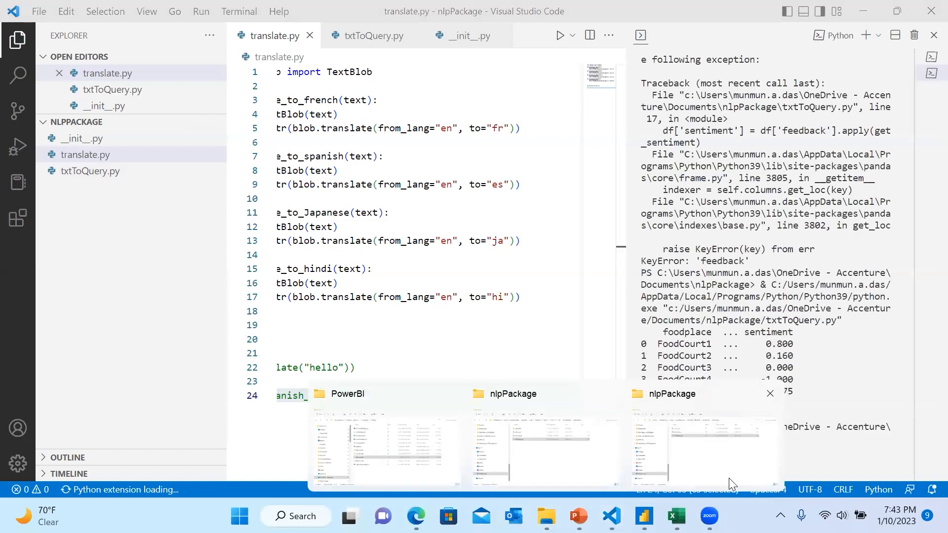
click(705, 444)
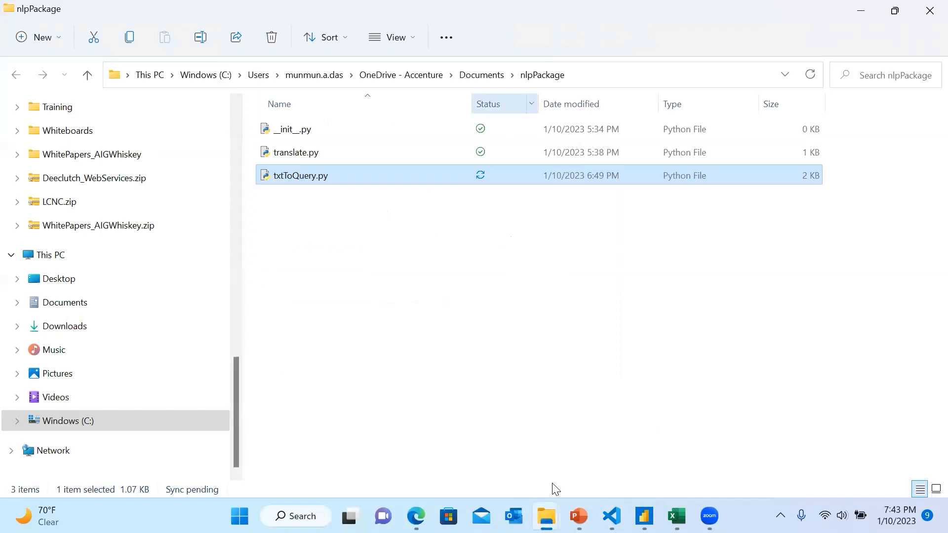
key(alt+Tab)
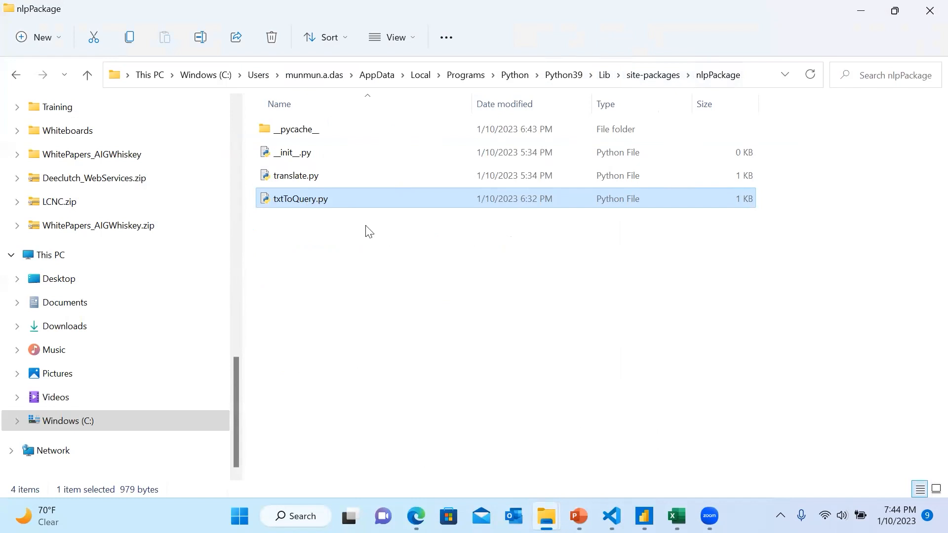
key(alt+Tab)
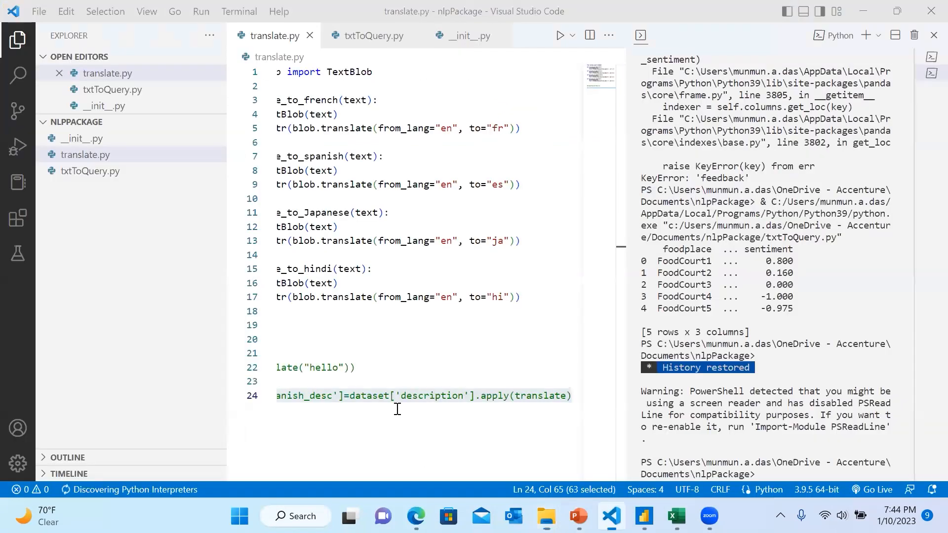
click(347, 398)
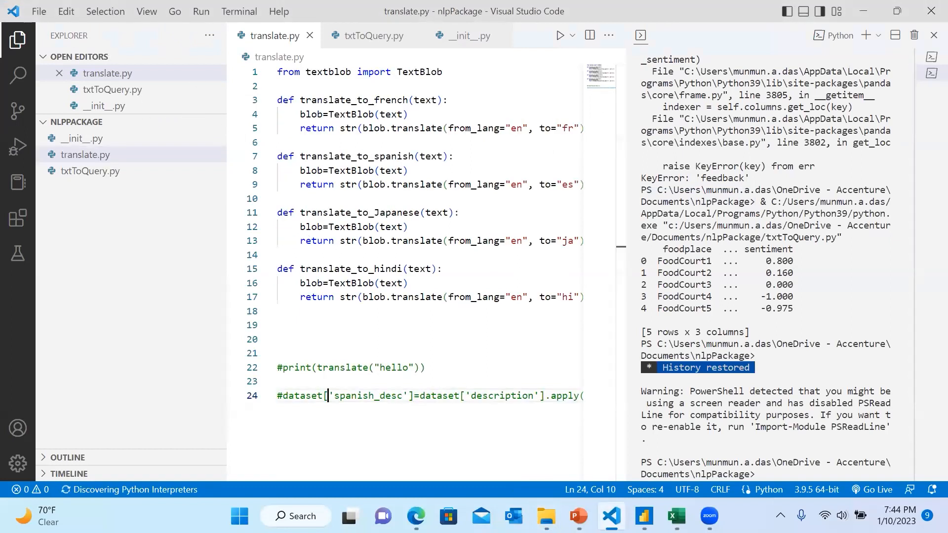
Step: Open translate.py from the Documents NLP folder in File Explorer alongside the package files in Visual Studio Code
key(alt+Tab)
key(Up)
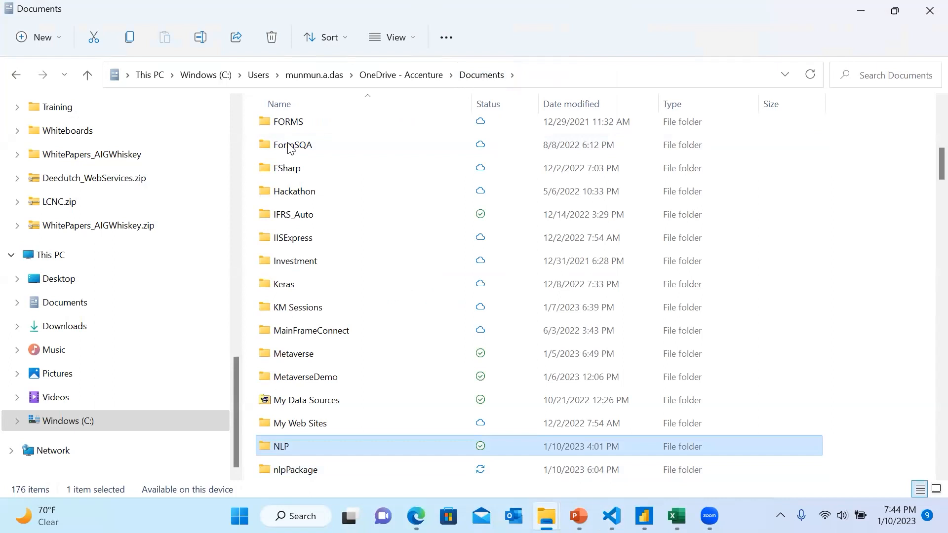
key(Return)
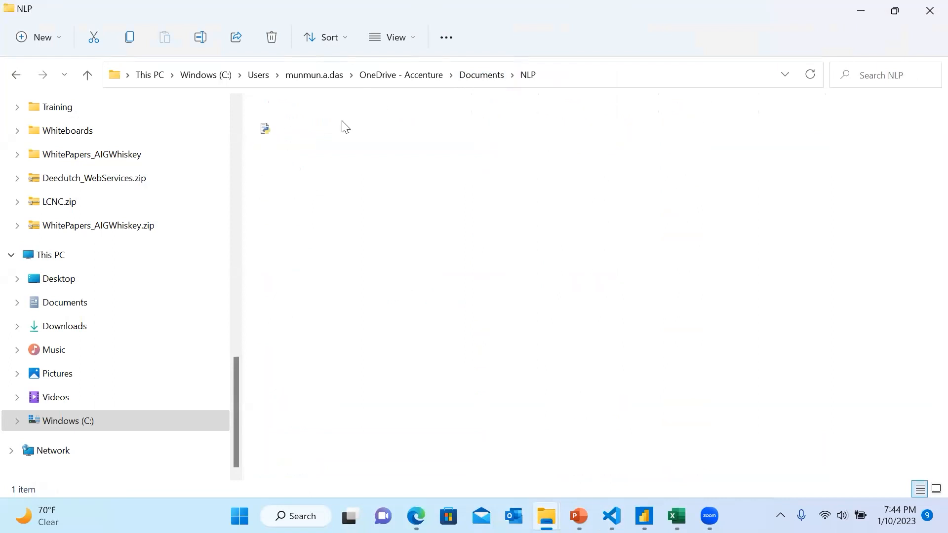
click(315, 133)
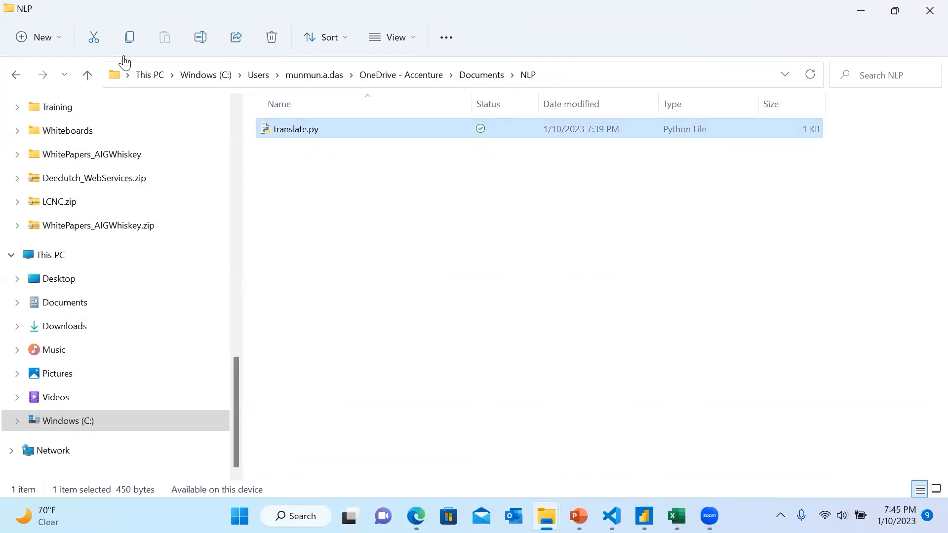
key(alt+Tab)
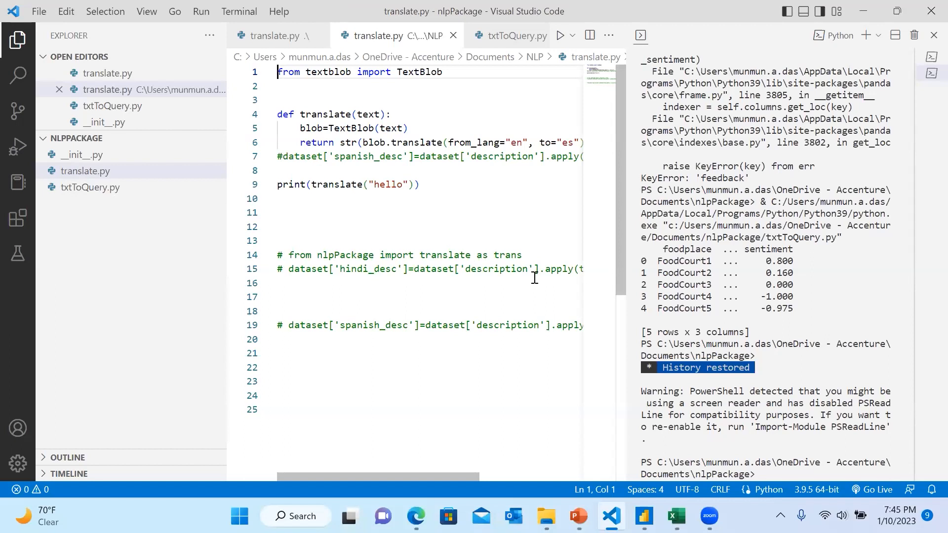
Step: Review the commented nlpPackage import and the hindi_desc line through its translate_to_hindi call, and highlight them
click(386, 268)
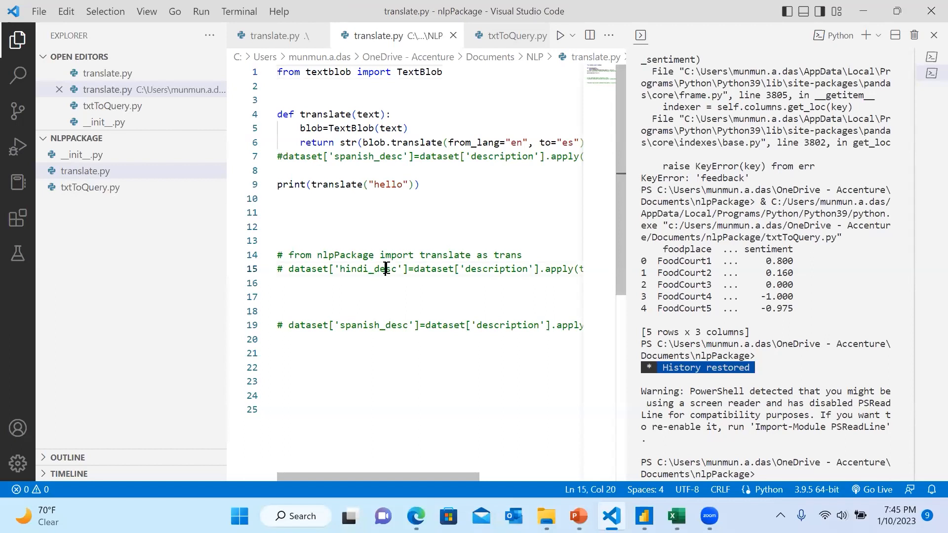
key(Right)
key(Right)
key(Right)
key(Right)
key(Right)
key(Right)
key(Right)
key(Right)
key(Right)
key(Right)
key(Right)
key(Right)
key(Right)
key(Right)
key(Right)
key(Right)
key(Right)
key(Right)
key(Right)
key(Right)
key(Right)
key(Right)
key(Right)
key(Right)
key(Right)
key(Right)
key(Right)
key(Right)
key(Right)
key(Right)
key(Right)
key(Right)
key(Right)
key(Right)
key(Right)
key(Right)
key(Right)
key(Right)
key(Right)
key(Right)
key(Right)
key(Right)
key(Right)
key(Right)
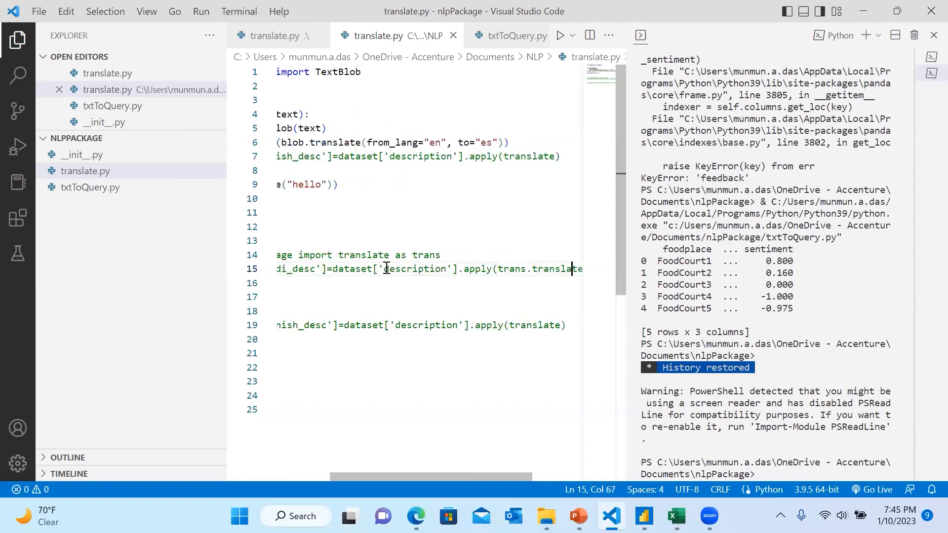
key(Right)
key(Right)
key(Right)
key(Right)
key(Right)
key(Right)
key(Right)
key(Right)
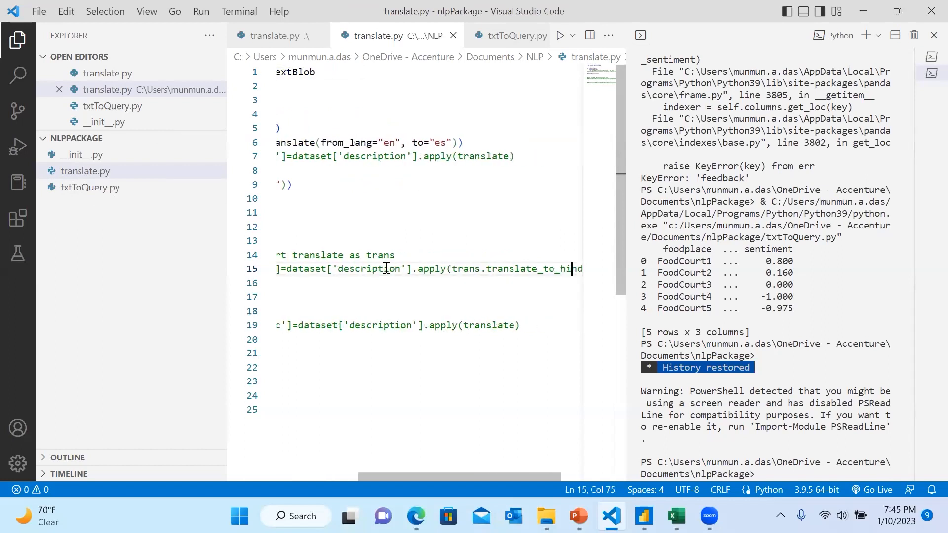
key(Down)
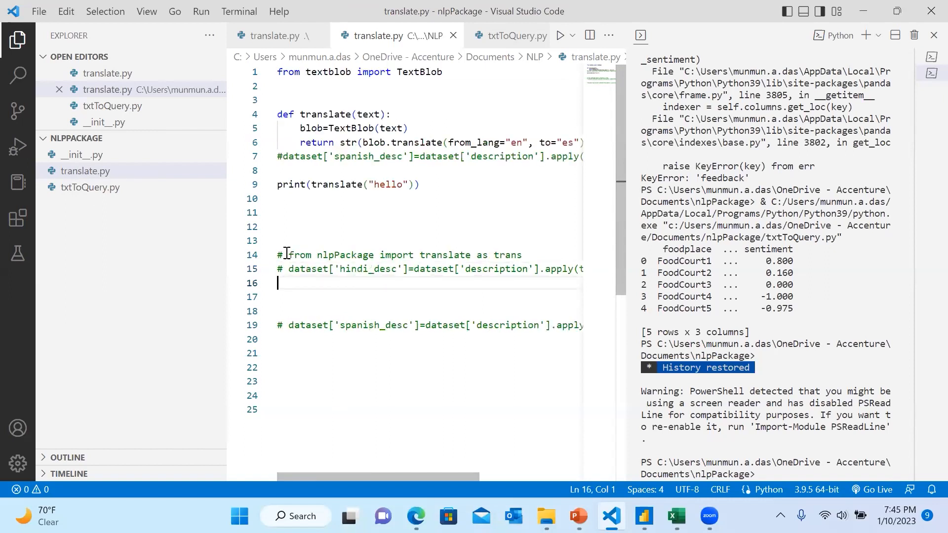
drag(280, 259, 346, 270)
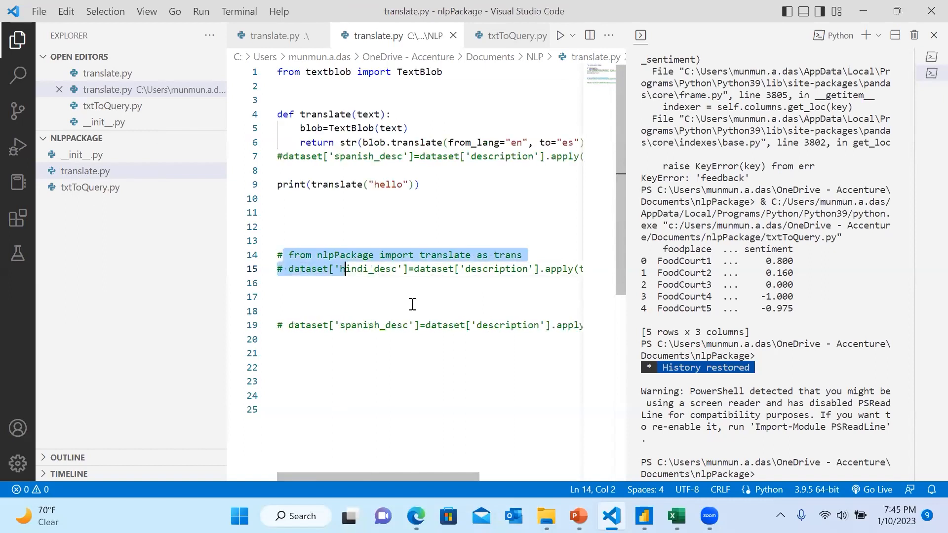
Step: Copy the nlpPackage import and hindi_desc lines from translate.py into a new Python script step for the netflix query in Power Query Editor
drag(512, 273, 583, 270)
key(ctrl+c)
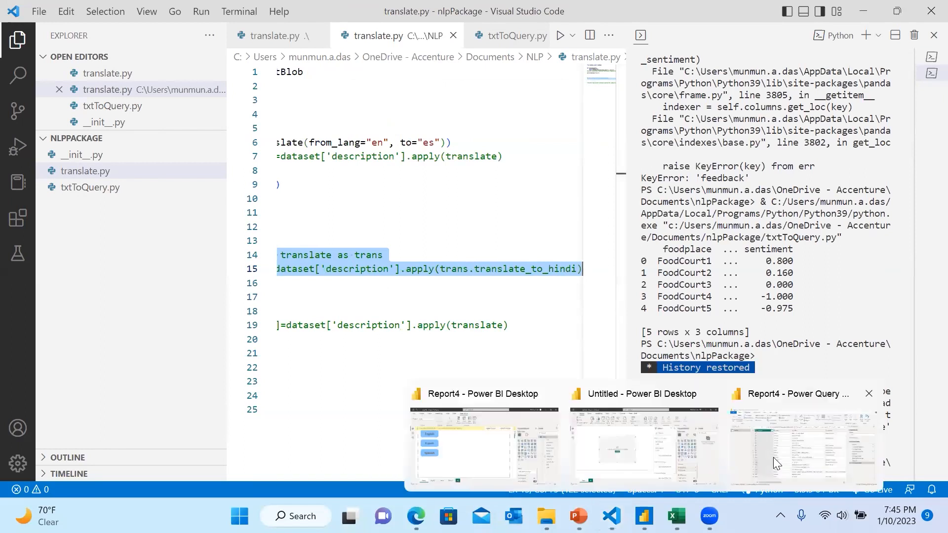
click(773, 457)
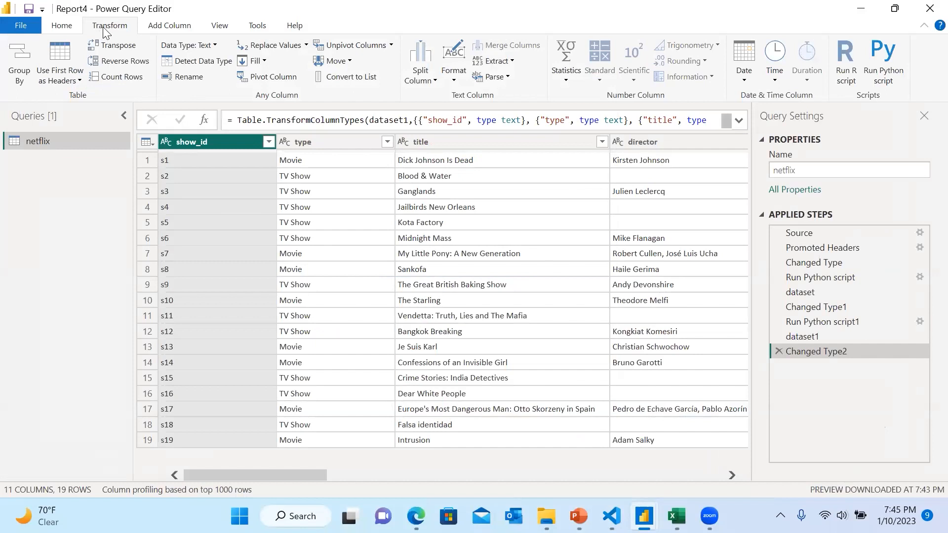
click(885, 53)
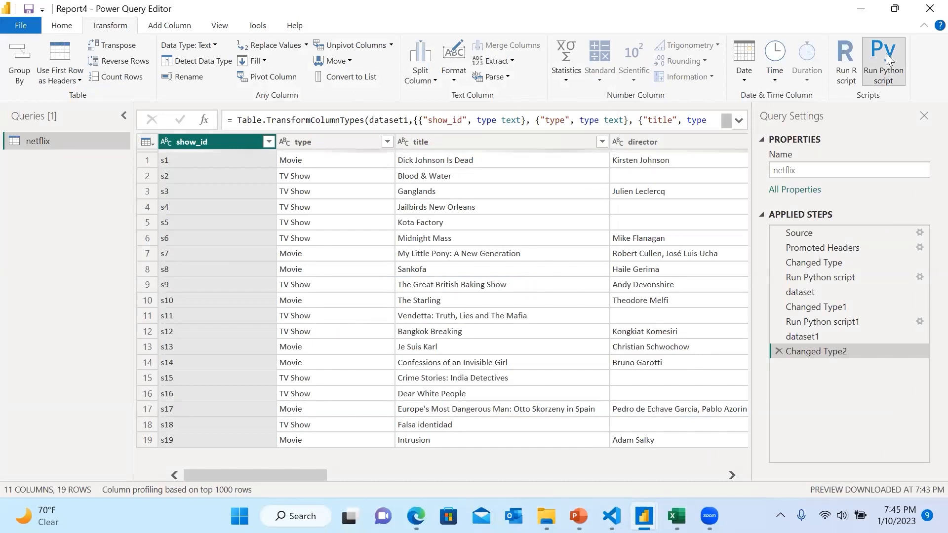
click(506, 176)
key(ctrl+v)
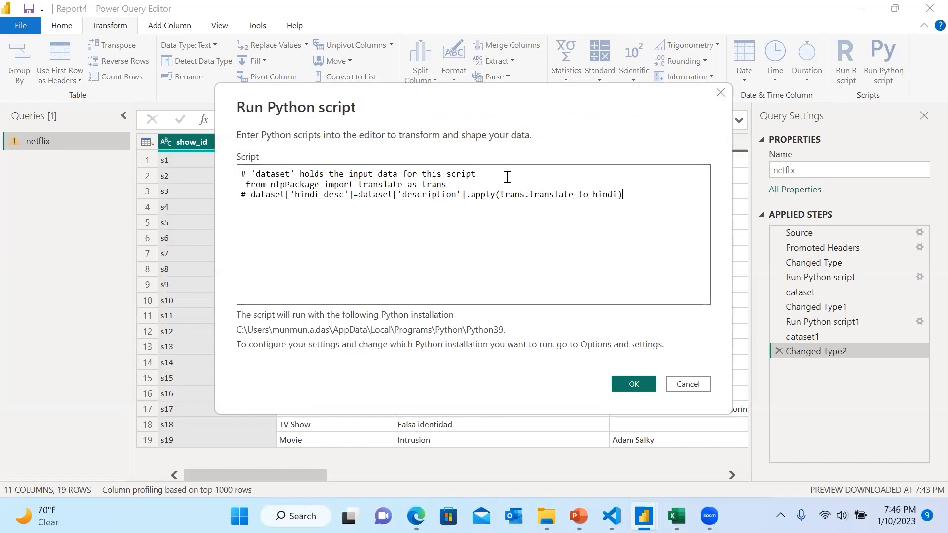
Step: Uncomment and clean up the pasted lines, run the Python script, and open the resulting dataset table
click(247, 184)
key(BackSpace)
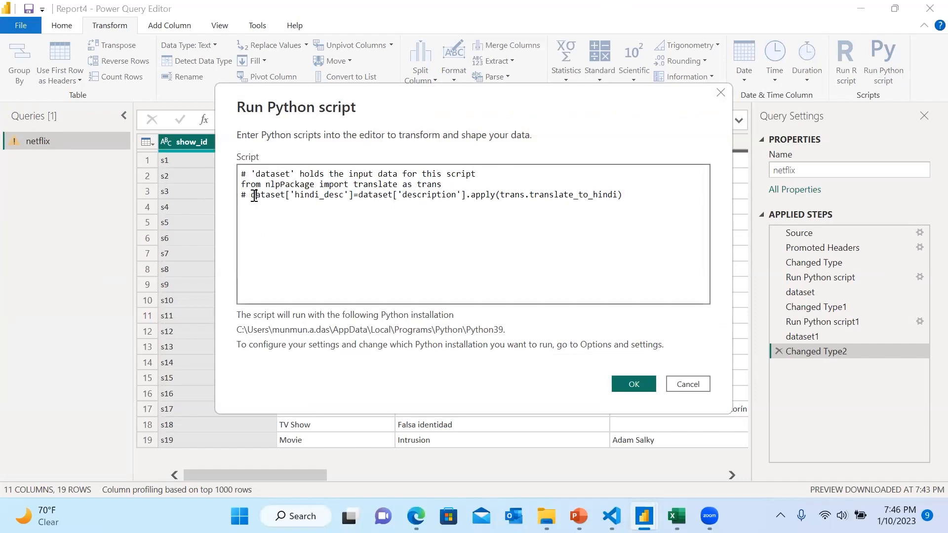
key(BackSpace)
key(BackSpace)
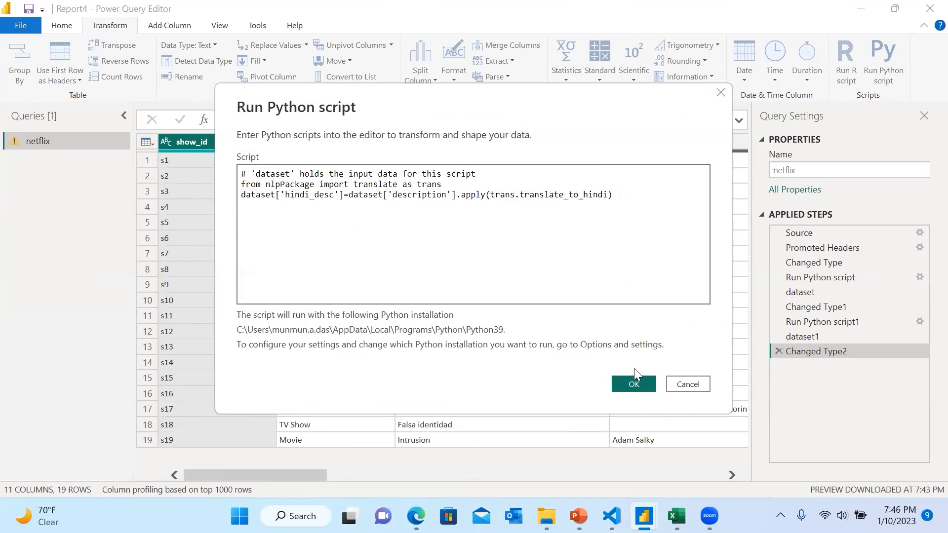
click(635, 390)
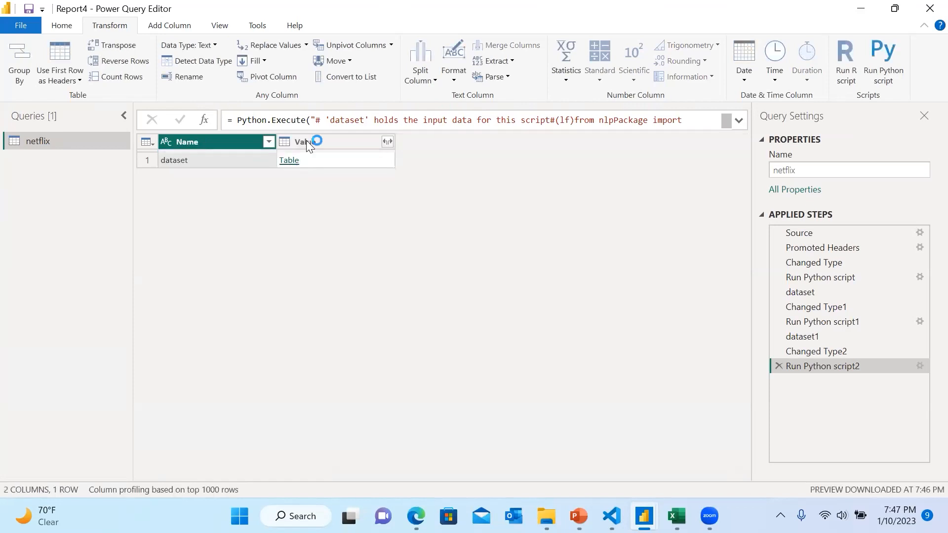
click(288, 161)
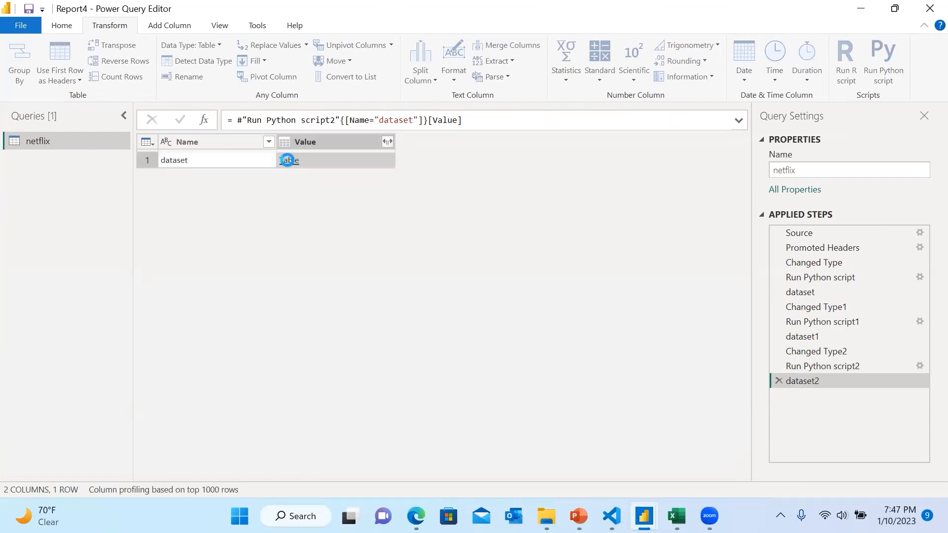
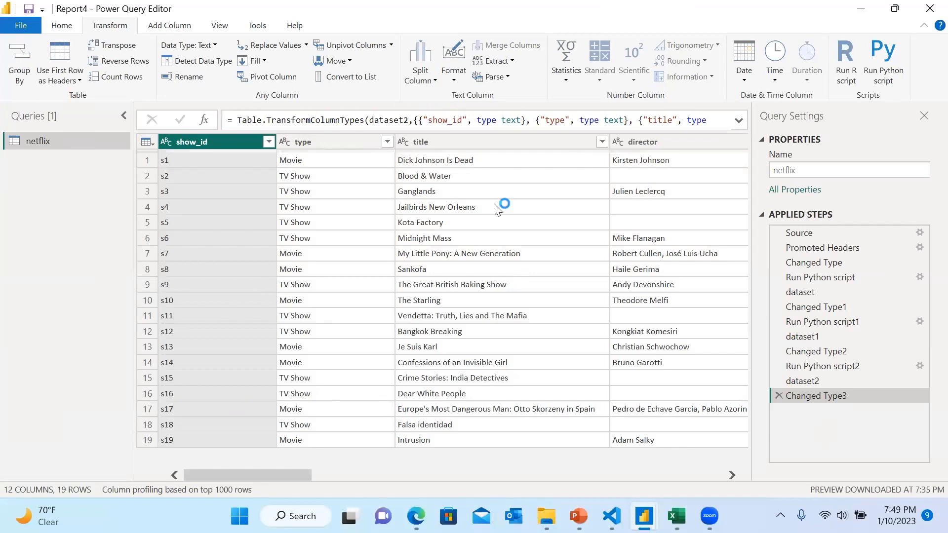
Step: Examine the first record's description, spanish_desc, french_desc and hindi_desc values in the netflix table
click(417, 160)
key(Right)
key(Right)
key(Right)
key(Right)
key(Right)
key(Right)
key(Right)
key(Right)
key(Right)
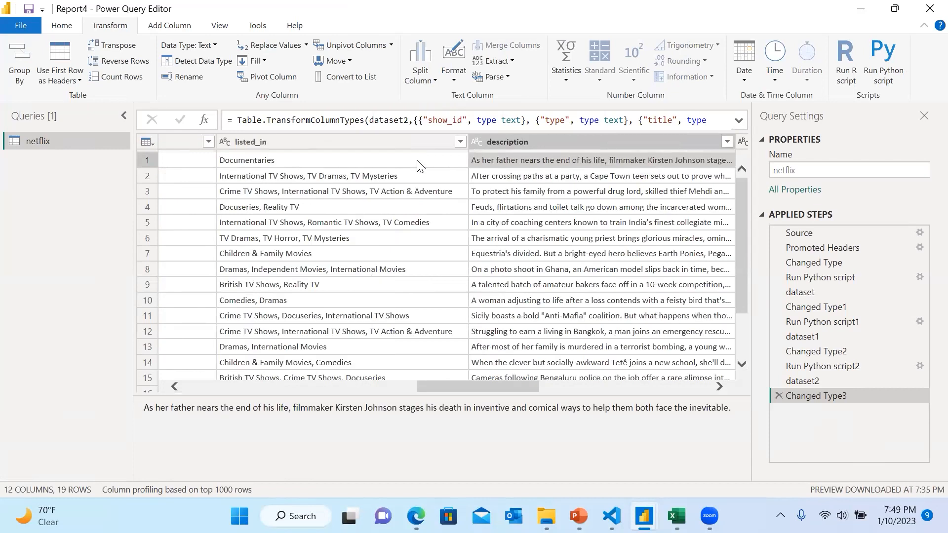
key(Right)
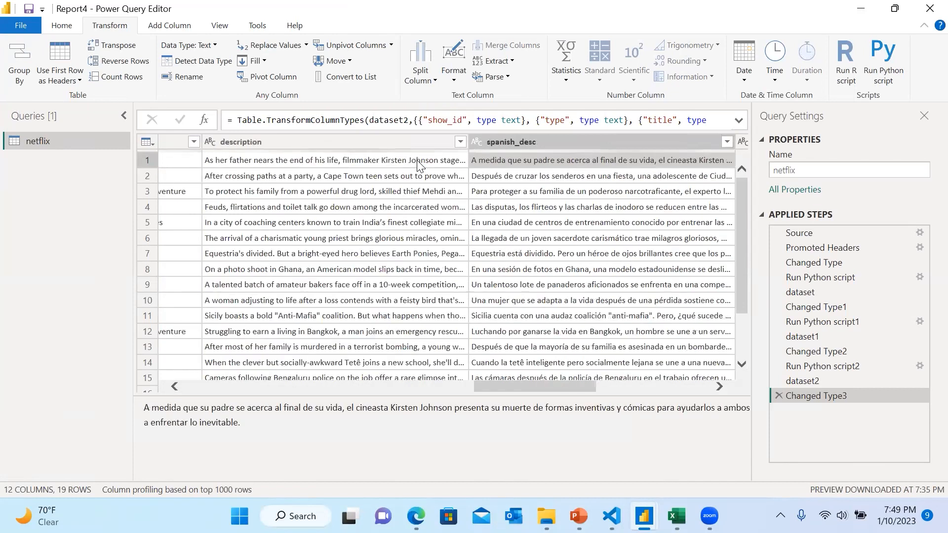
key(Right)
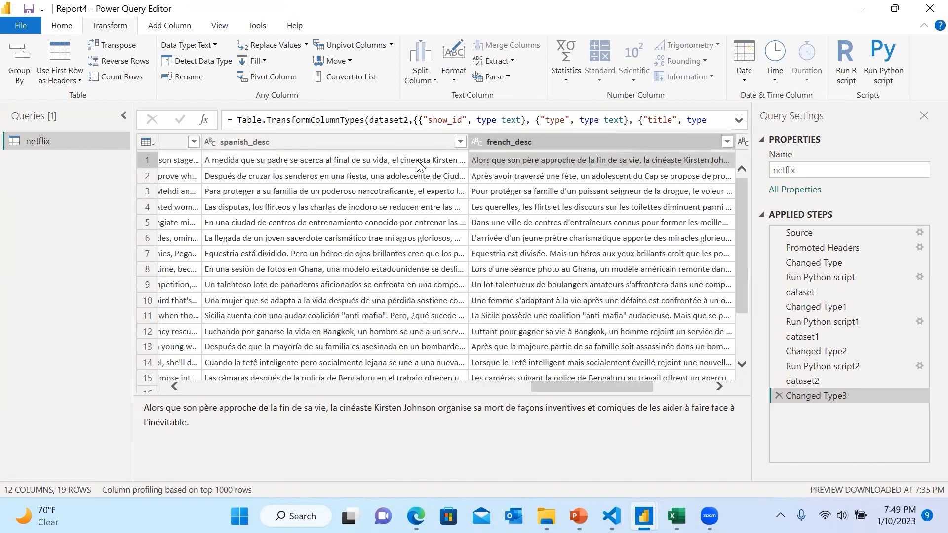
key(Right)
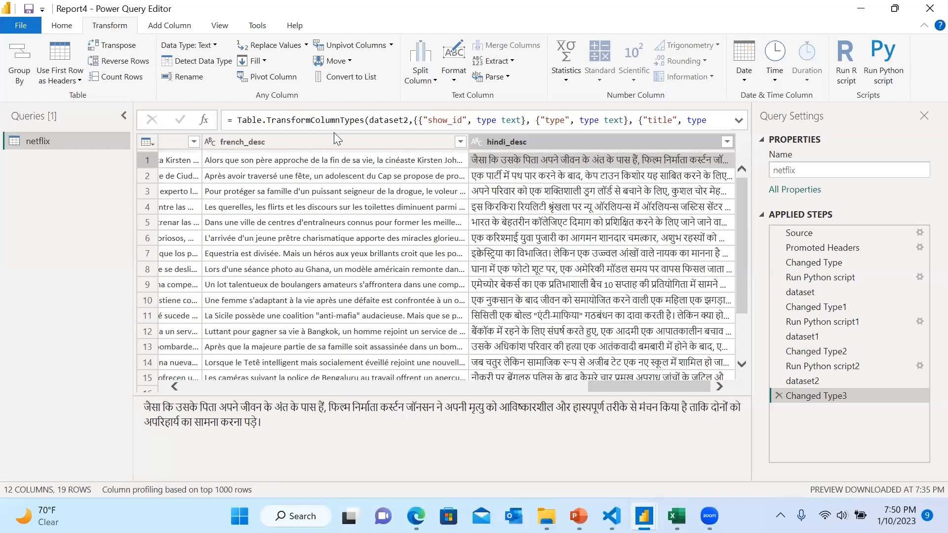
Step: Close Power Query Editor and apply the pending netflix query changes in Report4
click(61, 28)
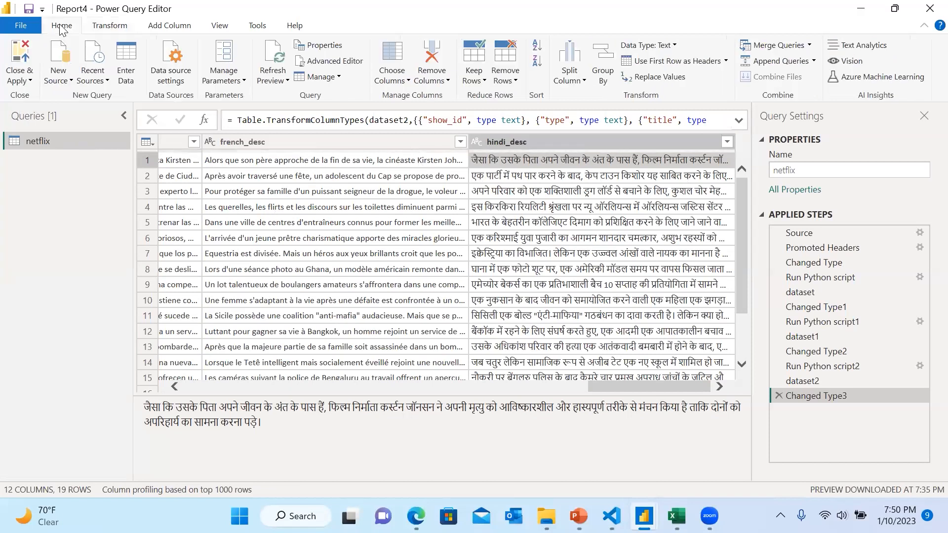
click(30, 80)
click(62, 99)
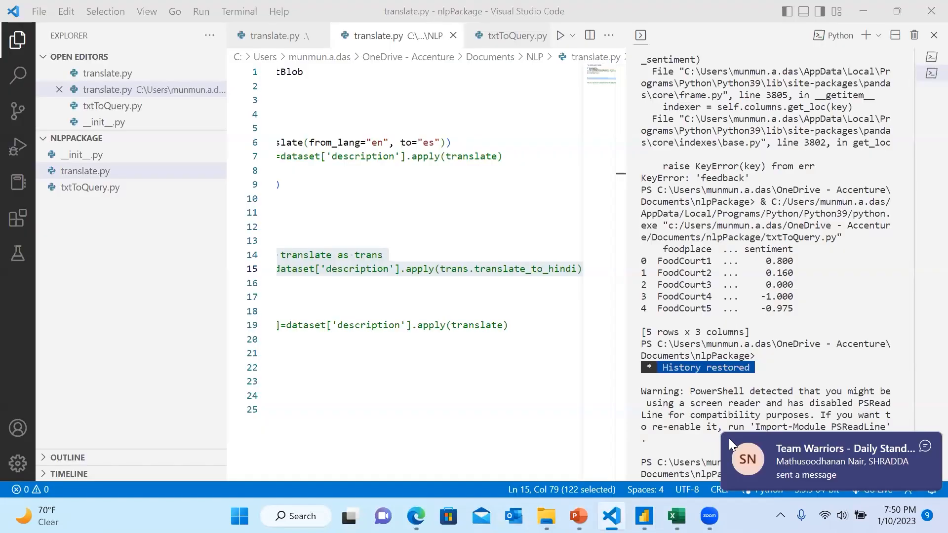
click(643, 517)
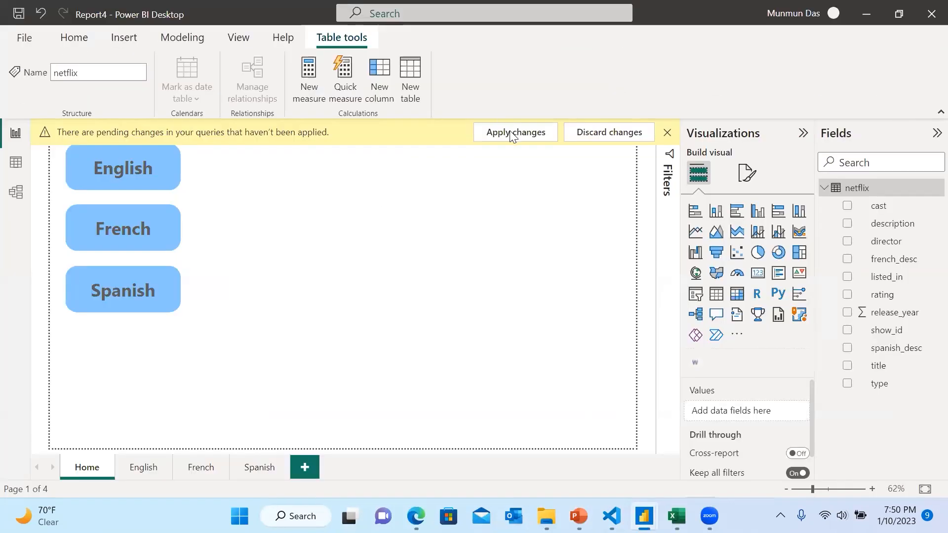
click(510, 131)
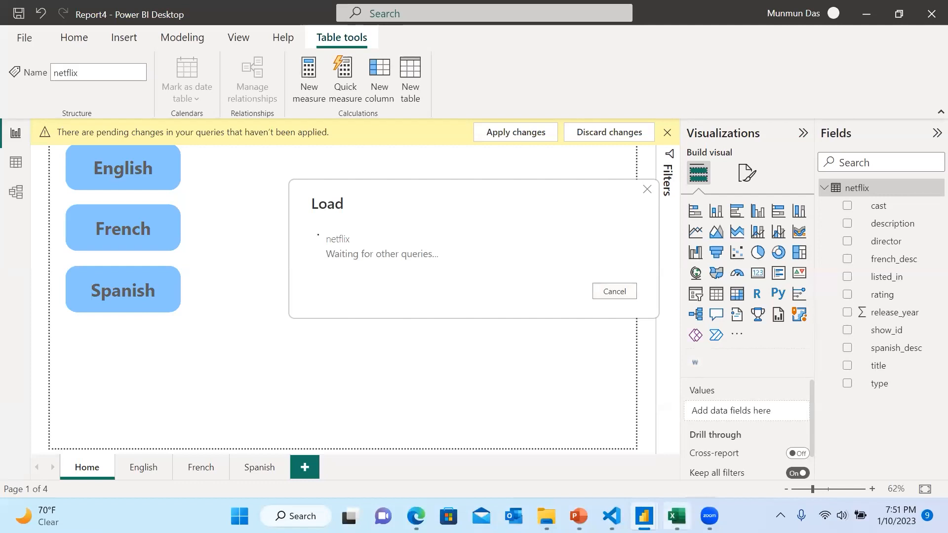
Step: View FoodFeedback.csv in Excel, and delete the broken foodplace and feedback table visual from the Untitled Power BI report
click(676, 516)
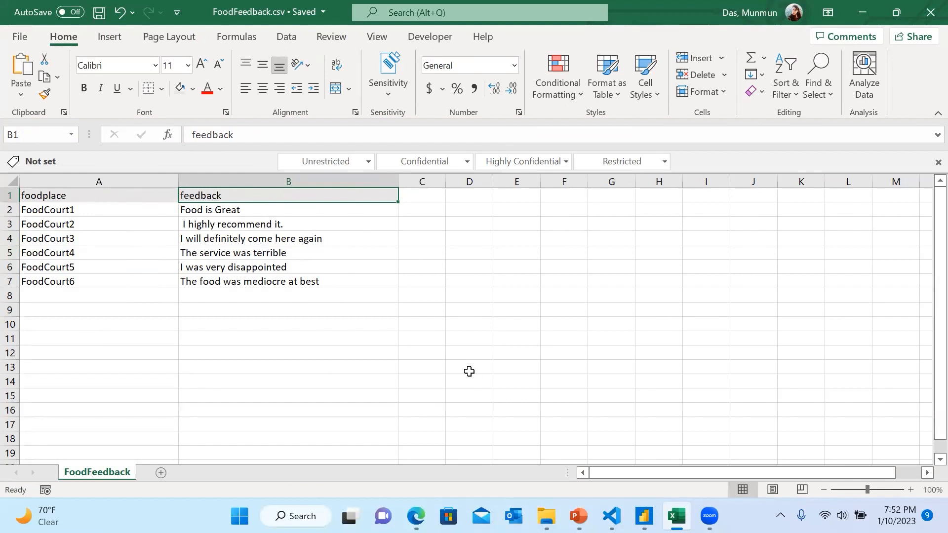
mouse_move(643, 516)
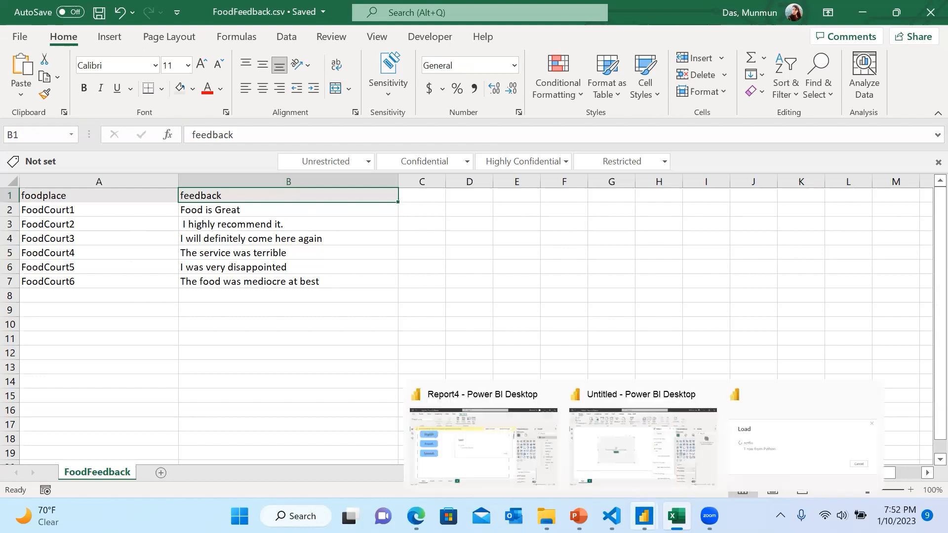
click(476, 459)
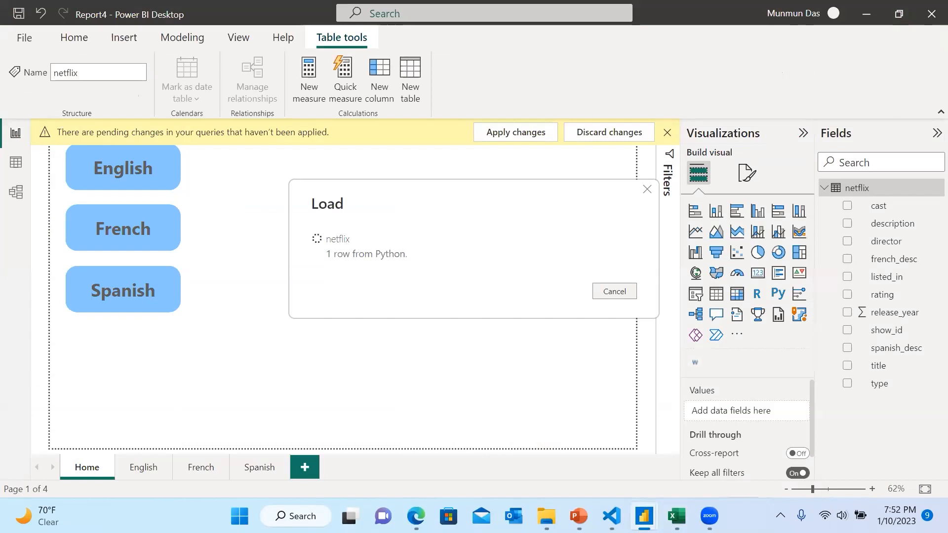
mouse_move(643, 516)
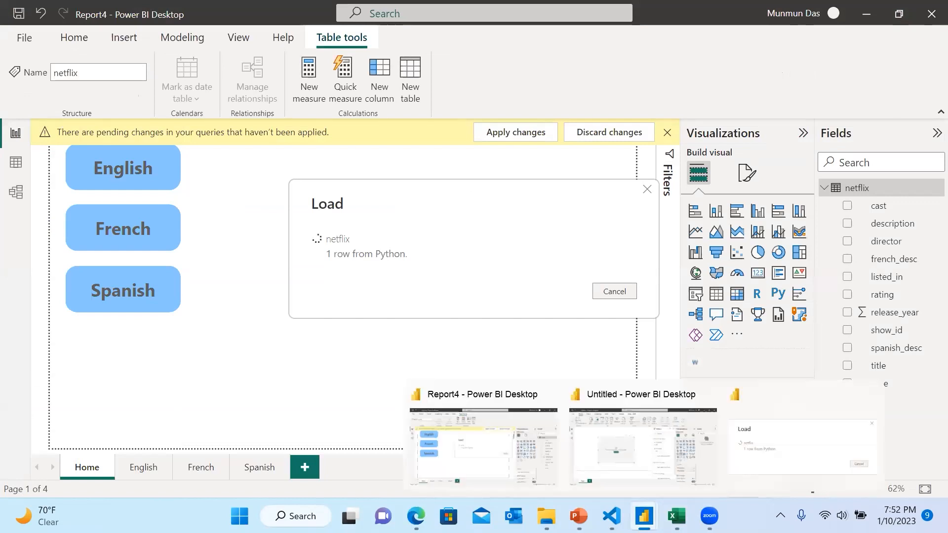
click(644, 444)
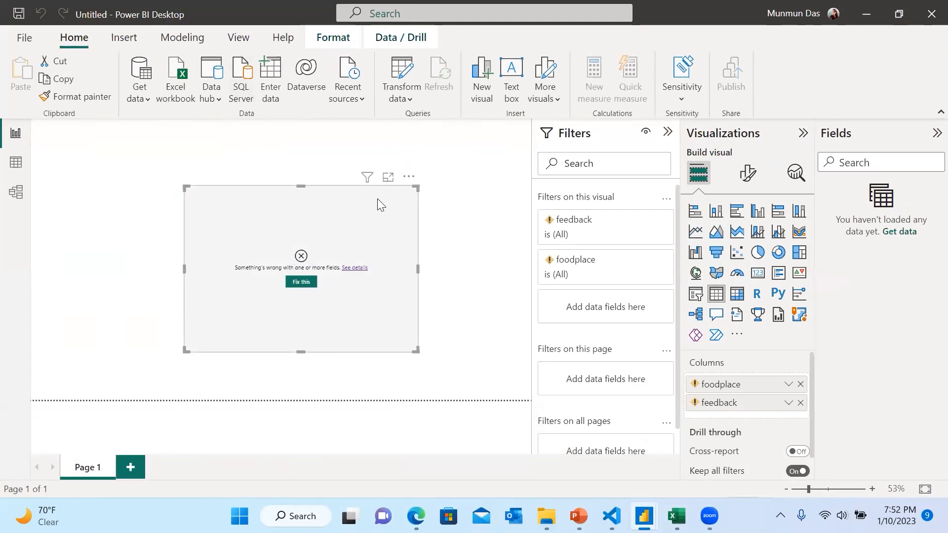
key(Delete)
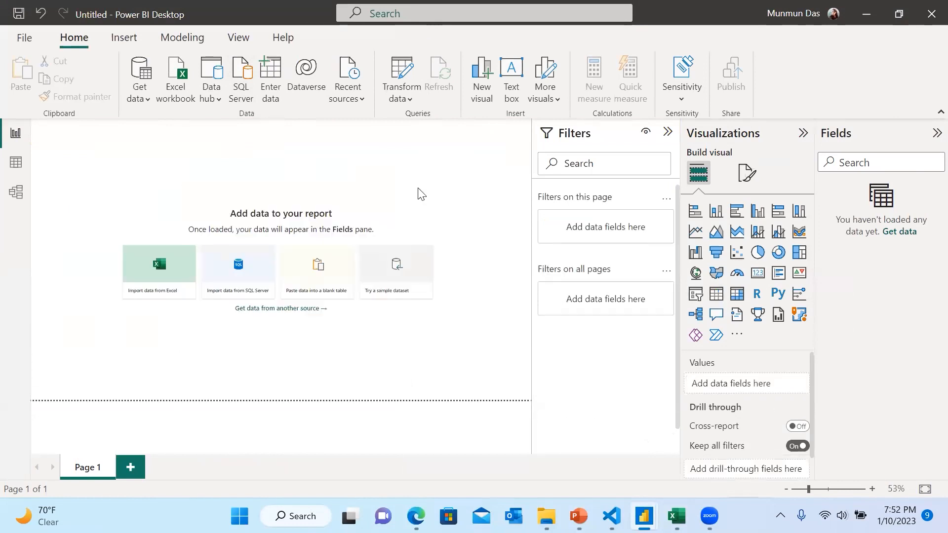
Step: Start a manually entered table in Power BI, and copy the foodplace and feedback range A1:B7 from FoodFeedback.csv in Excel
click(274, 77)
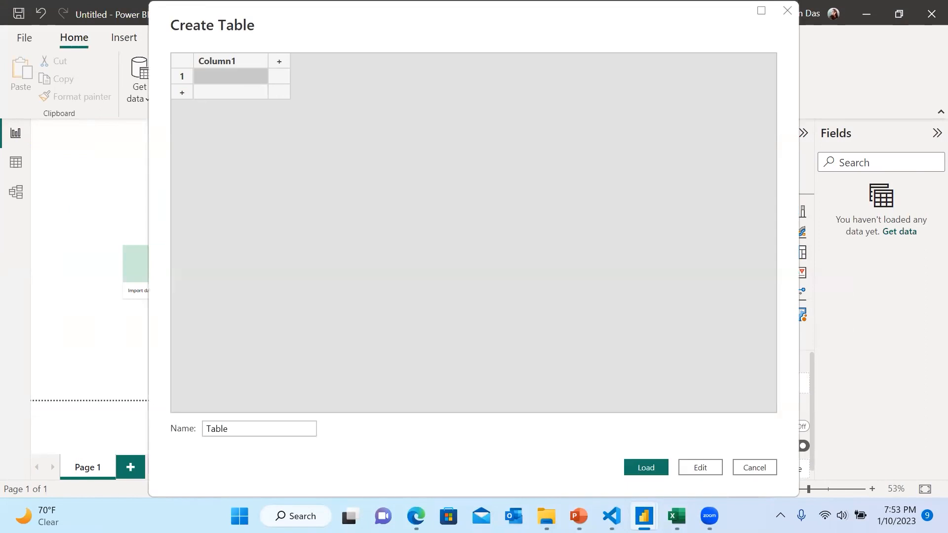
click(676, 516)
drag(76, 196, 259, 290)
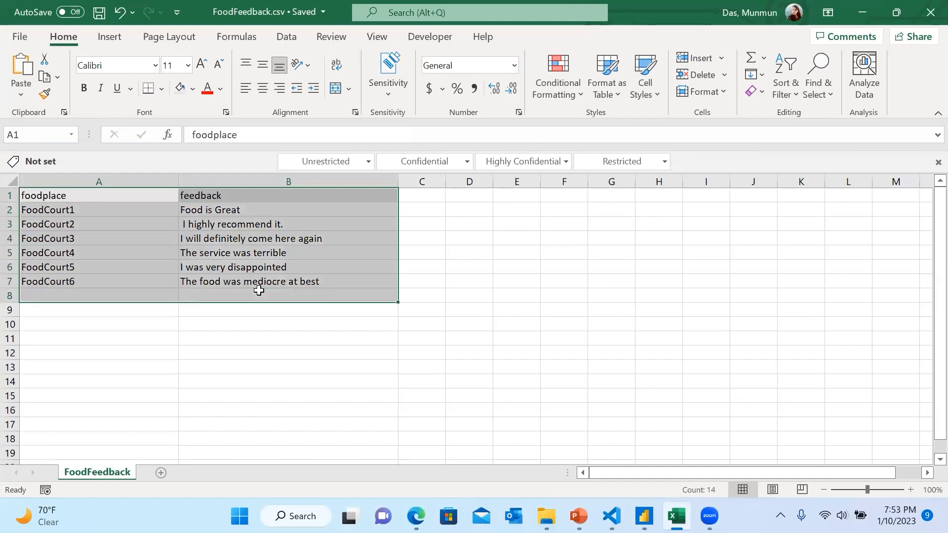
key(ctrl+c)
drag(75, 193, 276, 273)
key(ctrl+c)
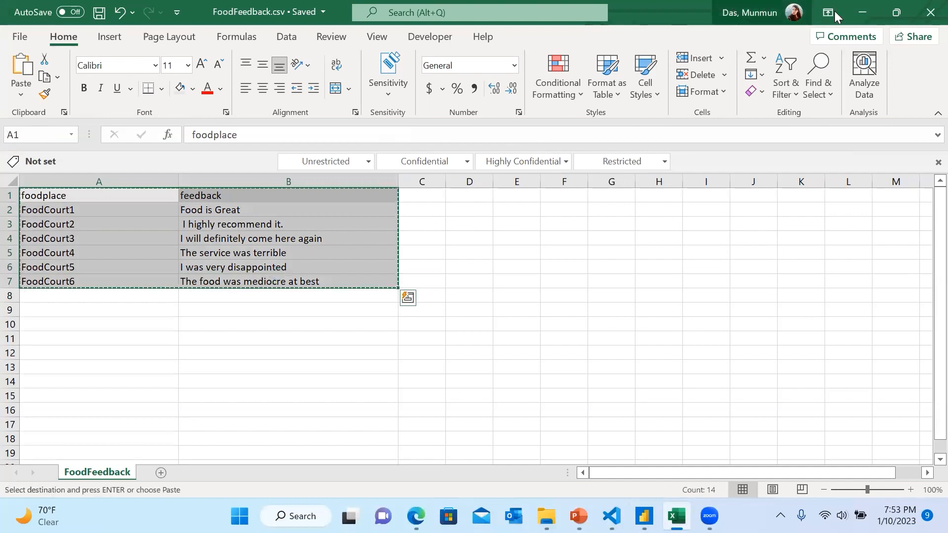
click(855, 8)
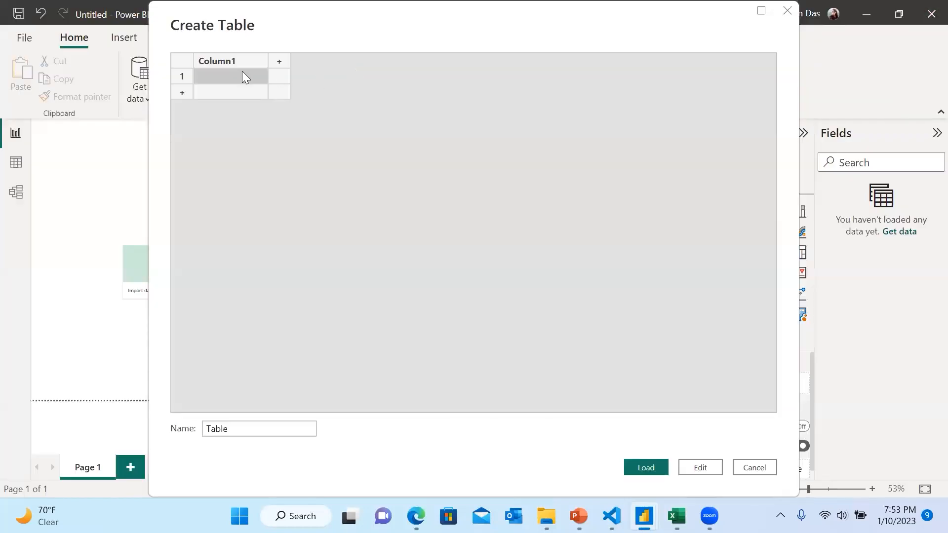
Step: Paste the copied food feedback data into the new table and dismiss the header promotion notice
right_click(242, 72)
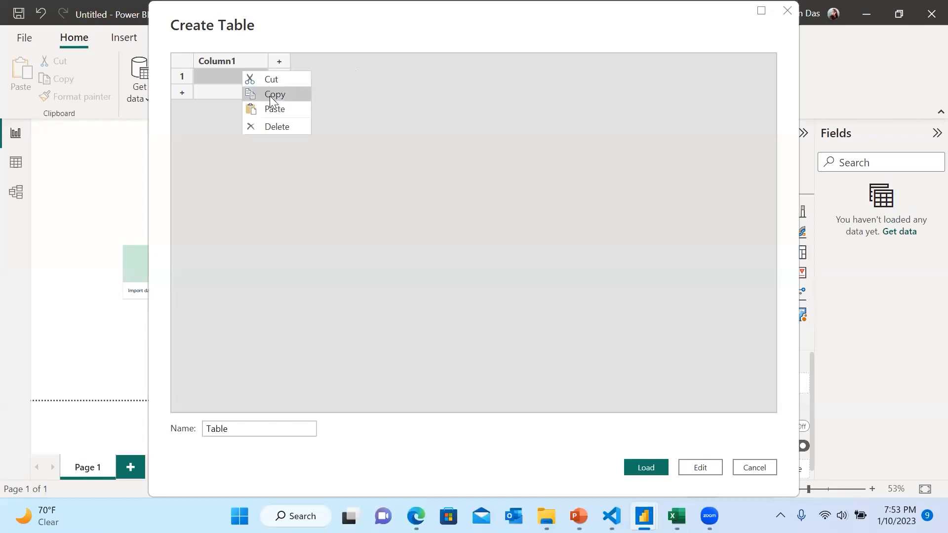
click(269, 109)
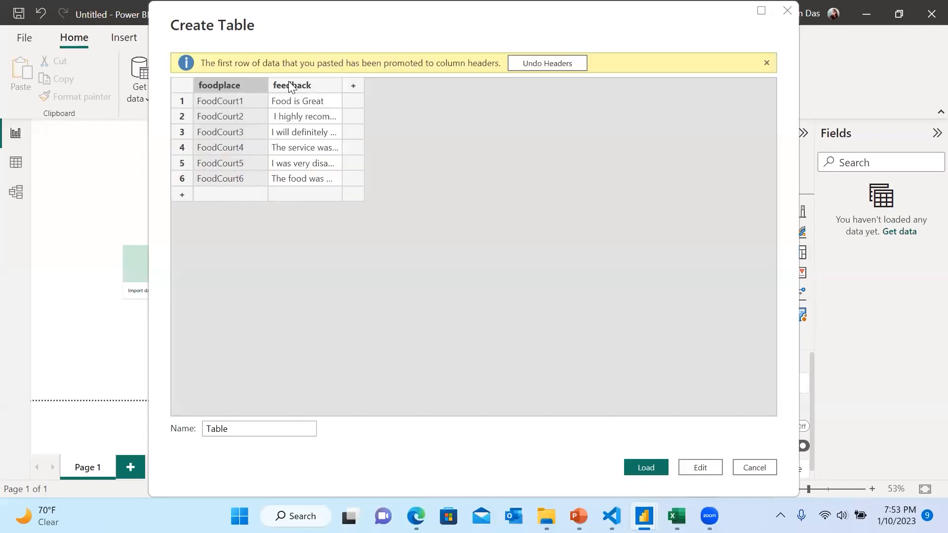
click(768, 65)
drag(558, 25, 544, 1)
drag(599, 21, 724, 1)
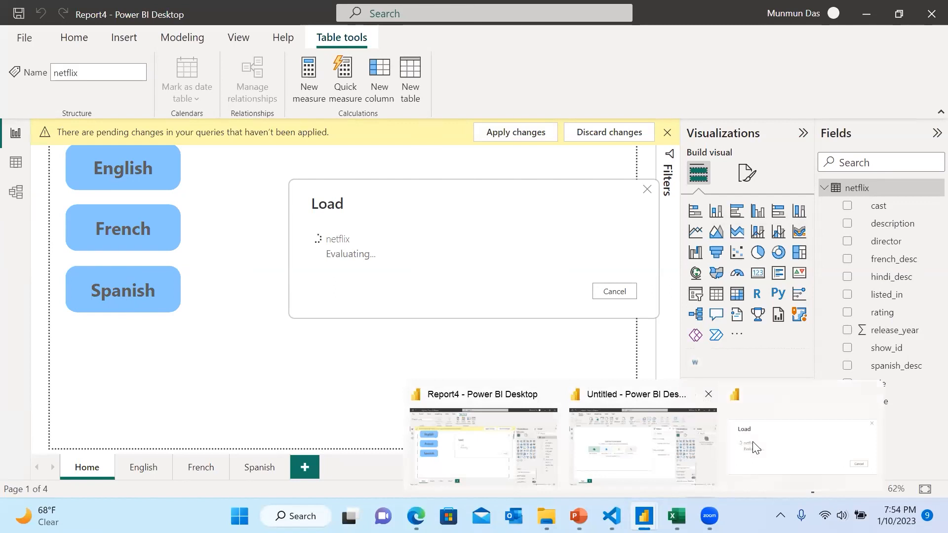
Step: In the Untitled report, search the available data sources for python and choose Python script as the source
click(643, 446)
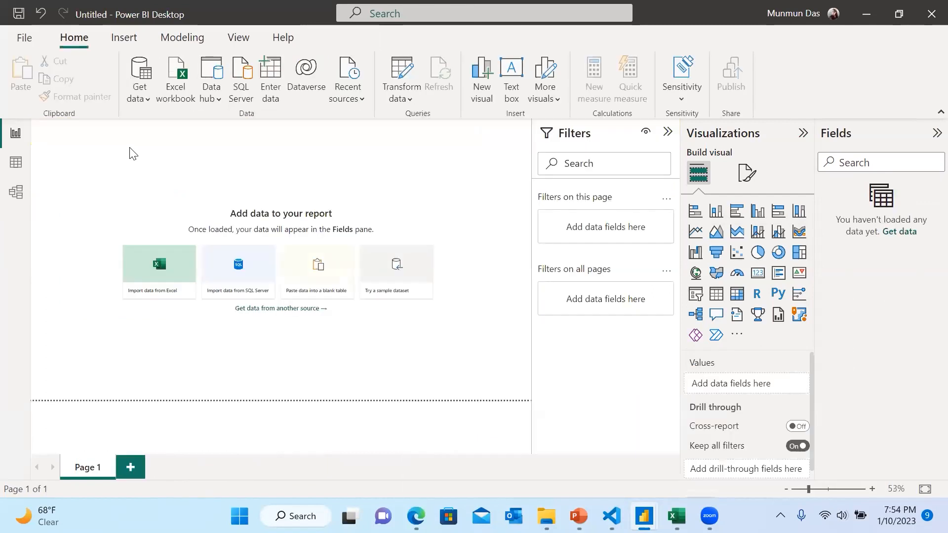
click(141, 99)
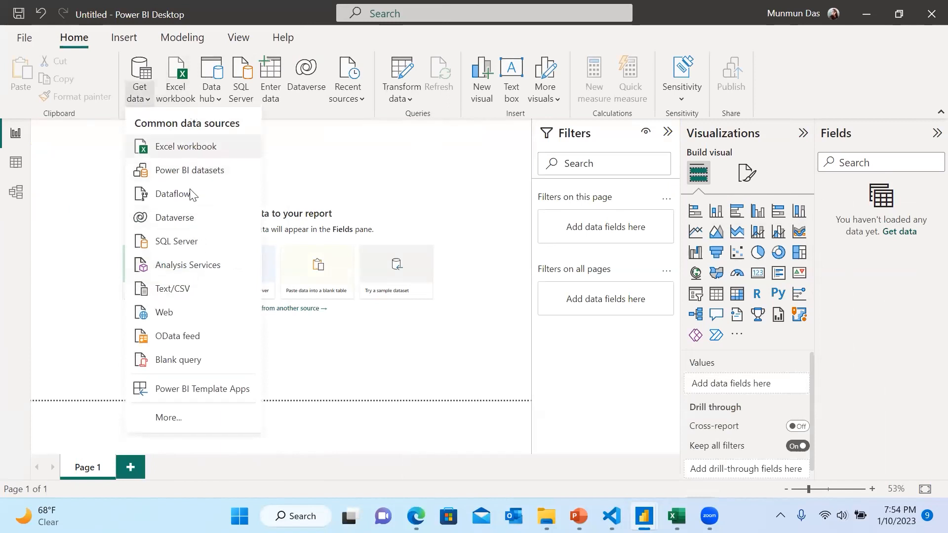
click(167, 421)
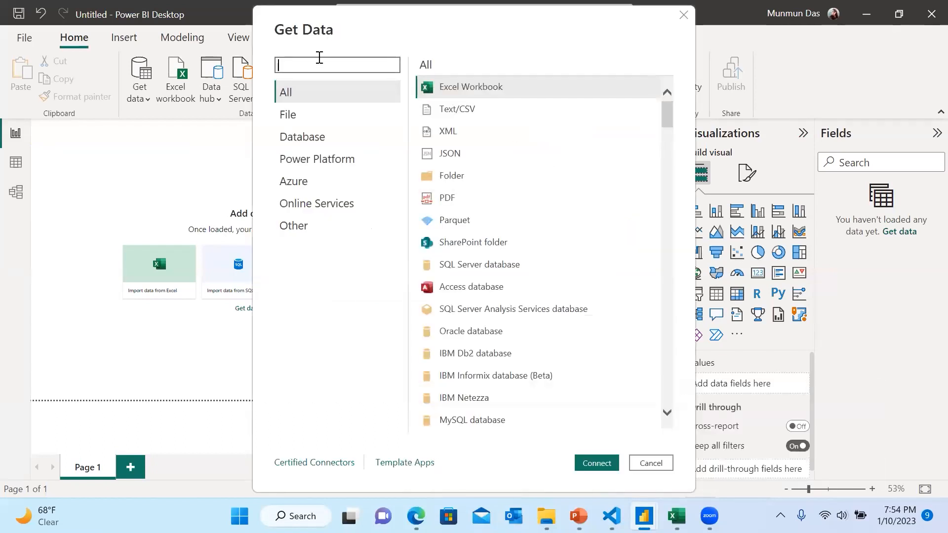
text(python)
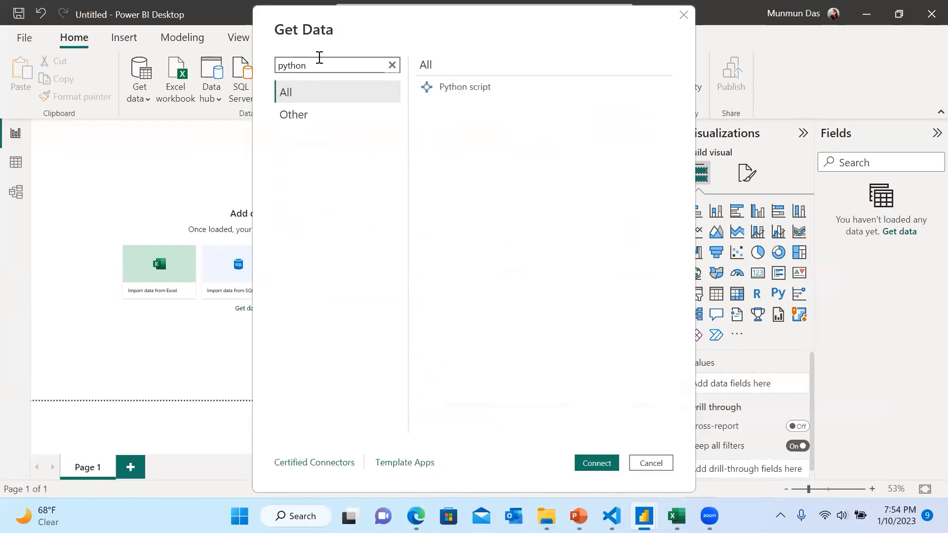
double_click(460, 88)
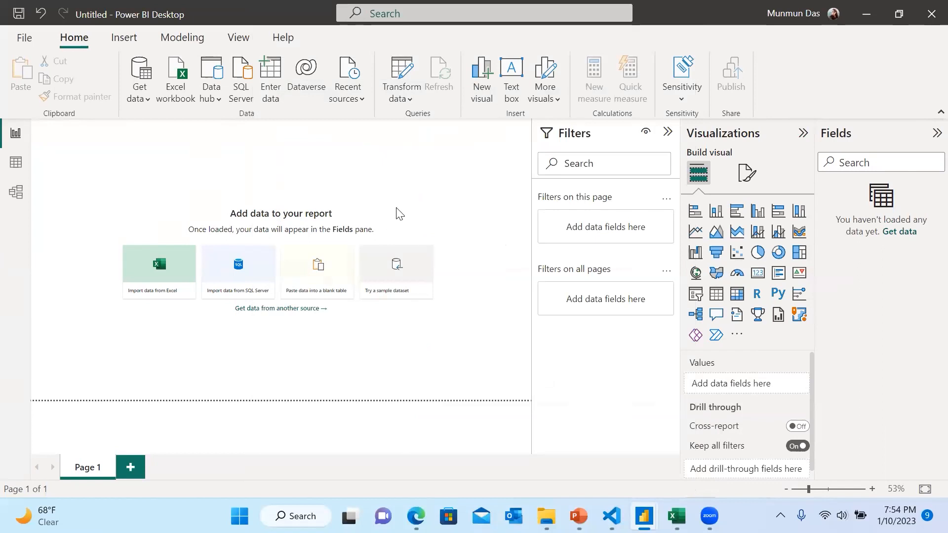
Step: Write and run a Python script that imports pandas as pd and reads FoodFeedback.csv from the DS_Sessions\PowerBI folder into df with pd.read_csv
click(397, 160)
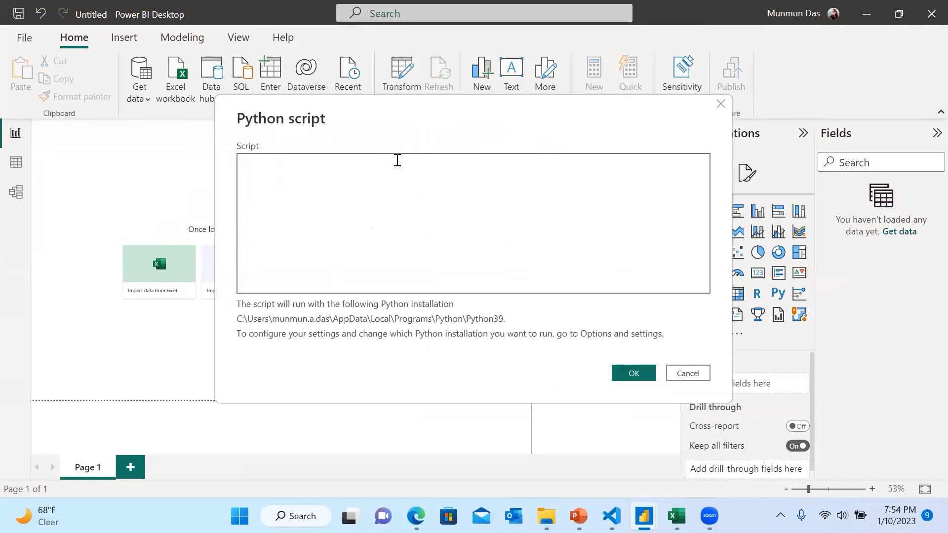
text(import)
text( pandas as )
text(p)
text(d )
text(df=)
text(pd)
text(.read_)
text(csv)
text(())
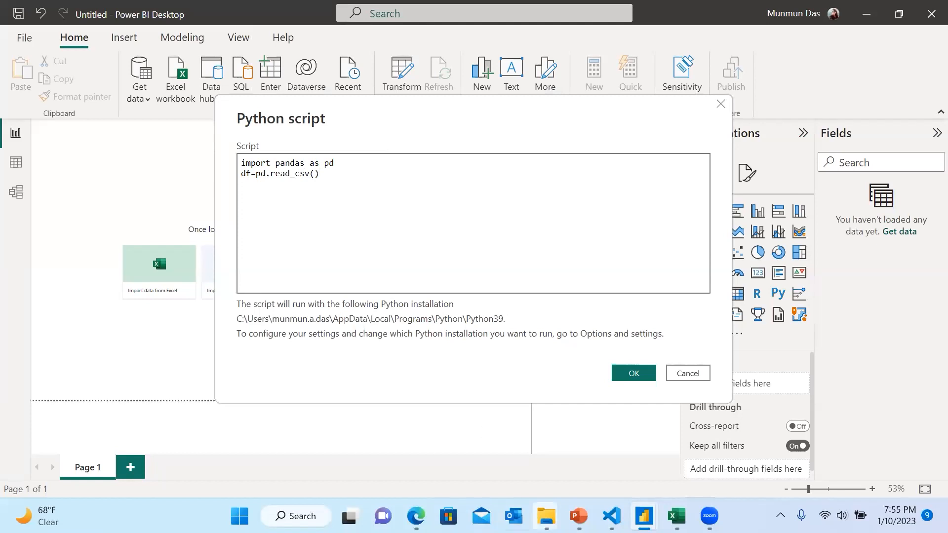
mouse_move(546, 516)
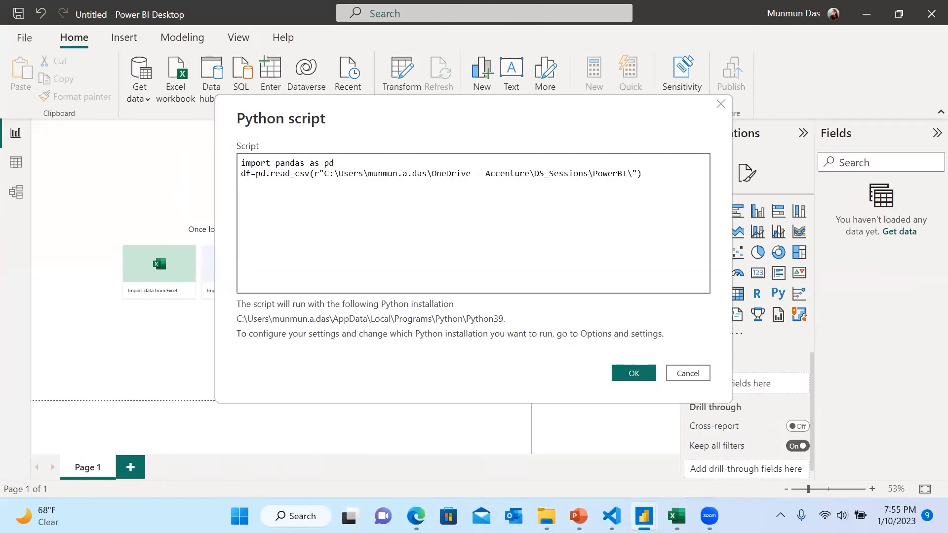
key(ctrl+v)
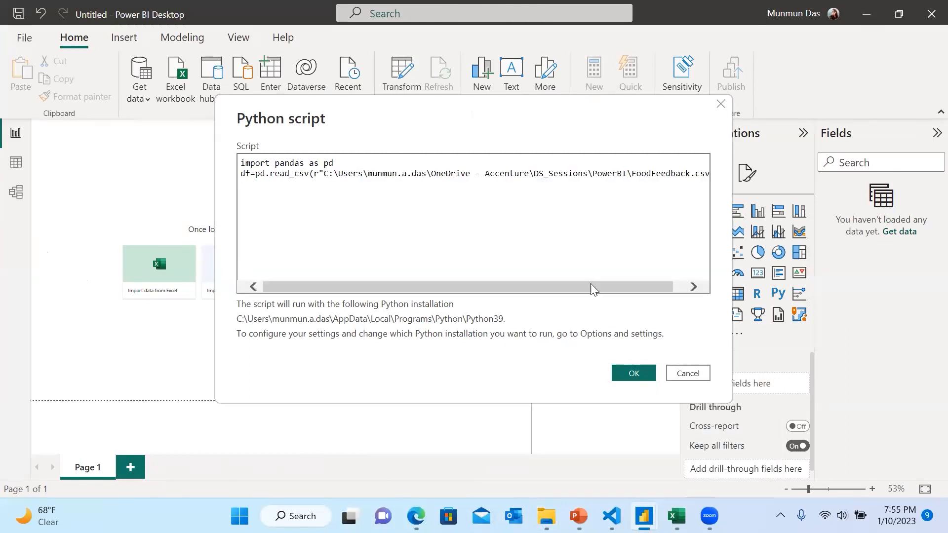
drag(607, 283, 411, 285)
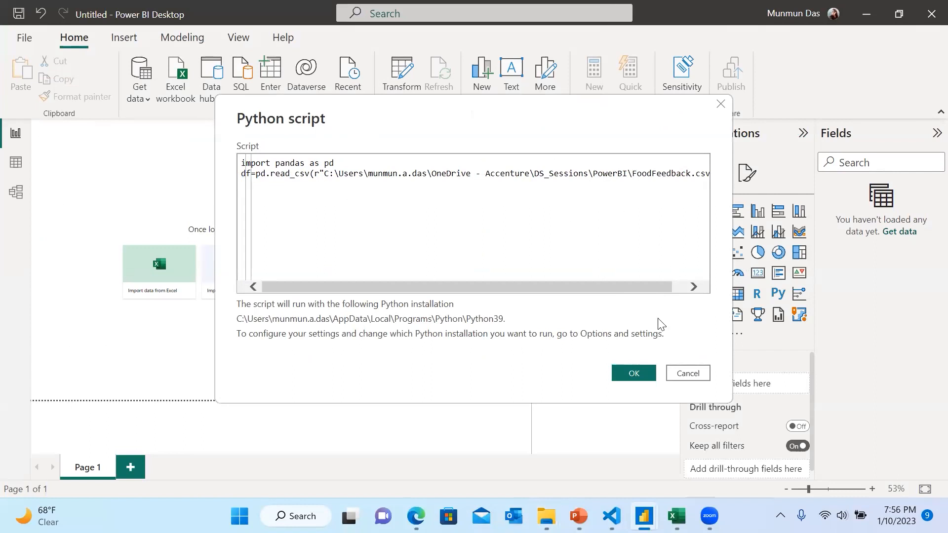
click(634, 373)
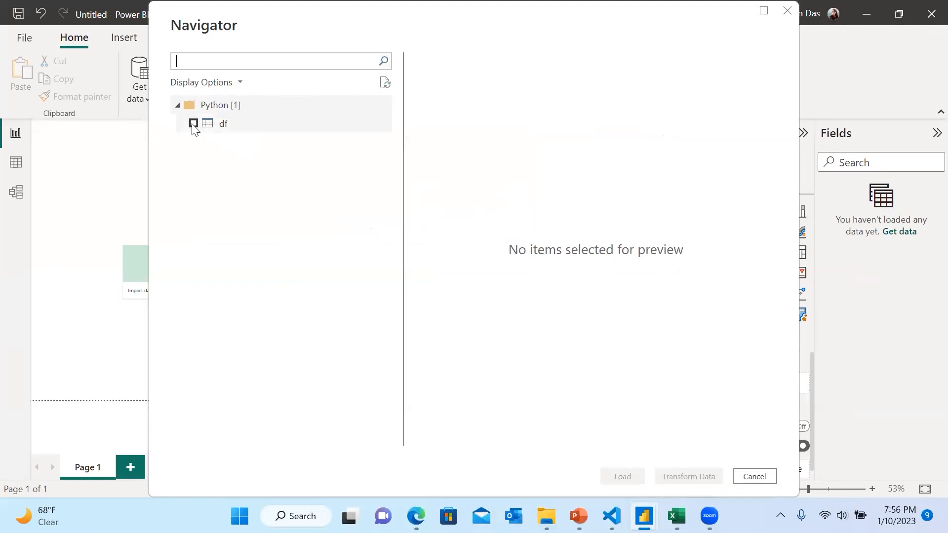
Step: Select the df table from the Python results, load it into the report, and expand its fields
click(193, 124)
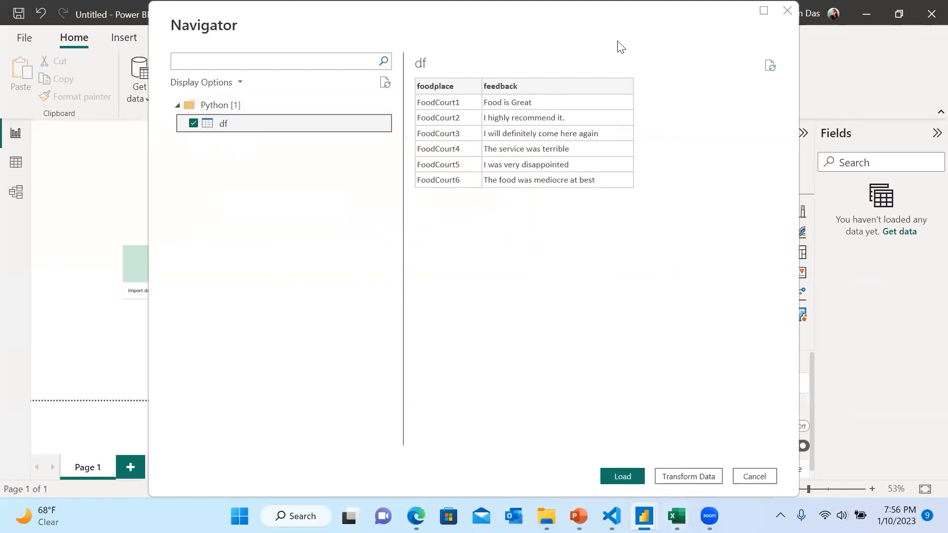
drag(616, 7, 691, 6)
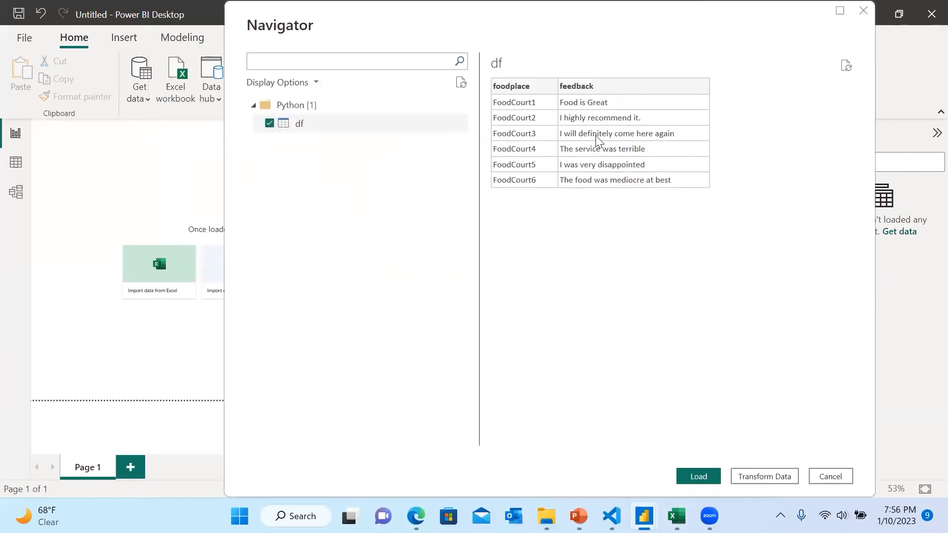
drag(718, 25, 650, 23)
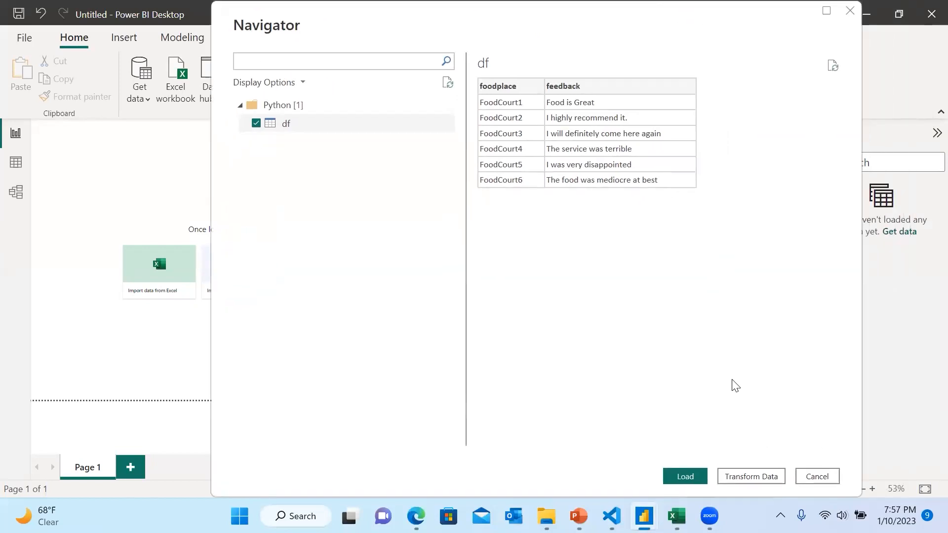
click(692, 481)
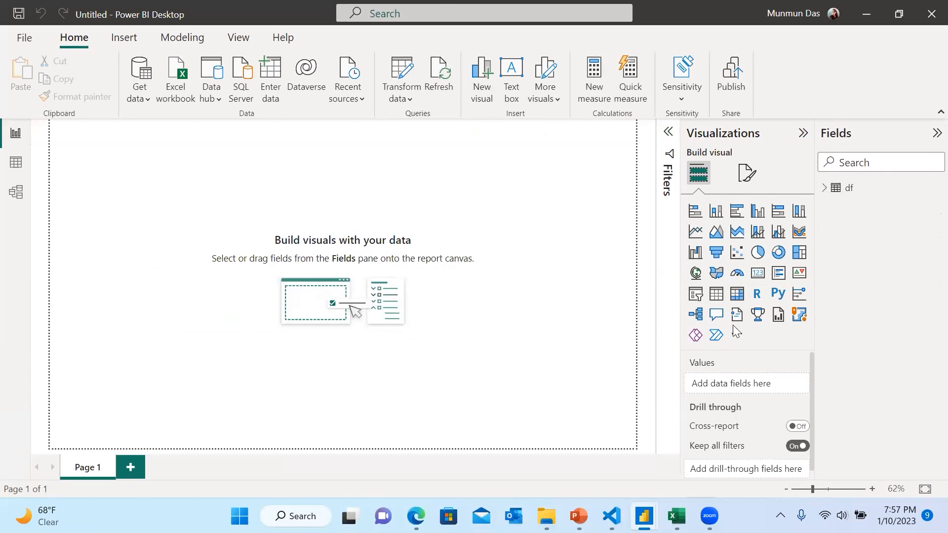
click(824, 190)
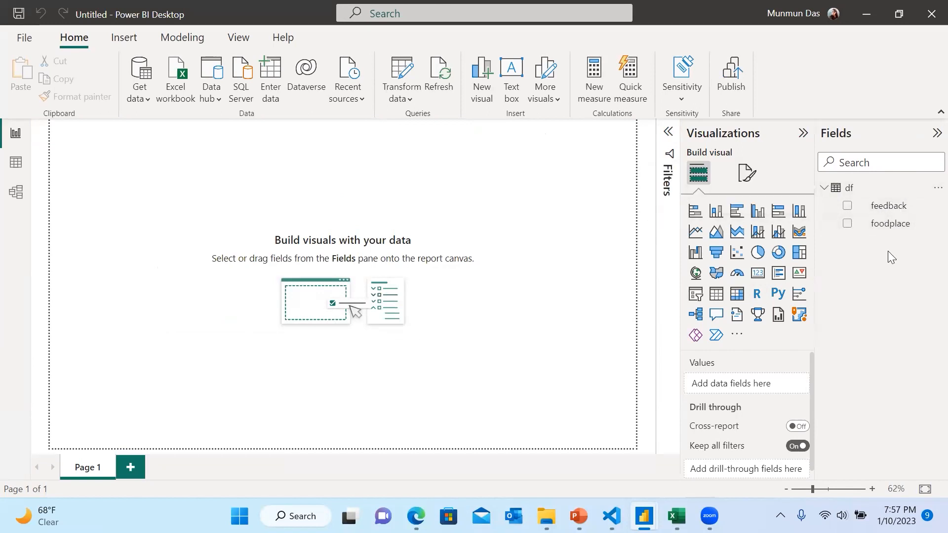
Step: In Visual Studio Code, open txtToQuery.py and copy the commented nlpPackage import and sentiment lines at its end
click(611, 516)
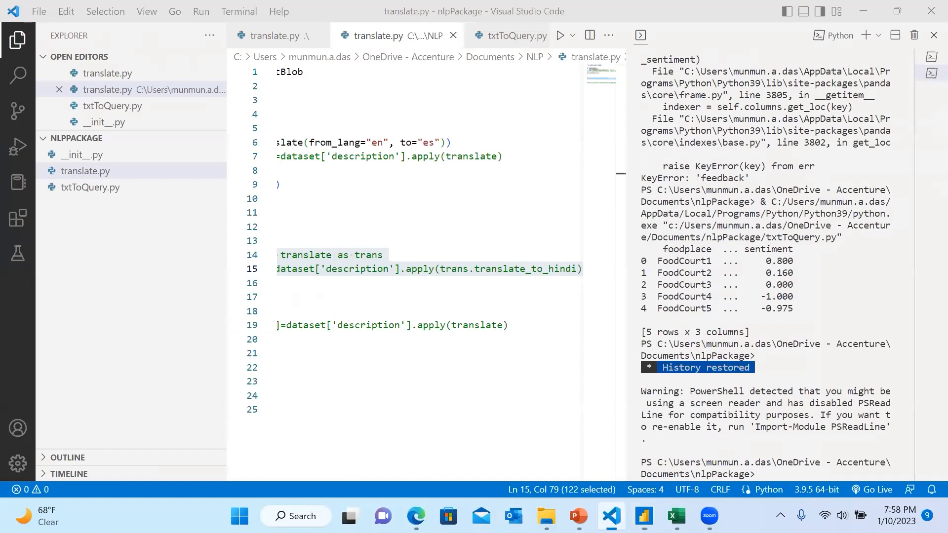
click(92, 190)
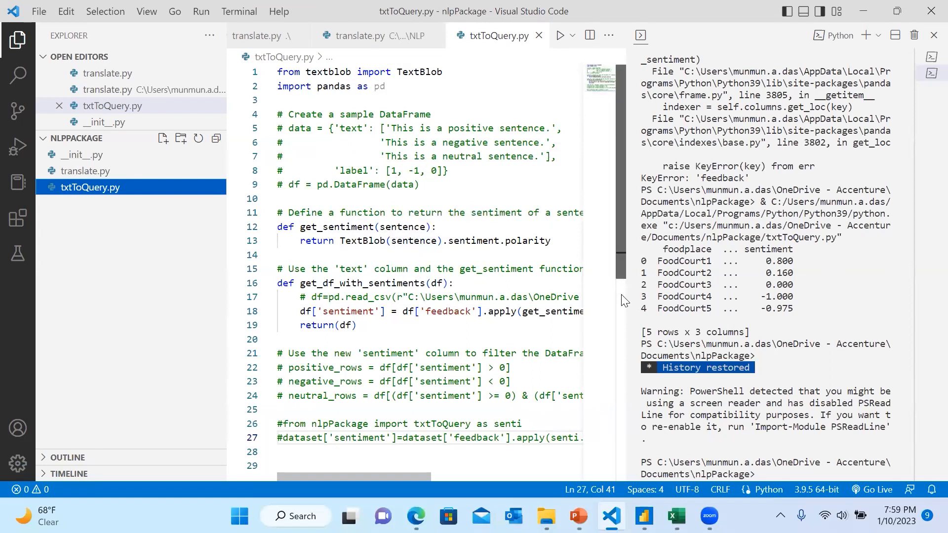
scroll(620, 302, down, 2)
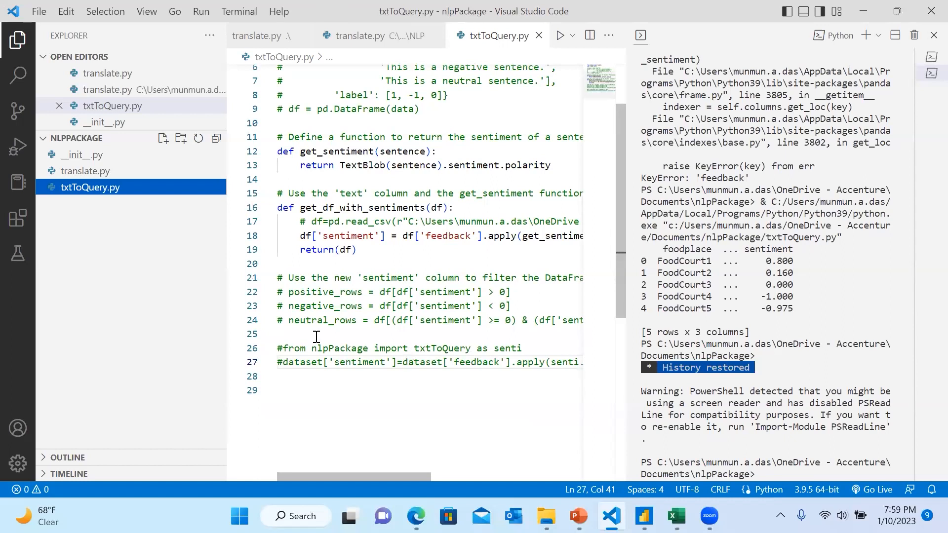
drag(283, 348, 505, 399)
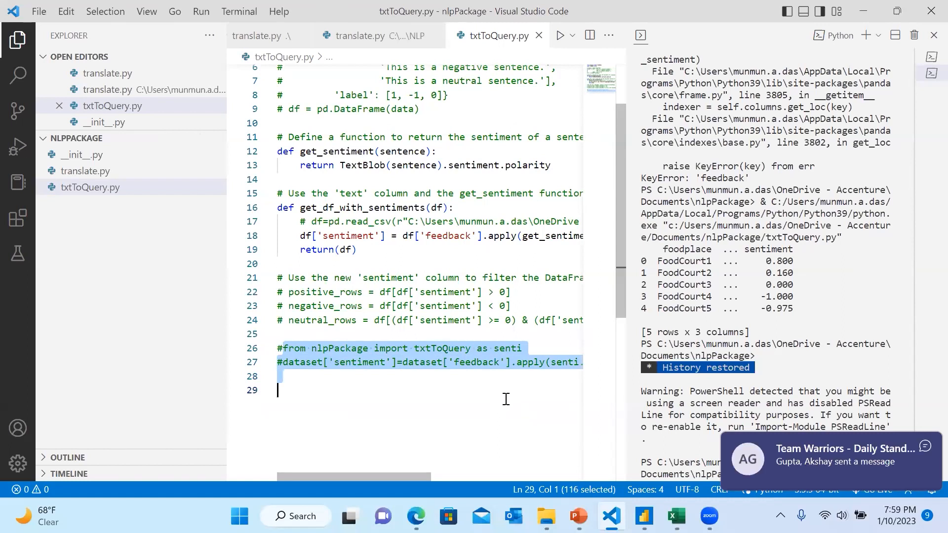
Step: Switch to the Untitled Power BI report, open the df table in Power Query Editor, and start a Python script transformation
click(643, 515)
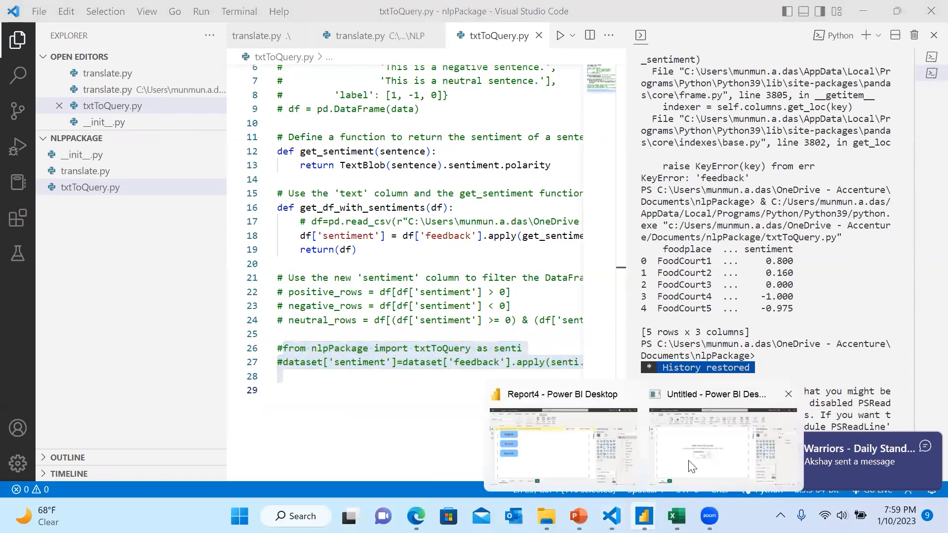
click(725, 434)
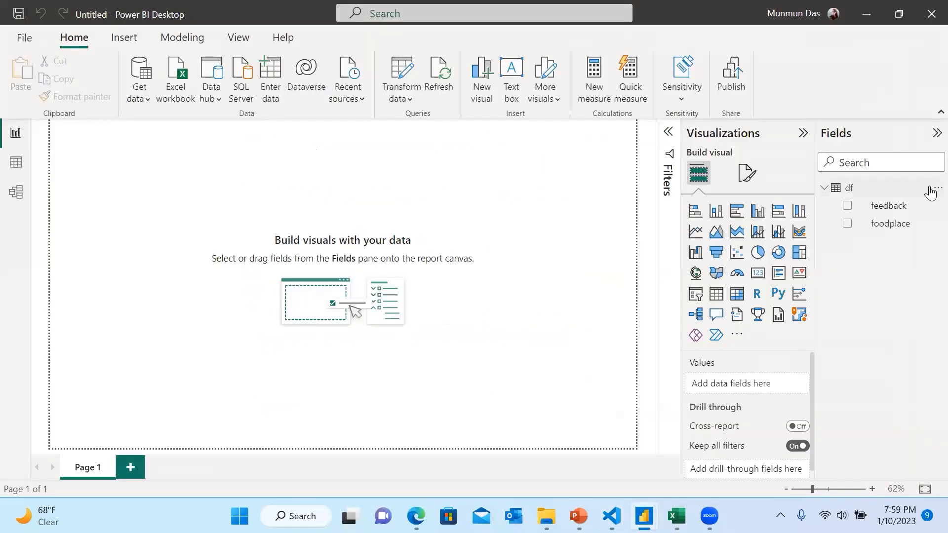
click(929, 188)
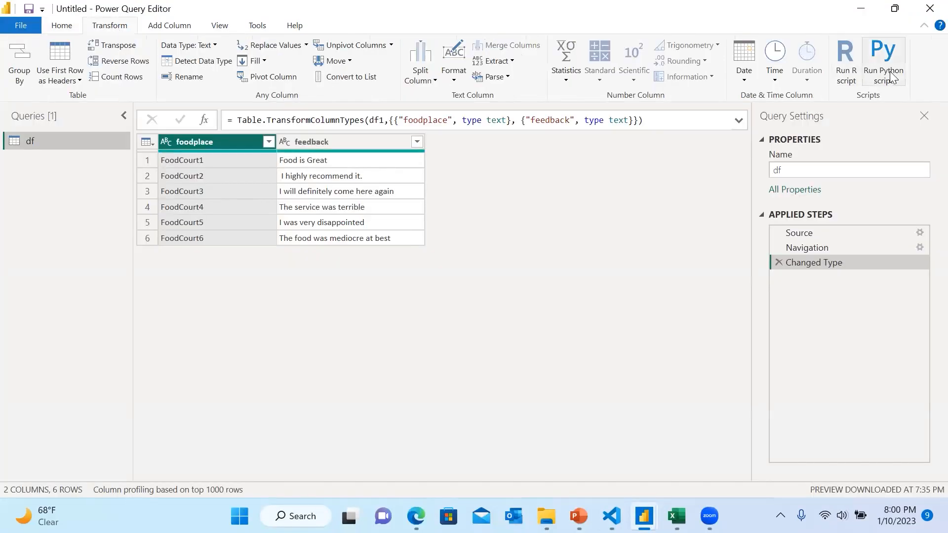
click(113, 26)
click(893, 76)
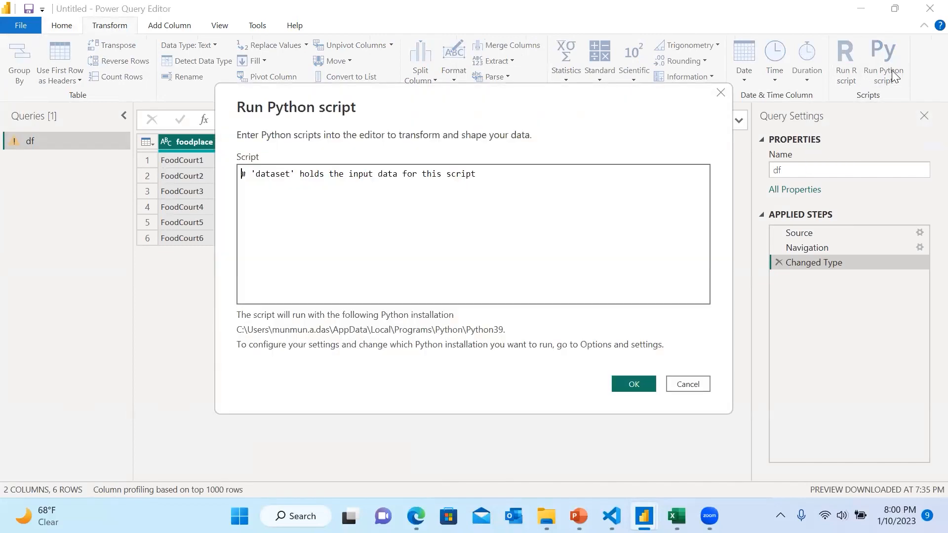
Step: Paste the txtToQuery import as senti, uncomment the line dataset['sentiment']=dataset['feedback'].apply(senti.get_sentiment), and run the script
click(487, 174)
text(from nlpPackage import txtToQuery as senti #dataset['sentiment']=dataset['feedback'].apply(senti.get_sentiment))
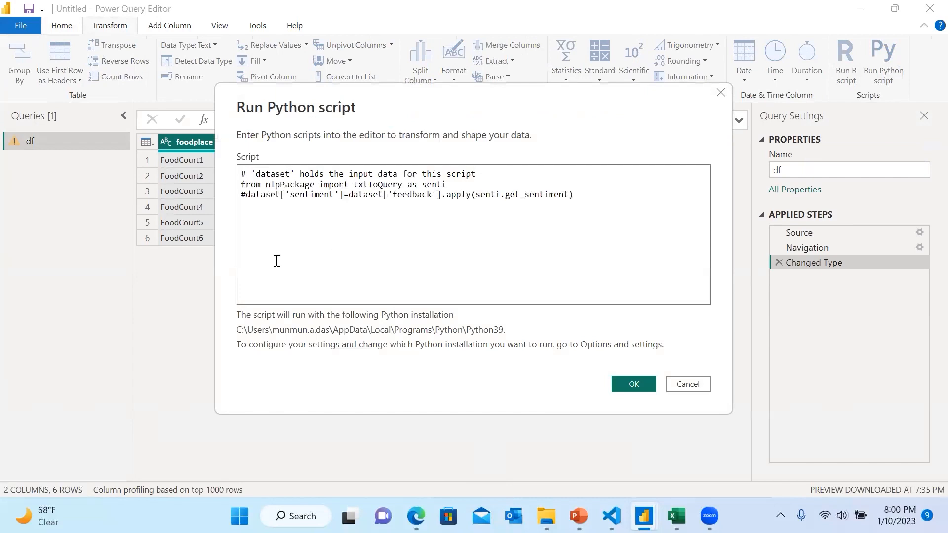
click(246, 194)
key(BackSpace)
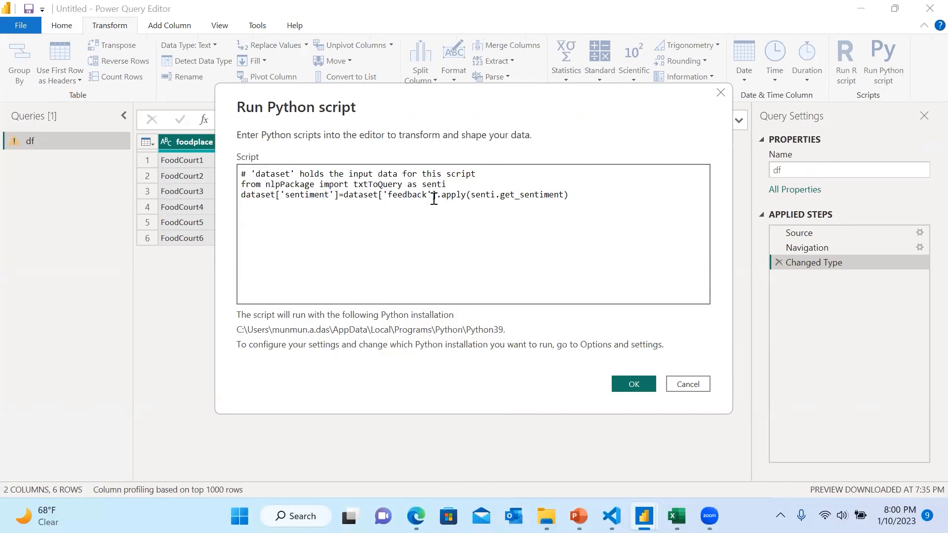
click(624, 383)
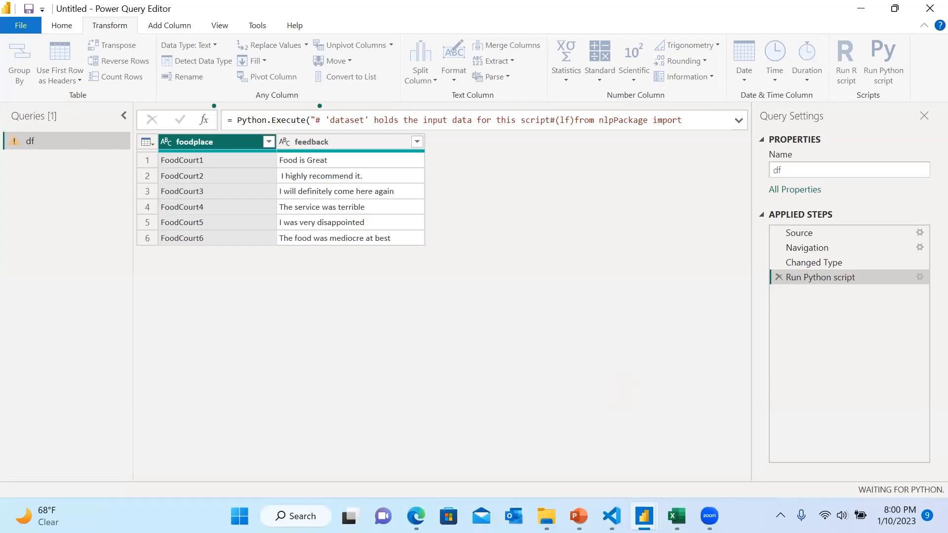
Step: Switch to Report4, view its English page, and inspect the page navigation action of the English button on the Home page
mouse_move(643, 515)
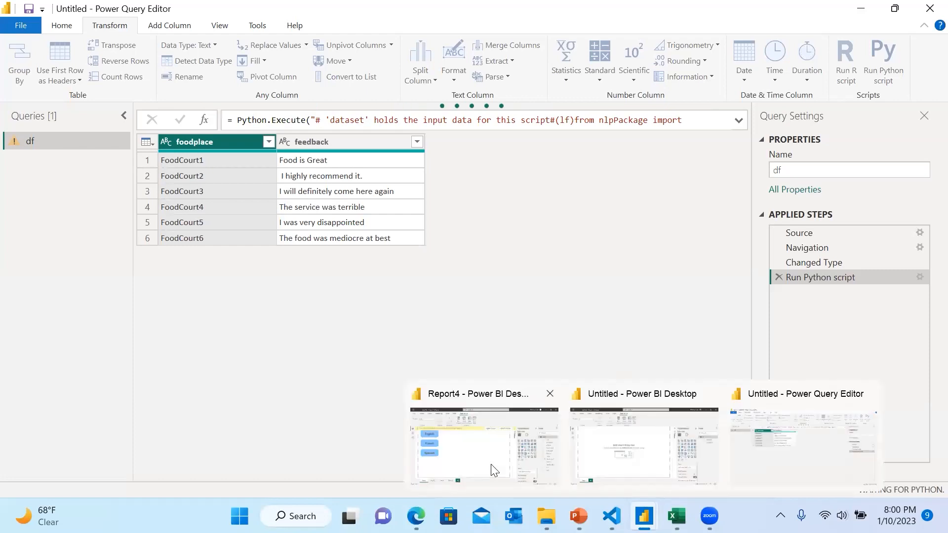
click(490, 464)
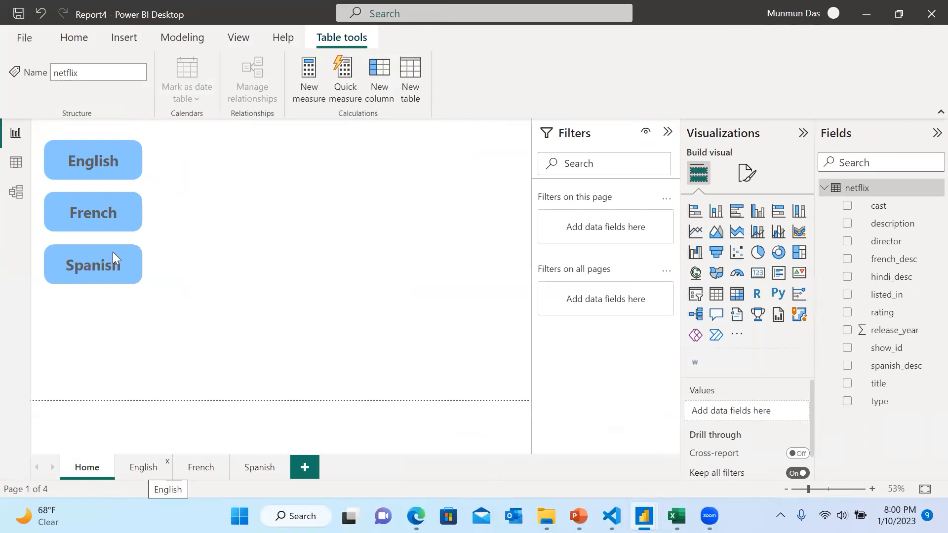
click(144, 467)
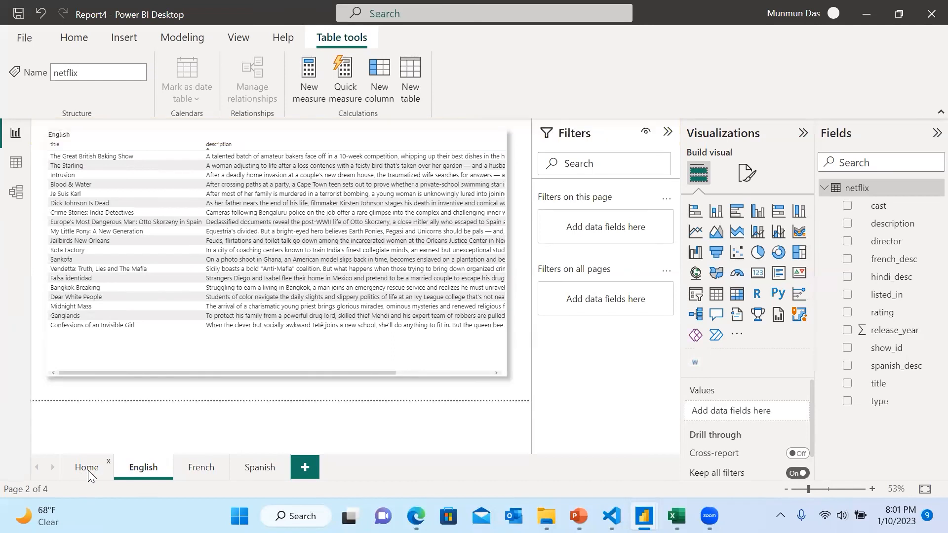
click(88, 469)
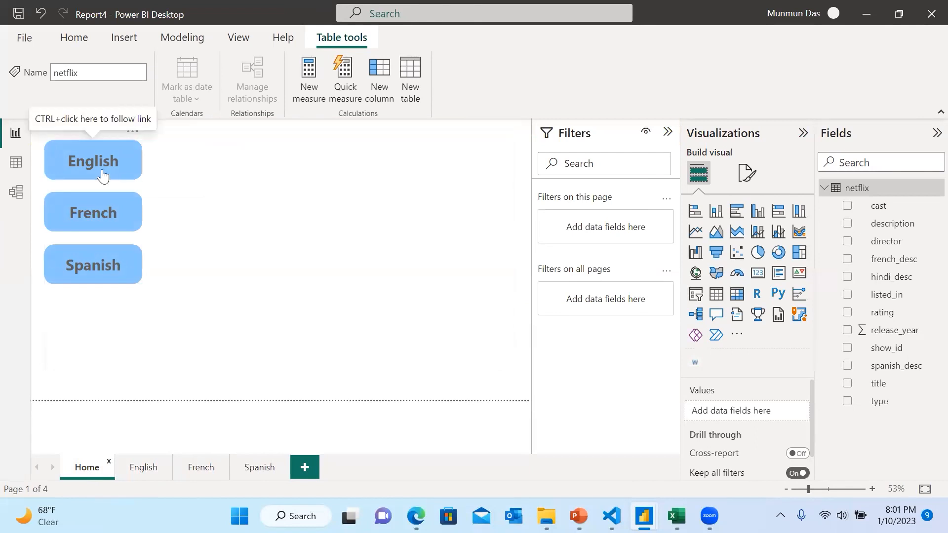
click(102, 174)
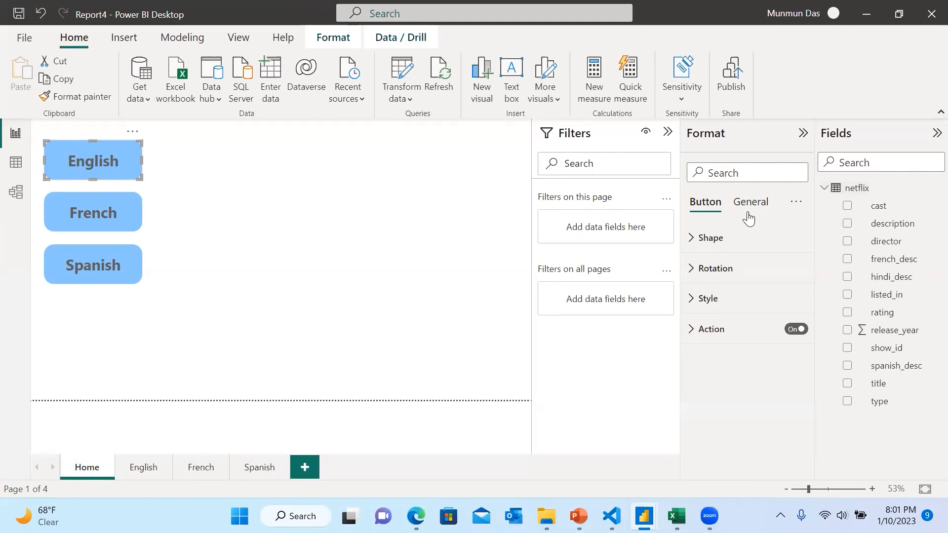
click(690, 330)
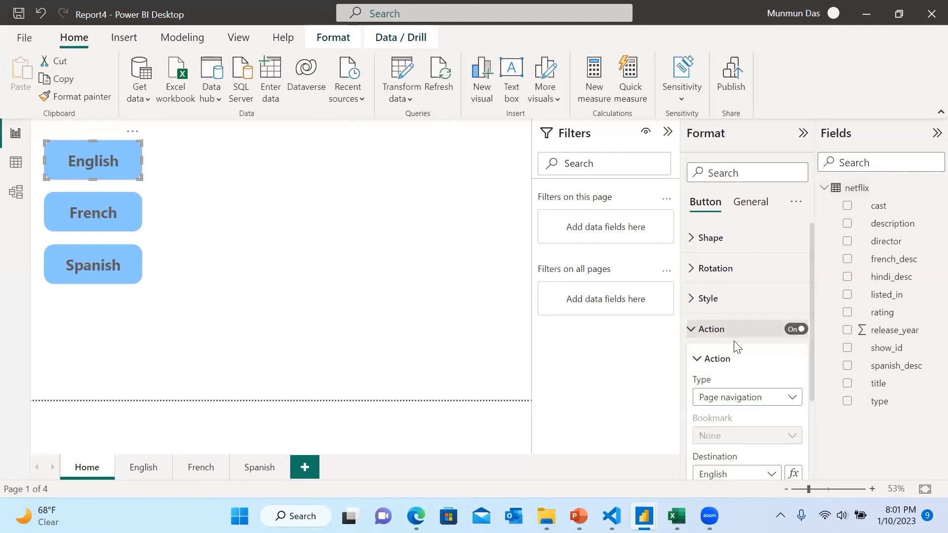
drag(812, 391, 828, 460)
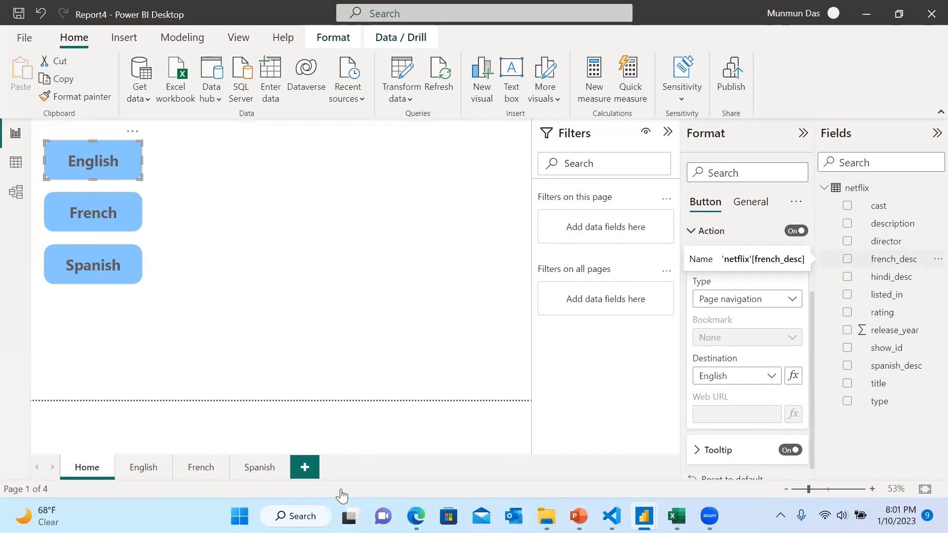
Step: Add a new page to Report4 and name it WordCloud
click(305, 471)
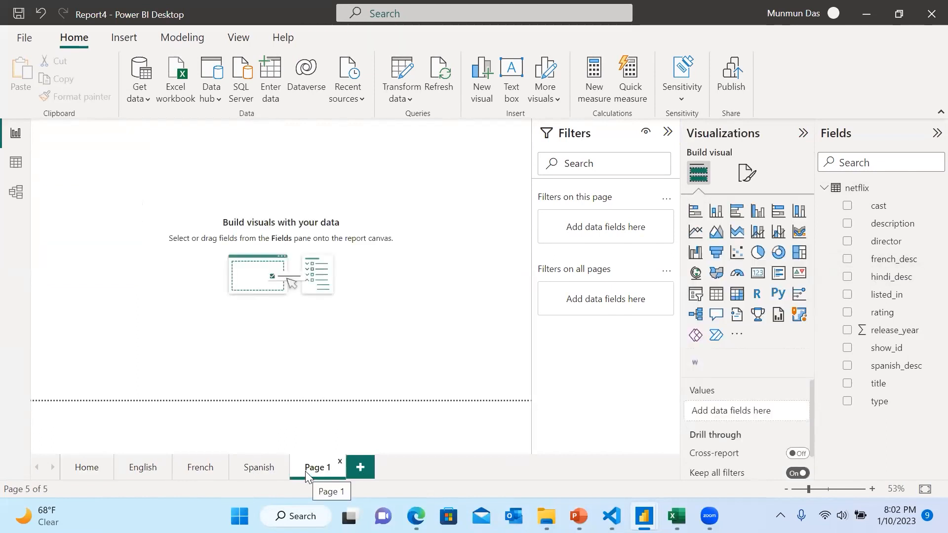
double_click(305, 471)
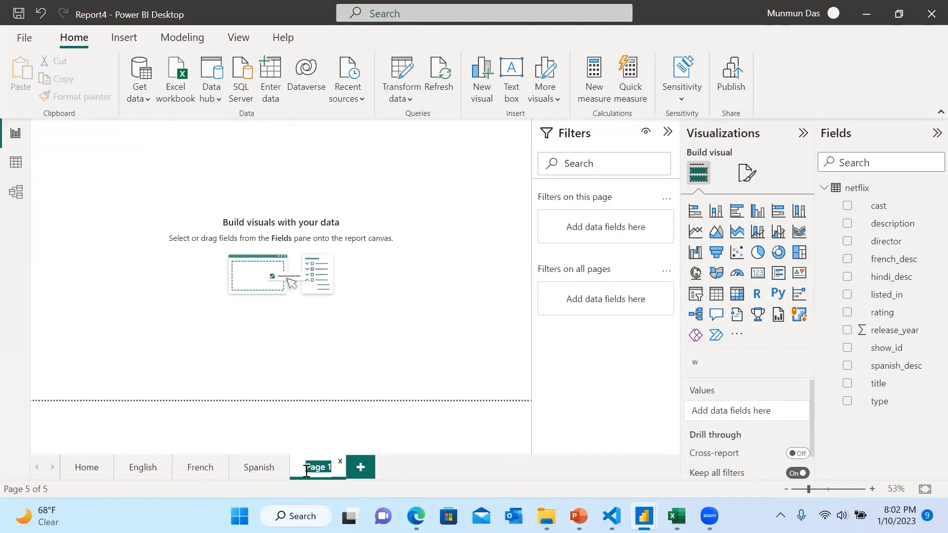
text(Wor)
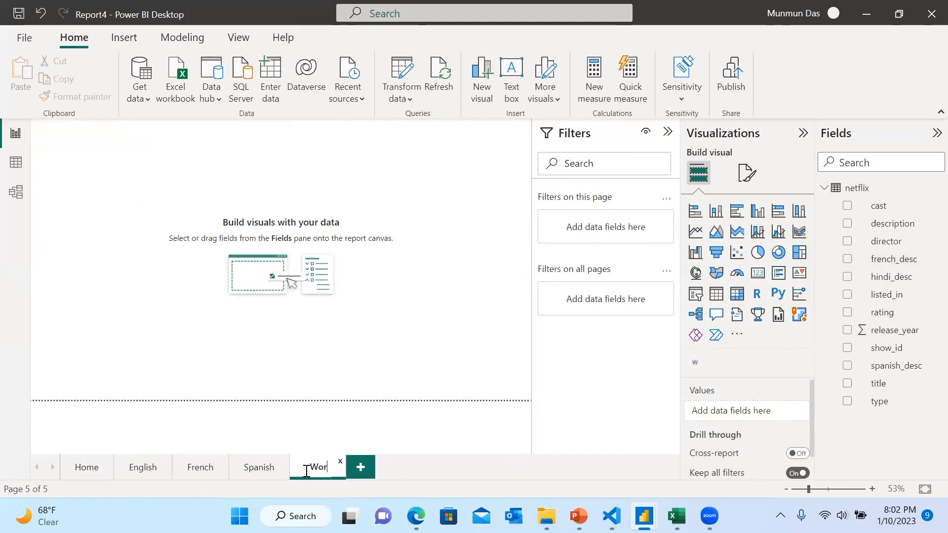
text(dCloud)
key(Return)
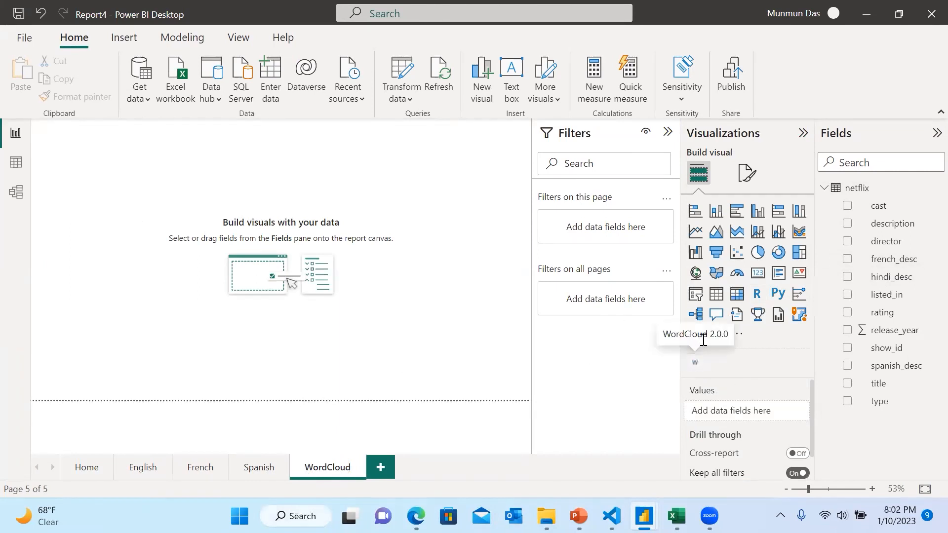
Step: Search the Power BI visuals gallery for "word" and close the gallery without adding a visual
click(738, 335)
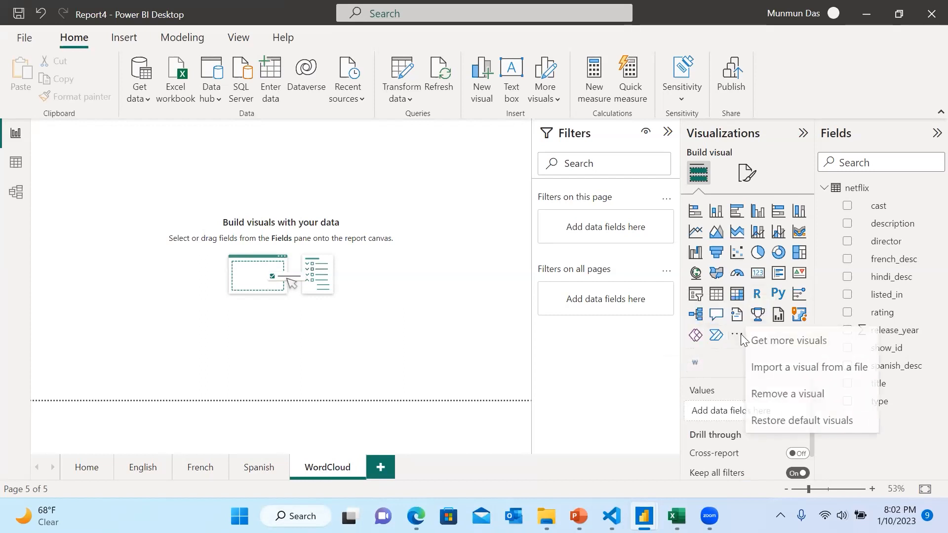
click(782, 340)
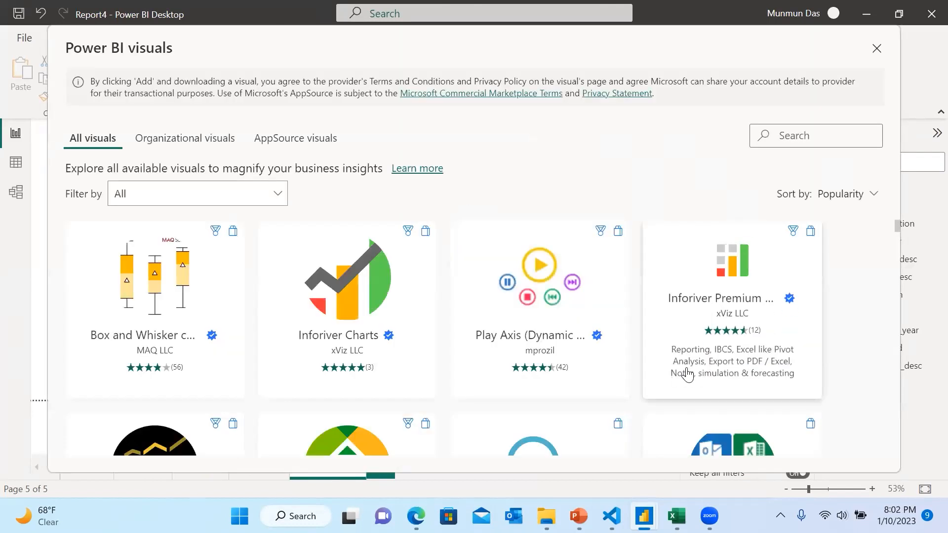
click(797, 137)
text(word)
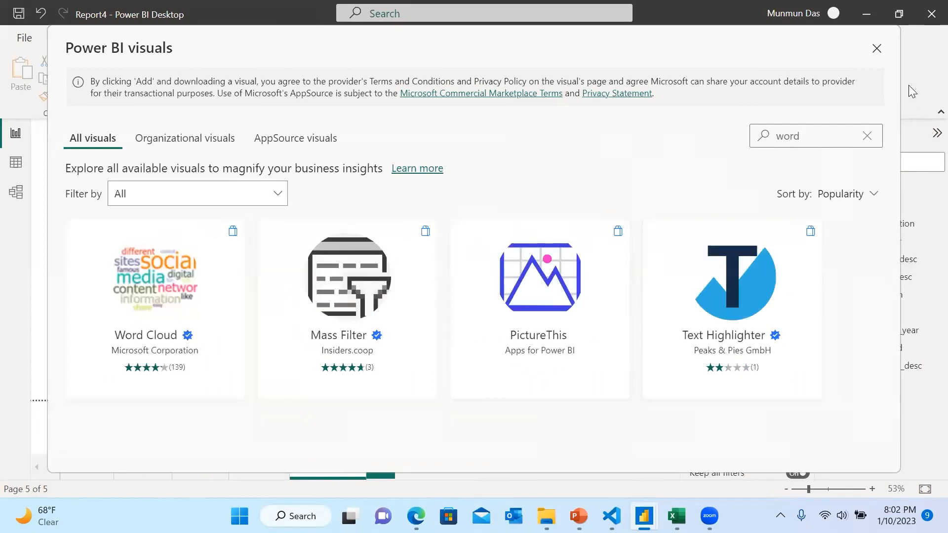
click(877, 49)
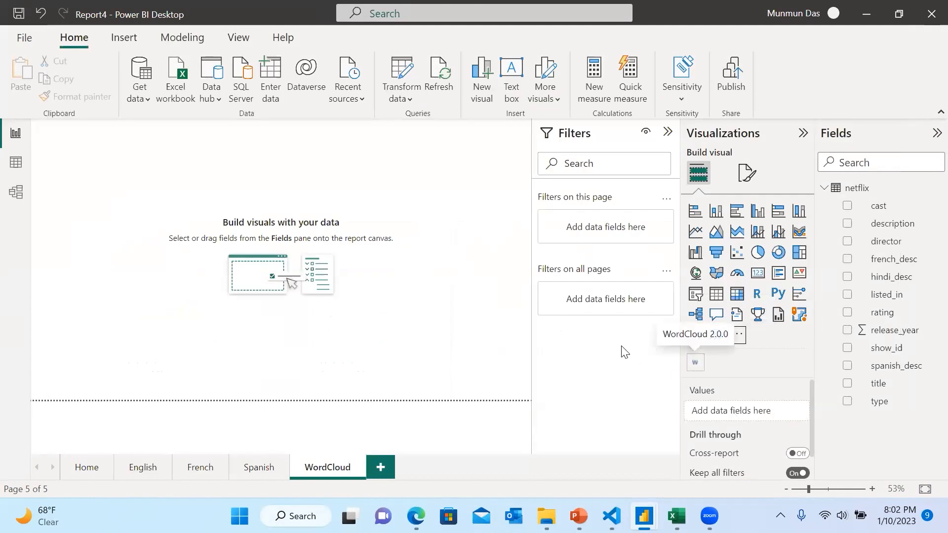
Step: Add a Q&A visual to the WordCloud page, enlarge it, and ask it for "popular cast"
click(716, 318)
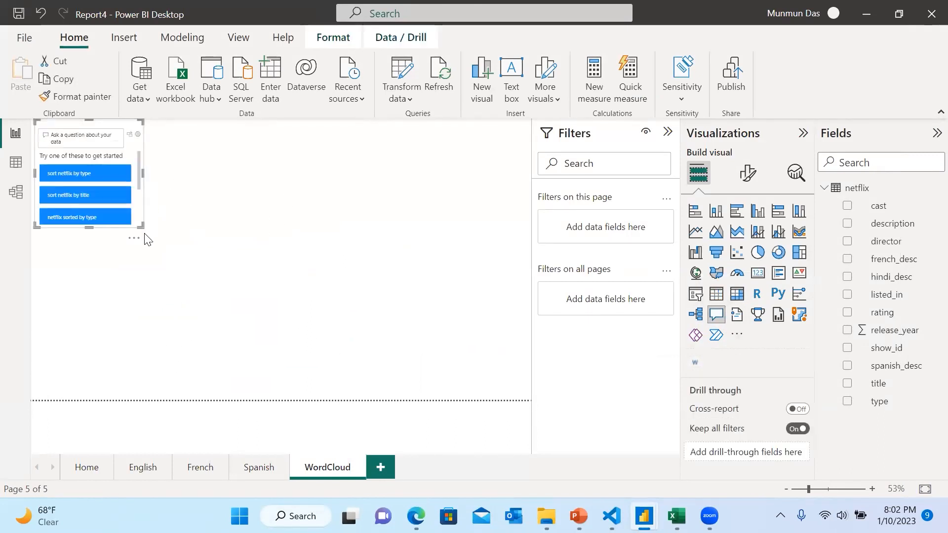
drag(143, 228, 371, 295)
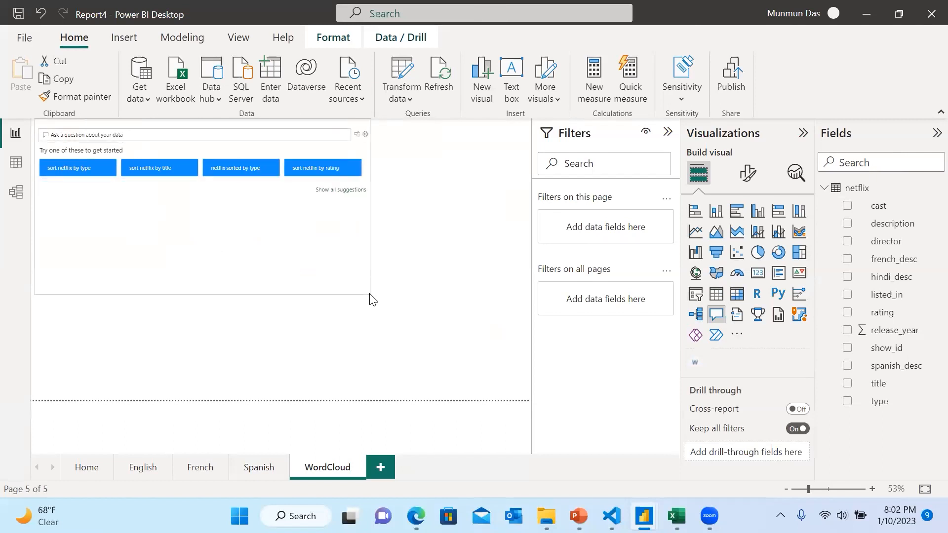
click(155, 136)
text(popular cas)
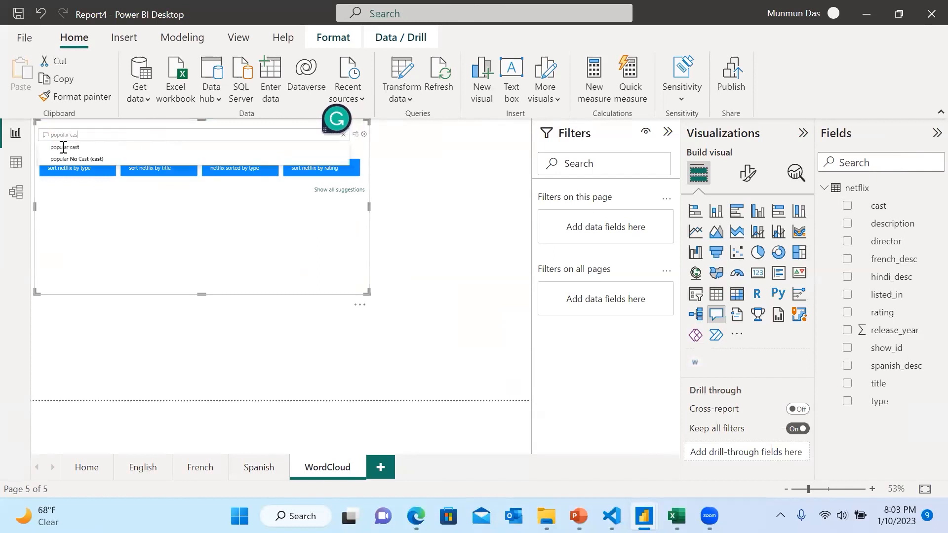
click(69, 149)
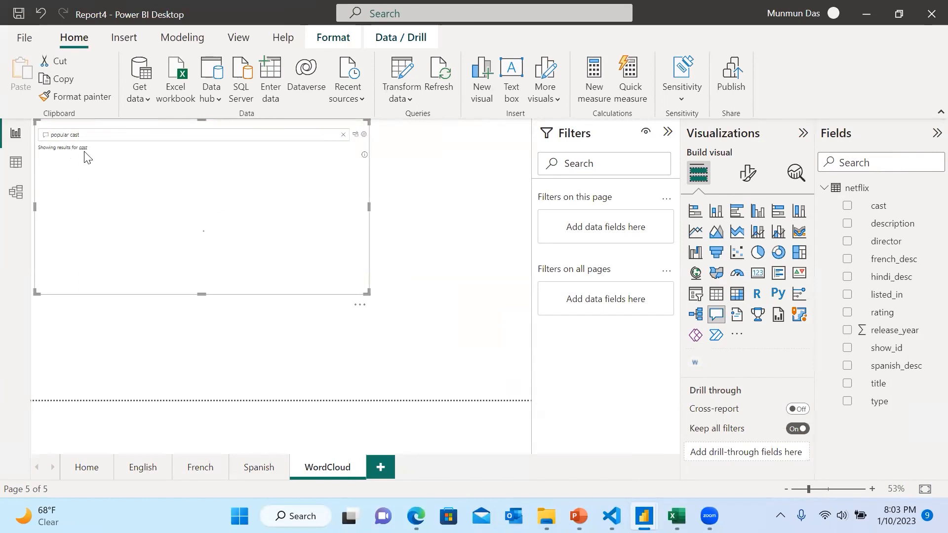
Step: Narrow the Q&A question to the suggested term cast and convert the result into a standard visual
click(84, 149)
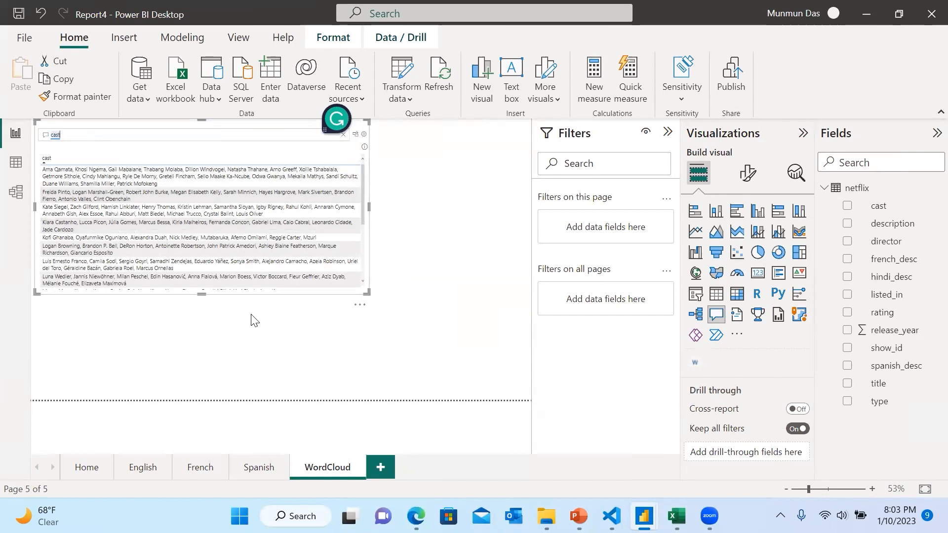
click(356, 137)
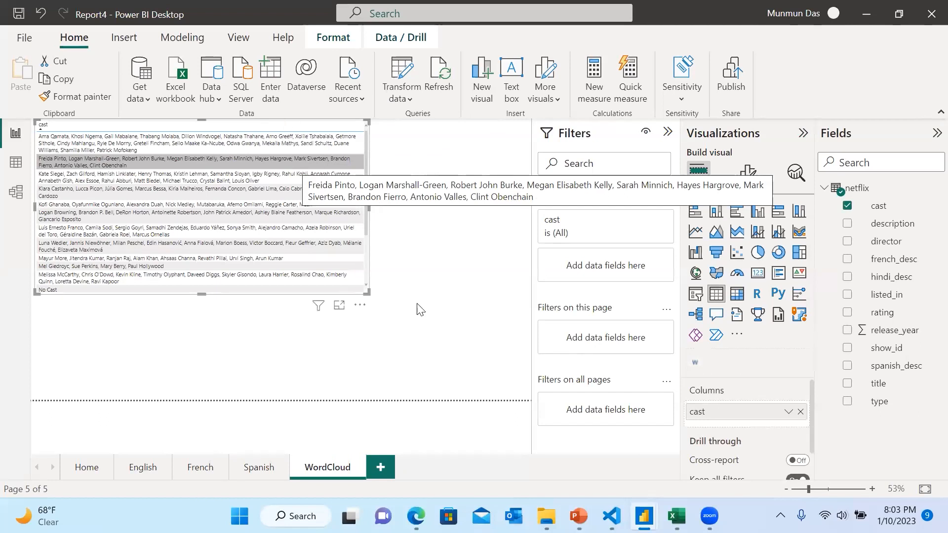
click(430, 220)
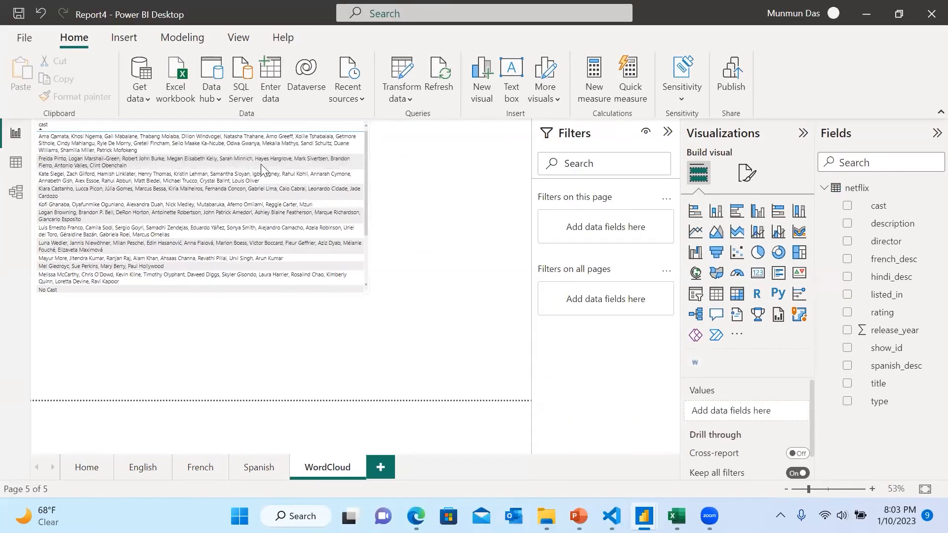
Step: Change the cast table to the WordCloud 2.0.0 visual and enlarge it to fill most of the page
click(258, 122)
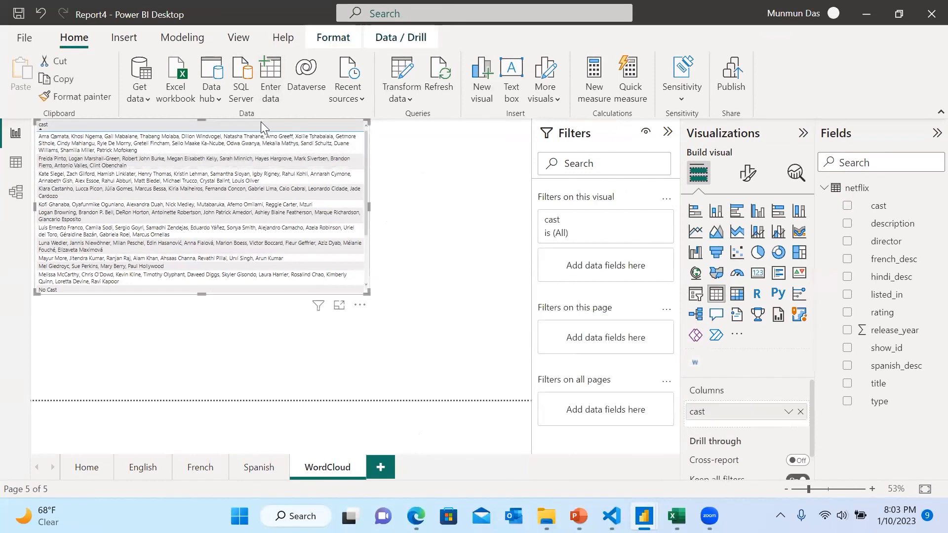
click(695, 363)
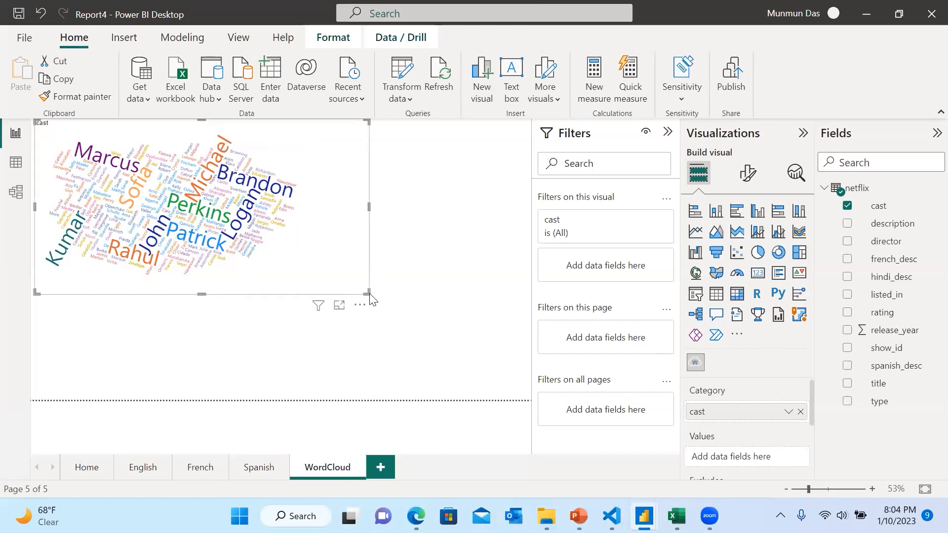
drag(368, 294, 492, 363)
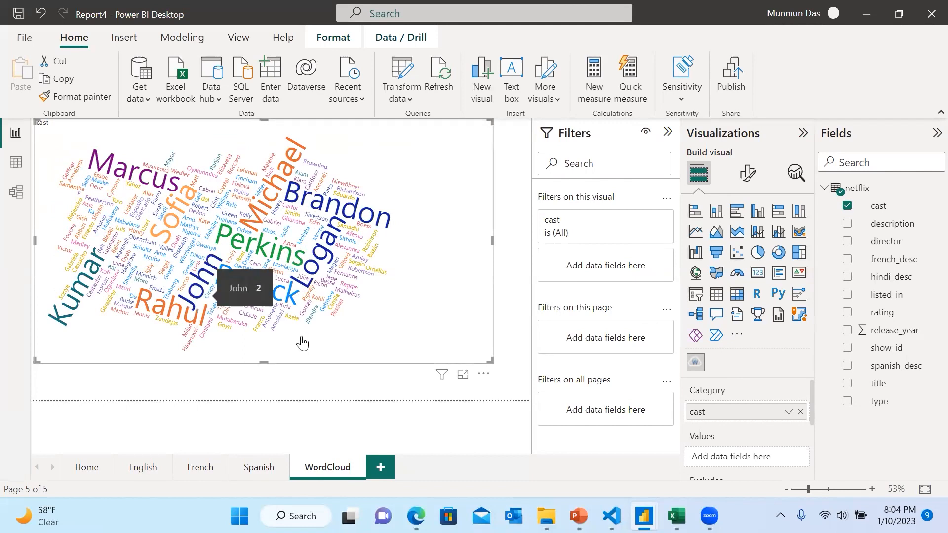
click(452, 386)
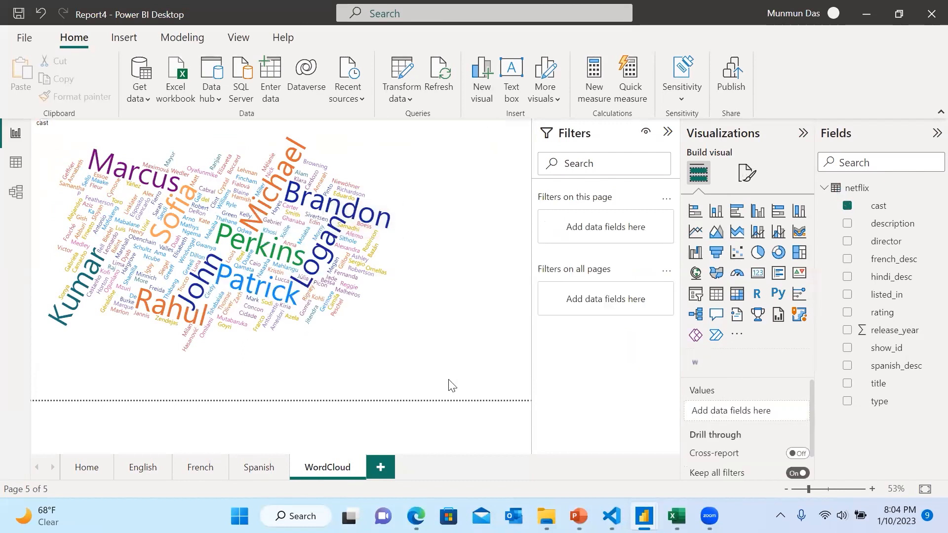
Step: Switch to the Untitled report's Power Query Editor and open the dataset table returned by the Python script
mouse_move(643, 516)
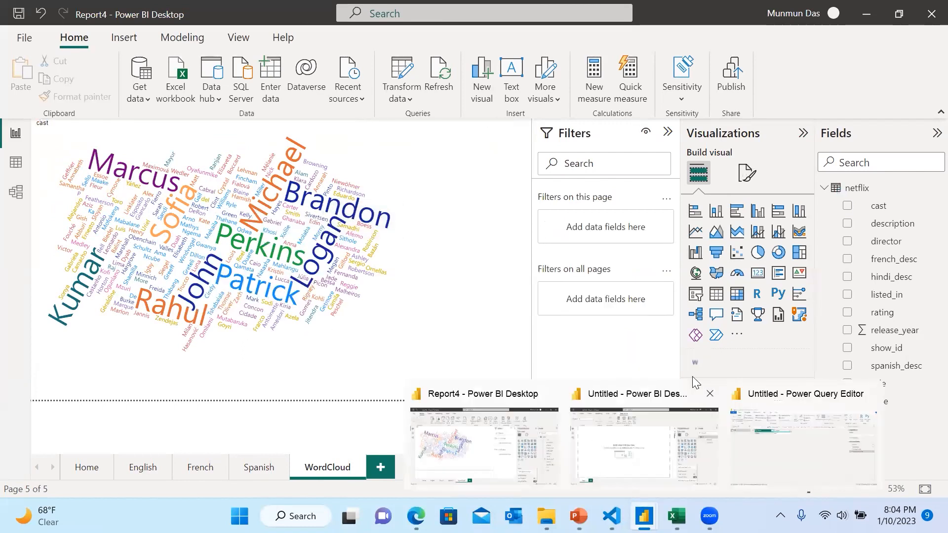
click(766, 442)
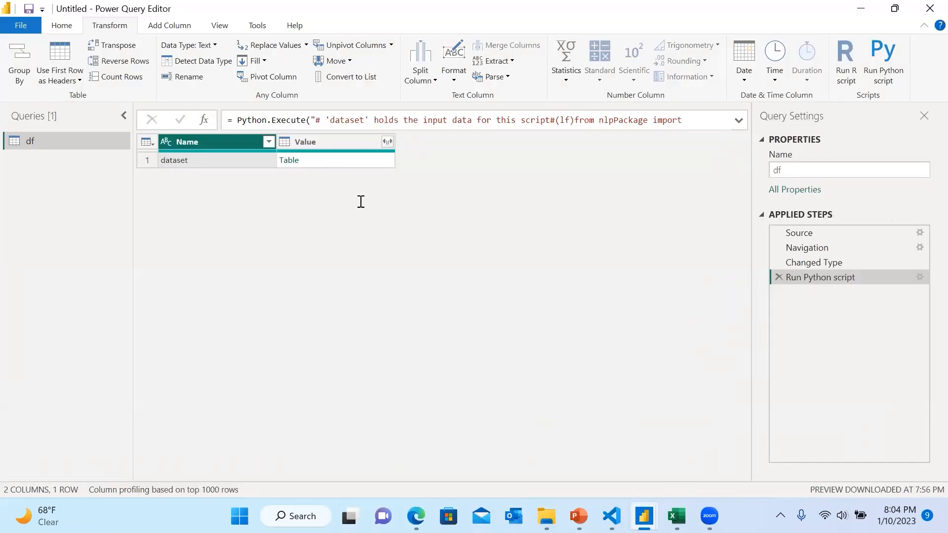
click(291, 165)
click(289, 161)
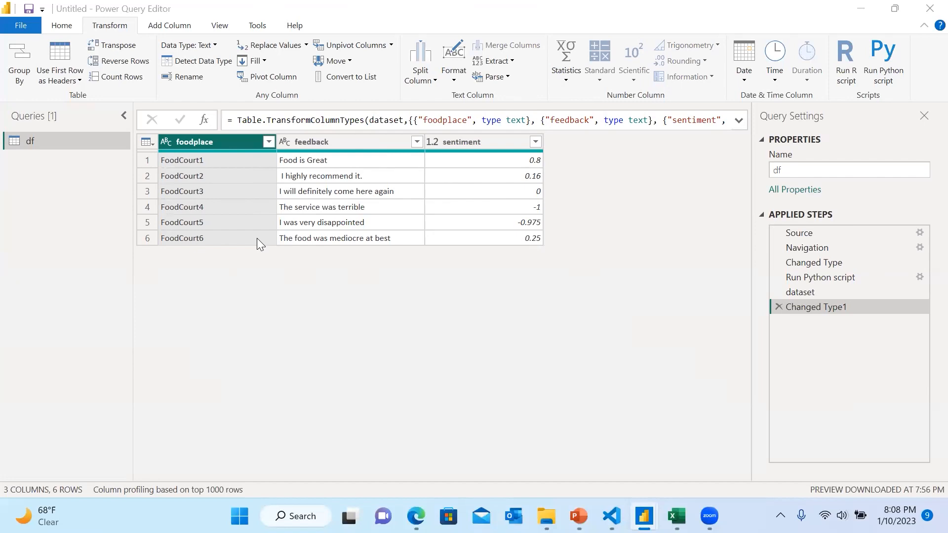
Step: Switch to the Untitled report window, inspect the Python home directory in the Python scripting options, and close the options unchanged
mouse_move(644, 515)
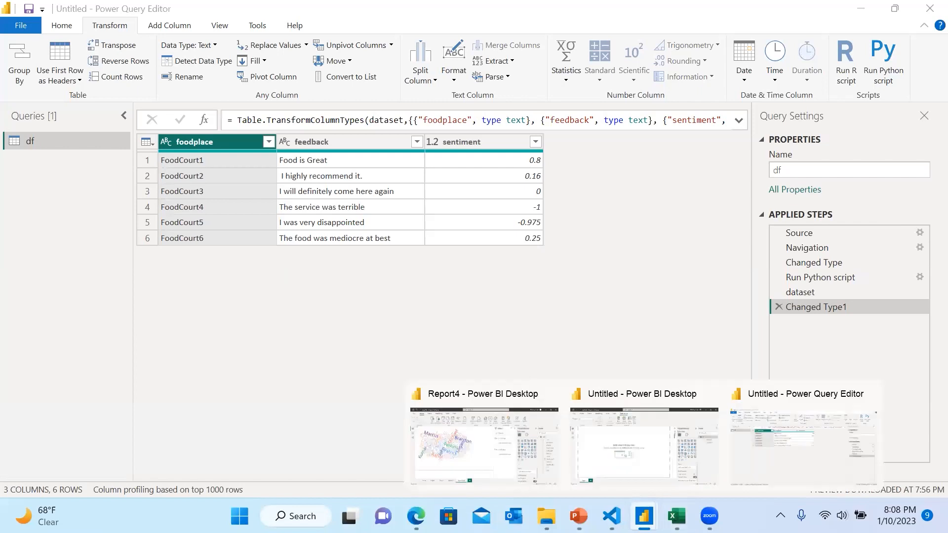
click(611, 474)
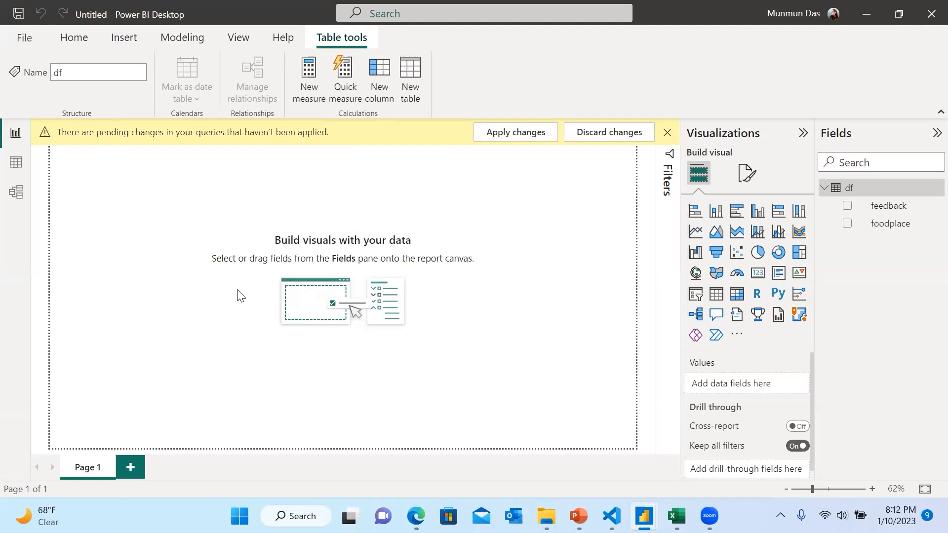
click(23, 38)
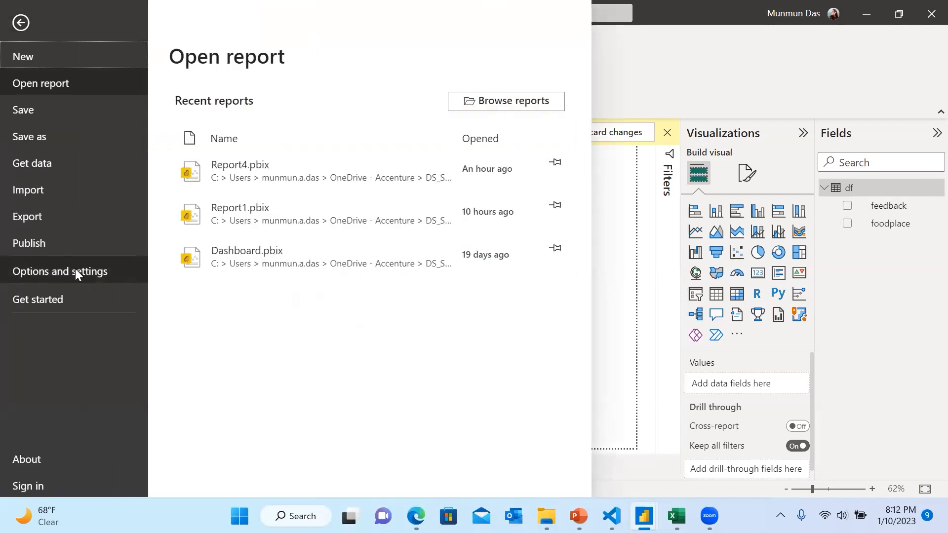
click(75, 272)
key(Escape)
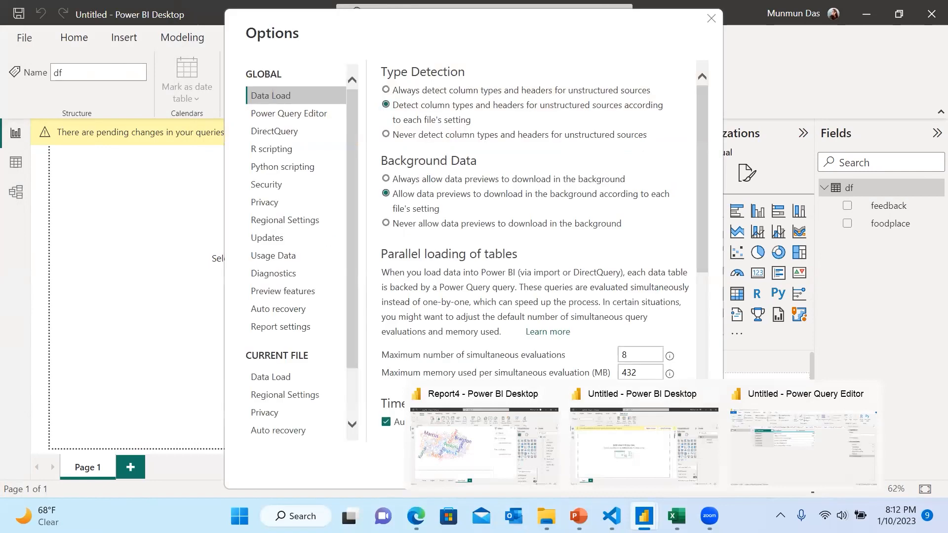
click(282, 167)
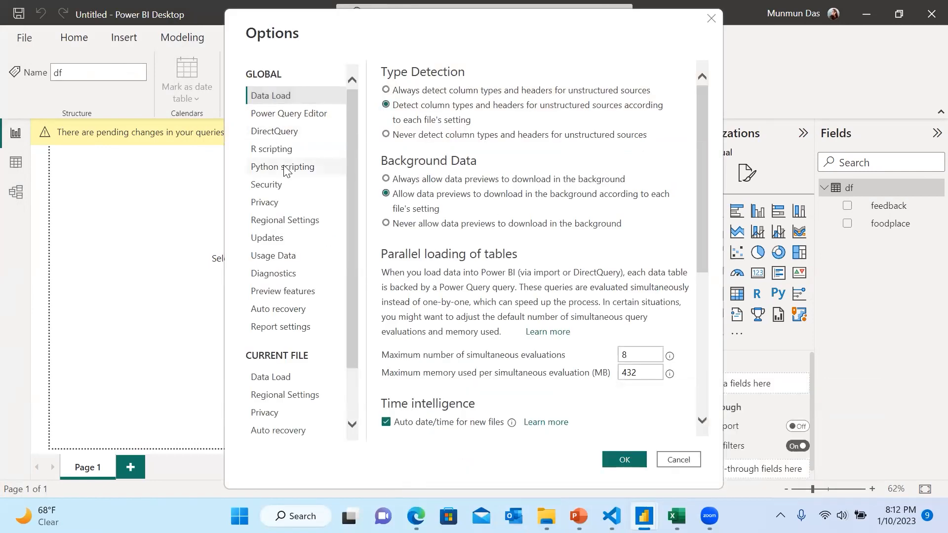
click(498, 185)
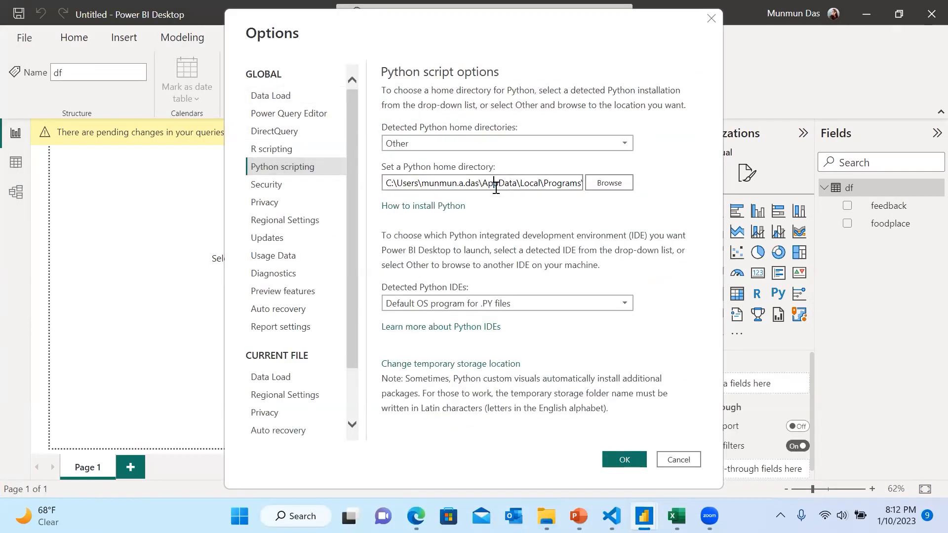
key(End)
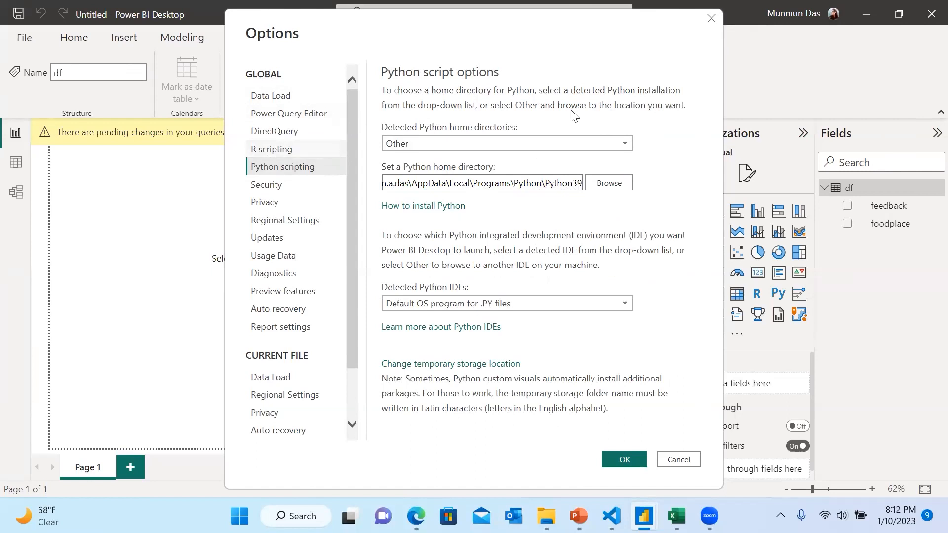
click(710, 19)
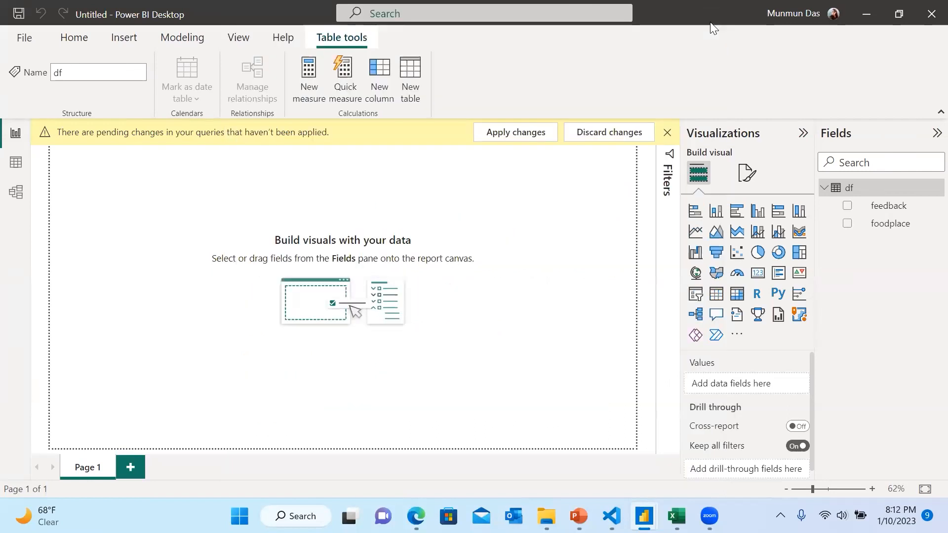